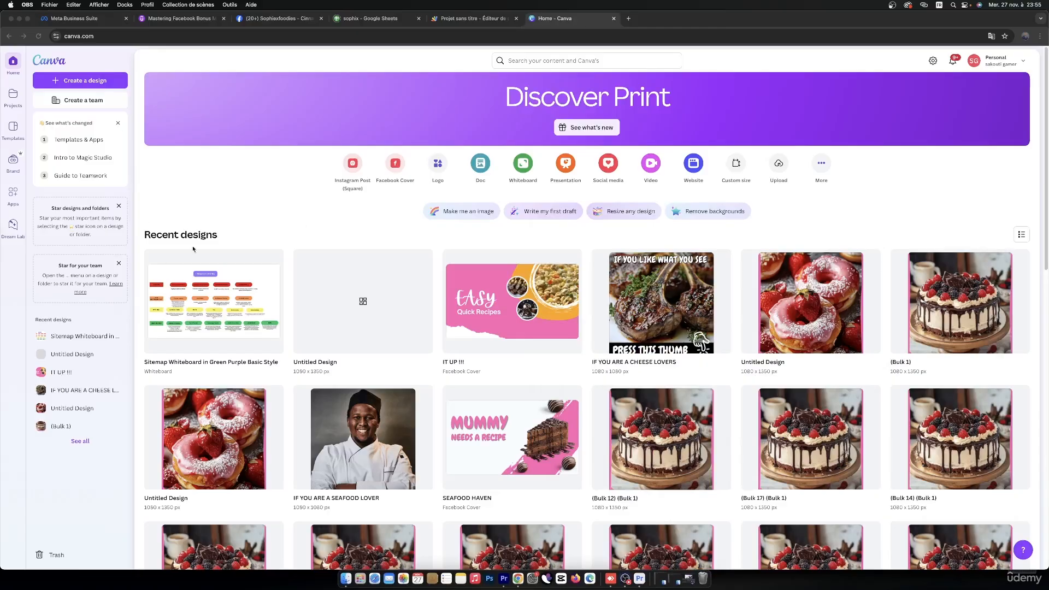
Step: Create a new blank custom-size design measuring 1080 × 1350 px
click(104, 135)
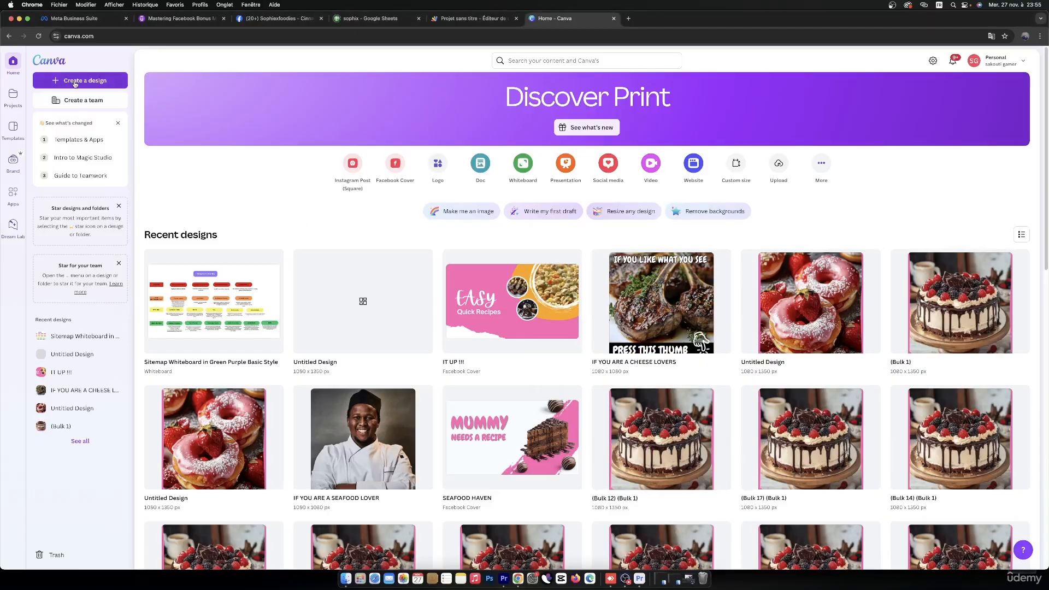
click(74, 82)
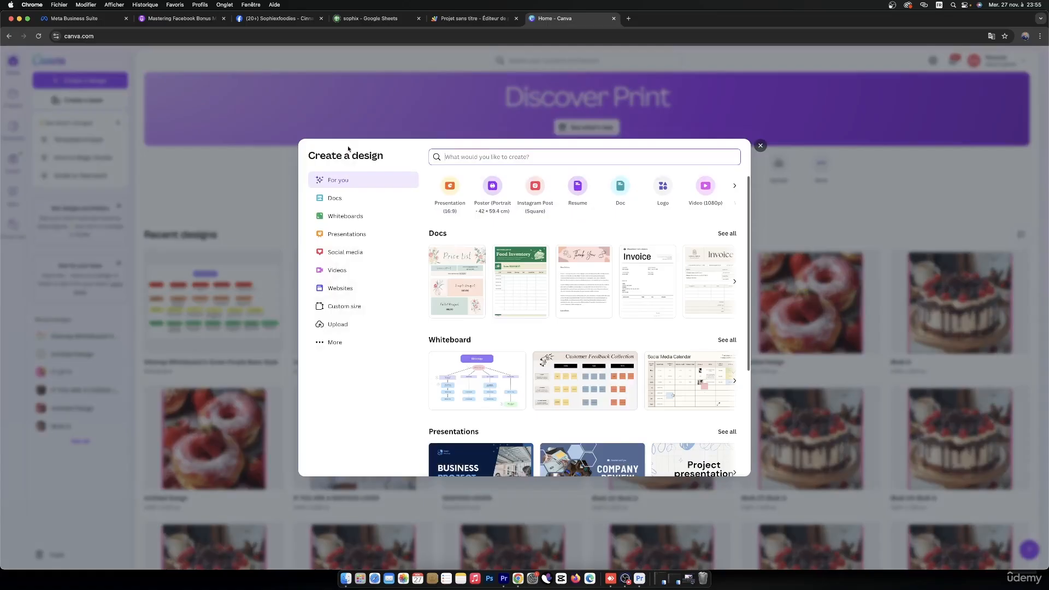
click(334, 308)
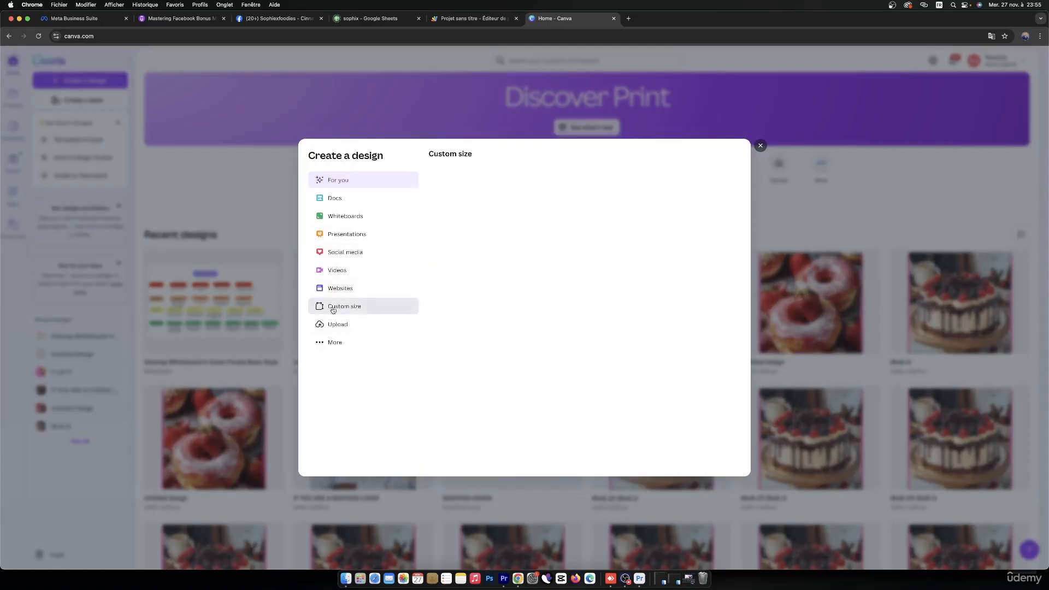
click(475, 254)
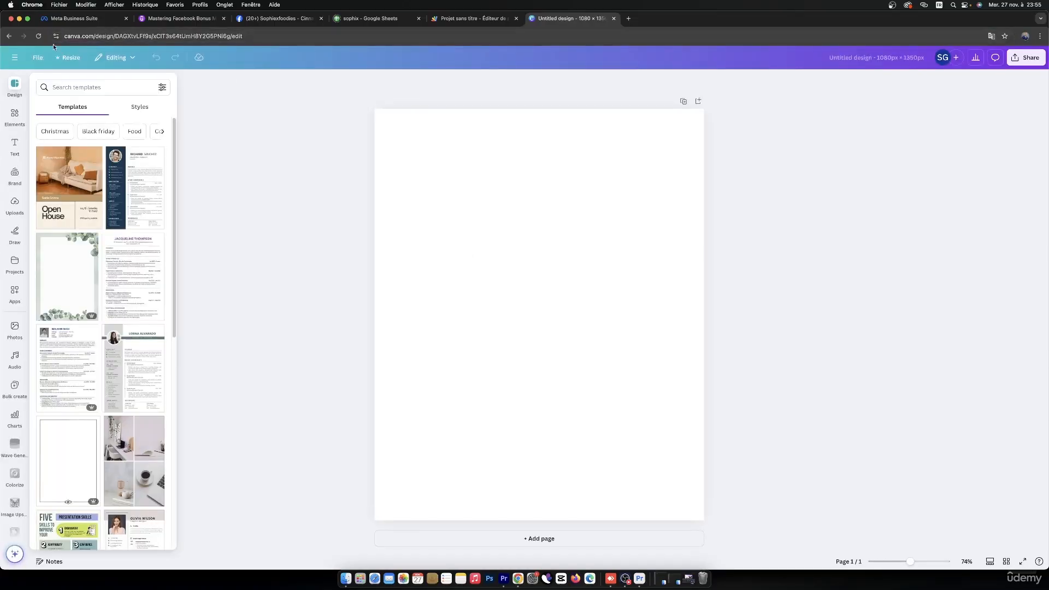
Step: Search the design templates for "recipes"
click(70, 88)
text(recipes)
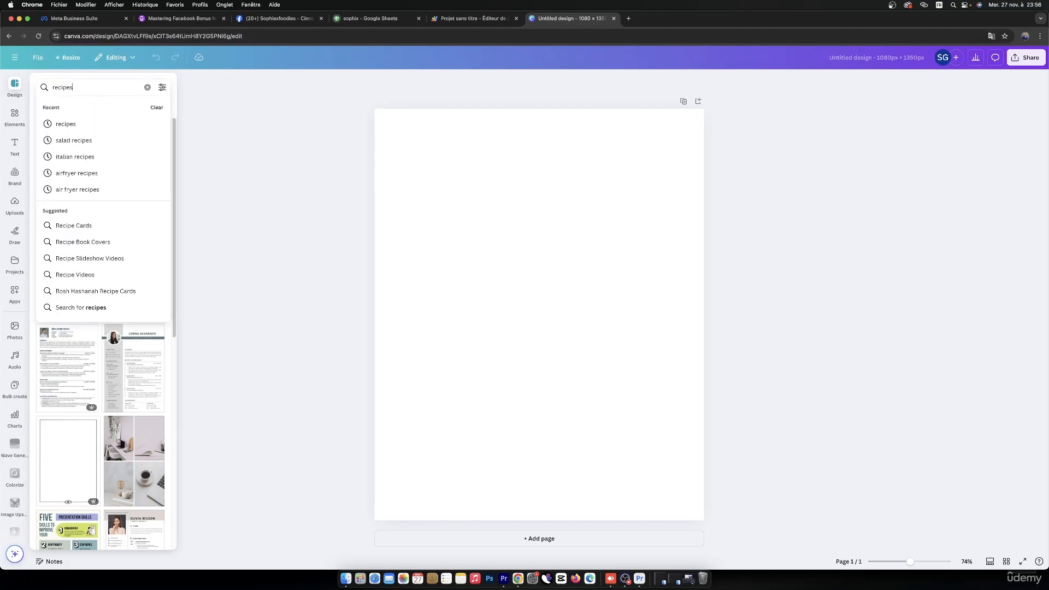
click(69, 125)
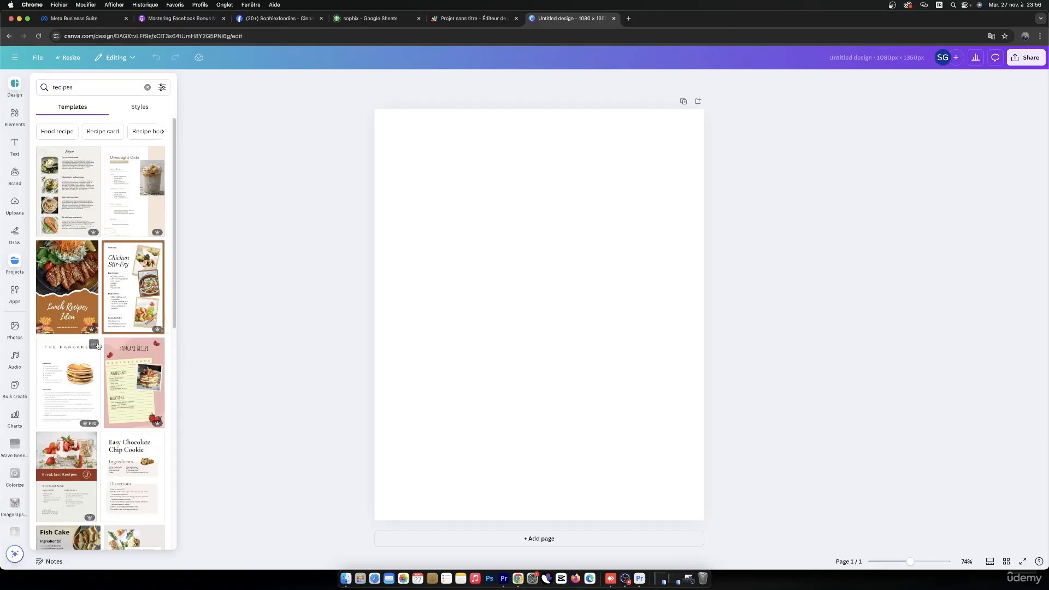
Step: Apply the brown "Lunch Recipes Idea" template with the ripped-edge food photo to the blank page
scroll(81, 301, down, 2)
scroll(82, 301, down, 5)
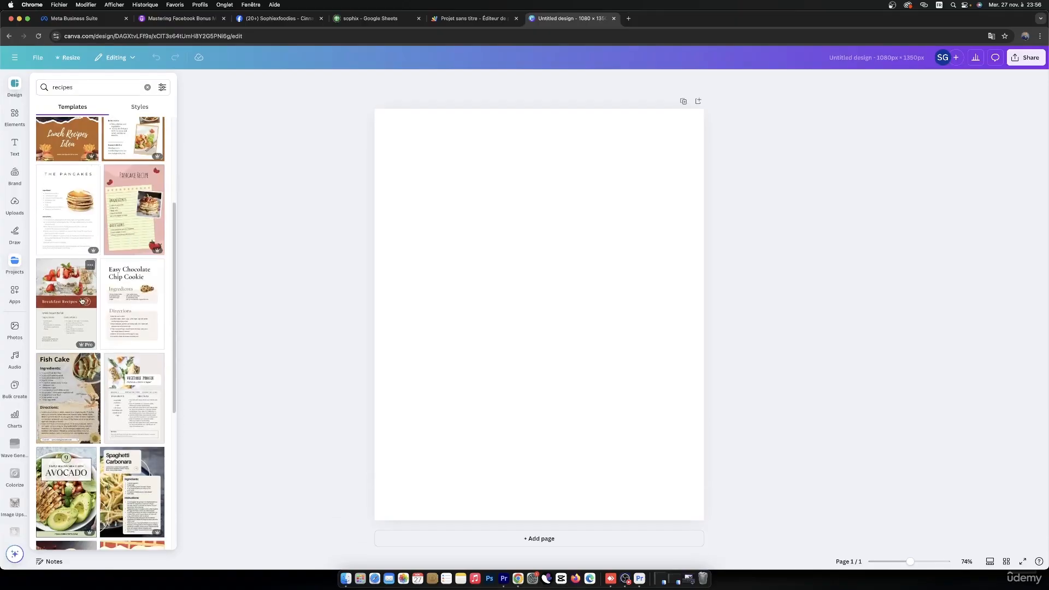
scroll(81, 300, down, 1)
scroll(82, 296, up, 8)
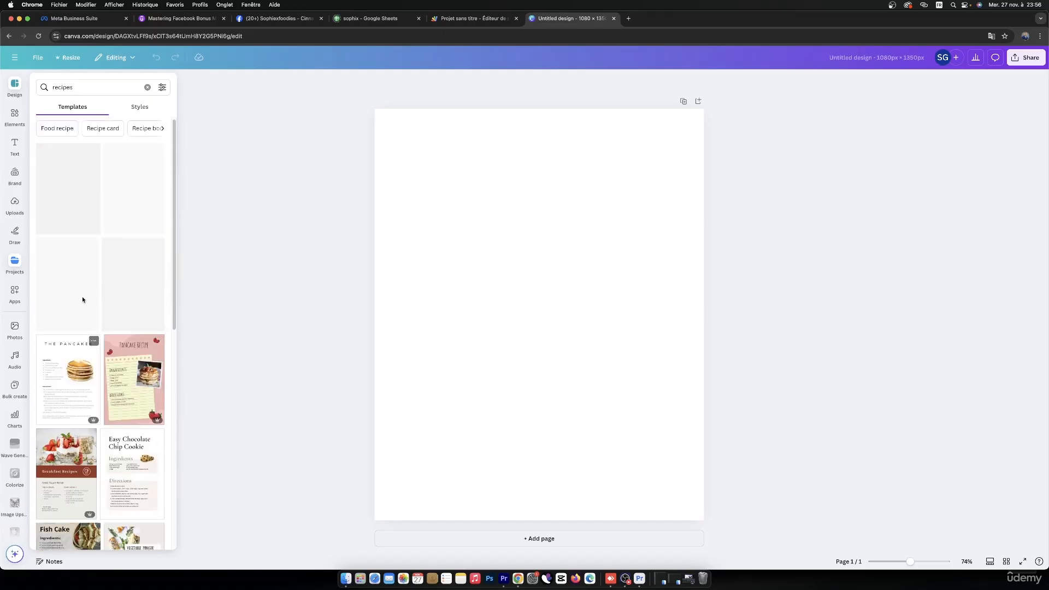
click(68, 291)
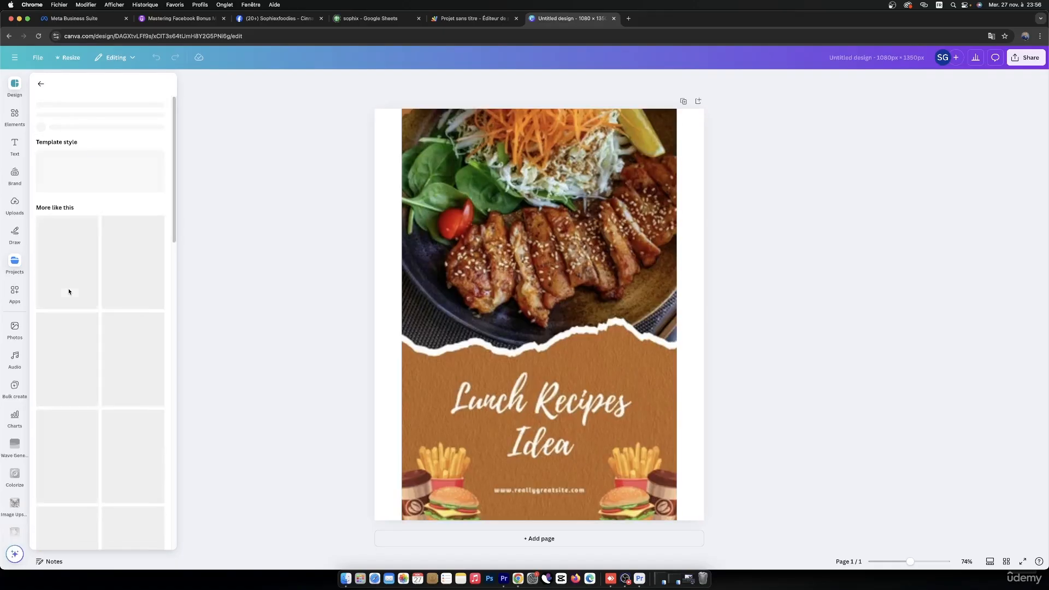
click(470, 257)
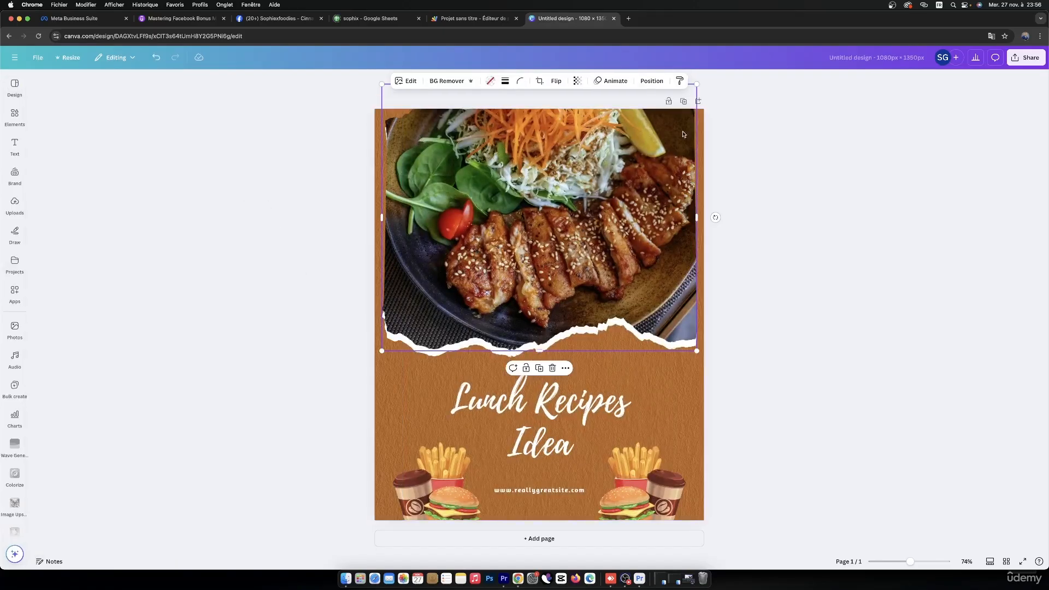
click(863, 135)
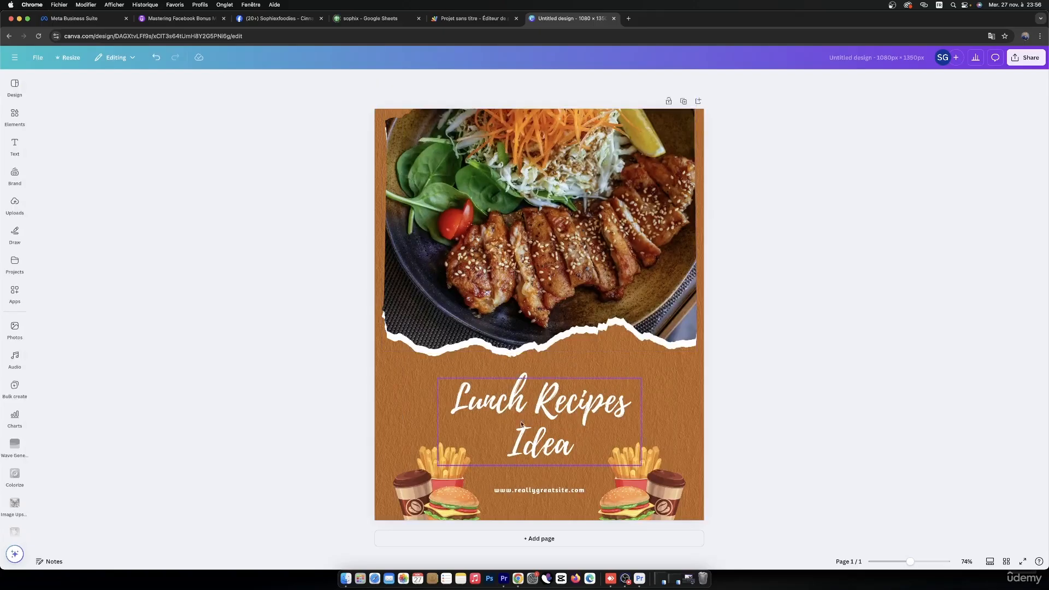
Step: Delete both burger-and-fries illustrations and the website address text from the lower part of the page
click(564, 305)
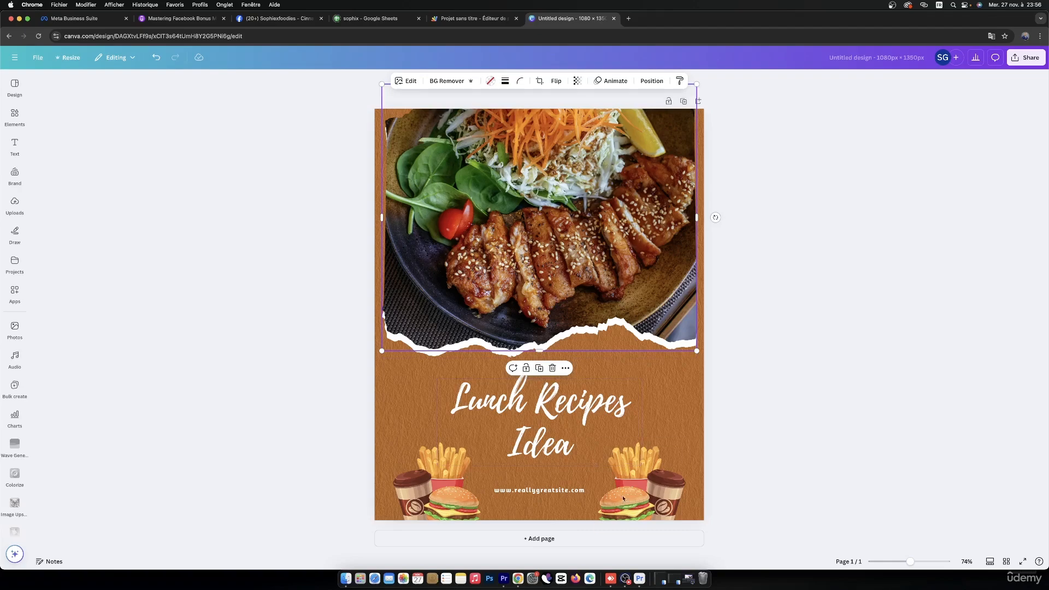
click(646, 488)
key(Delete)
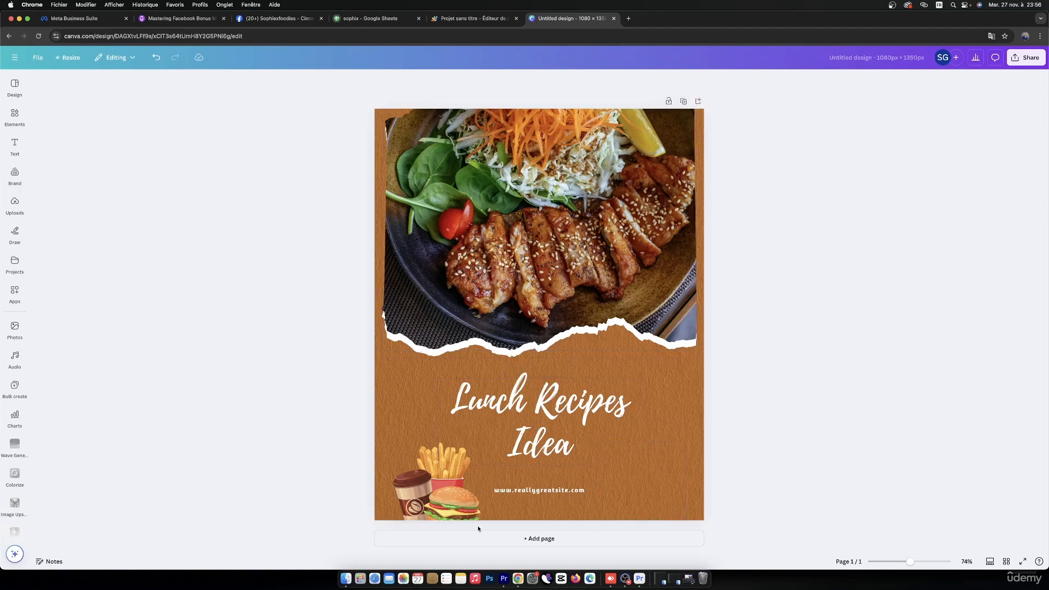
click(443, 490)
key(Delete)
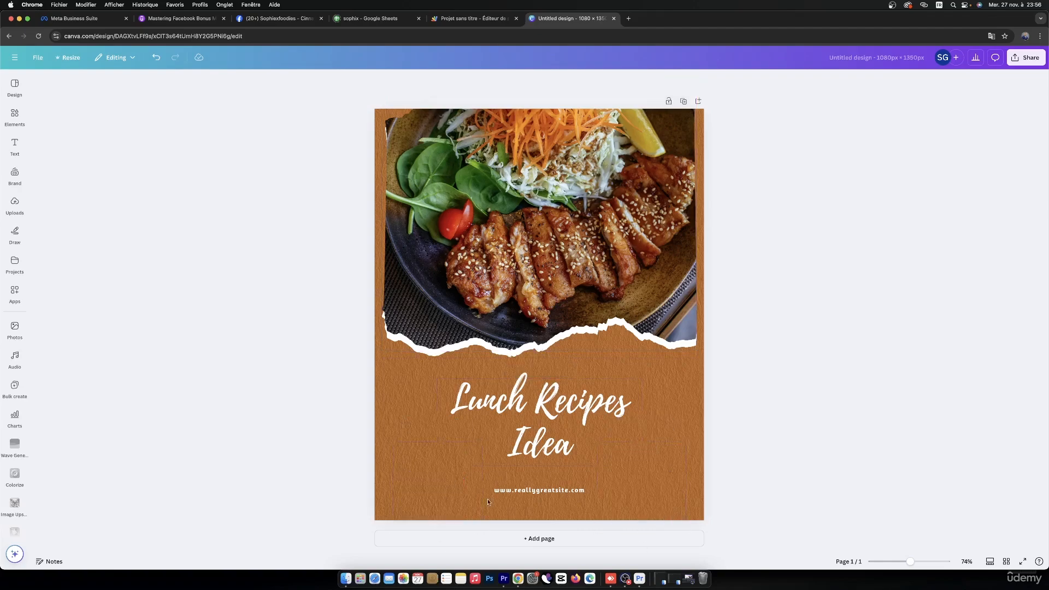
click(505, 490)
key(Delete)
Step: Change the font of the "Lunch Recipes Idea" title to Shrikhand, after trying Lazydog
click(570, 401)
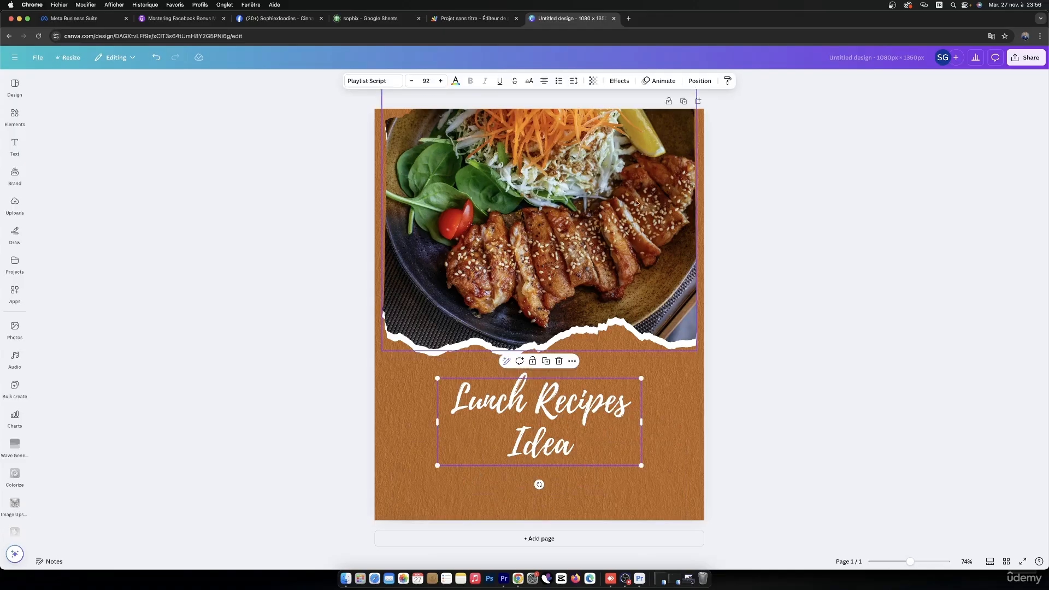
click(380, 82)
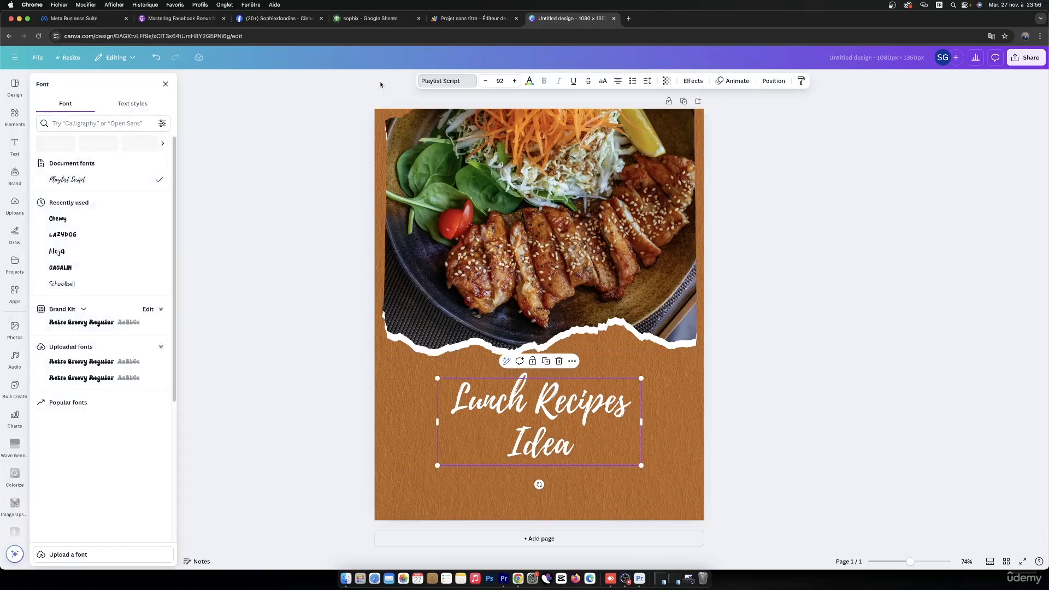
click(69, 235)
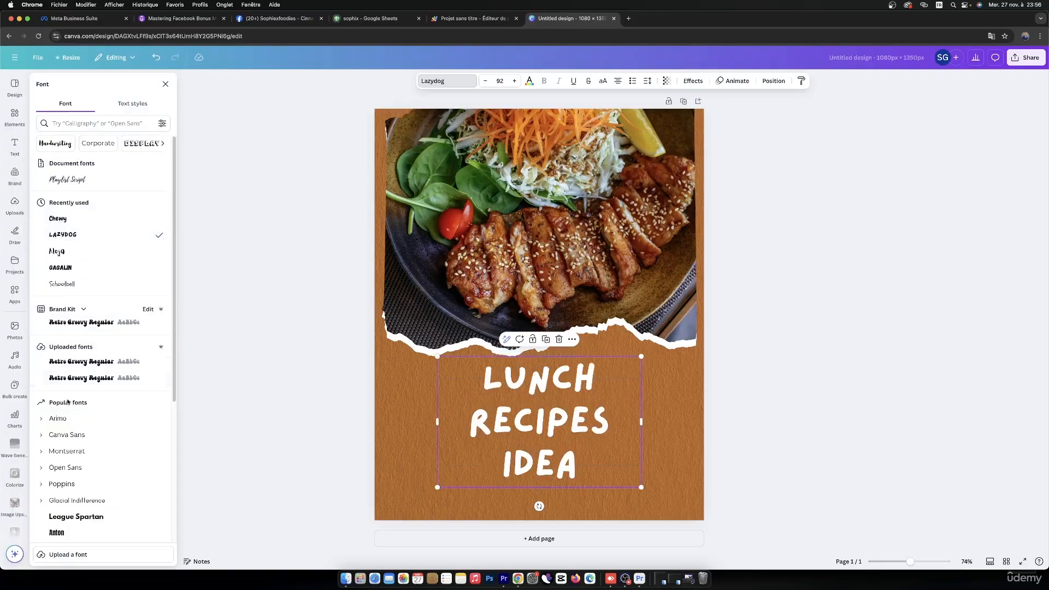
scroll(73, 460, down, 3)
scroll(72, 464, down, 5)
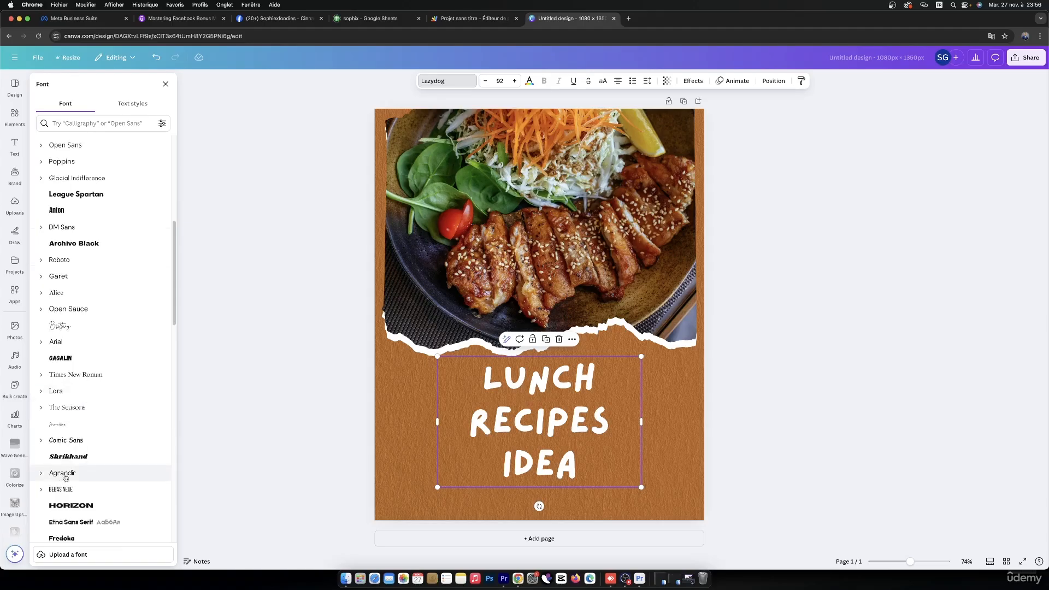
click(73, 464)
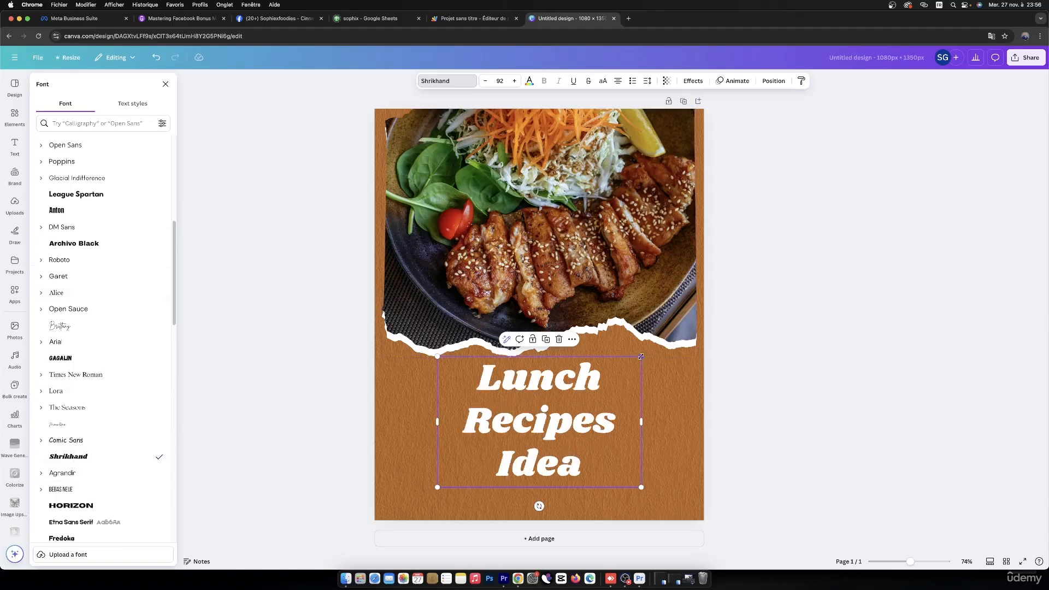
Step: Shrink the title to a font size of about 69 and widen its text box so it fits on one line low on the page
drag(641, 356, 592, 387)
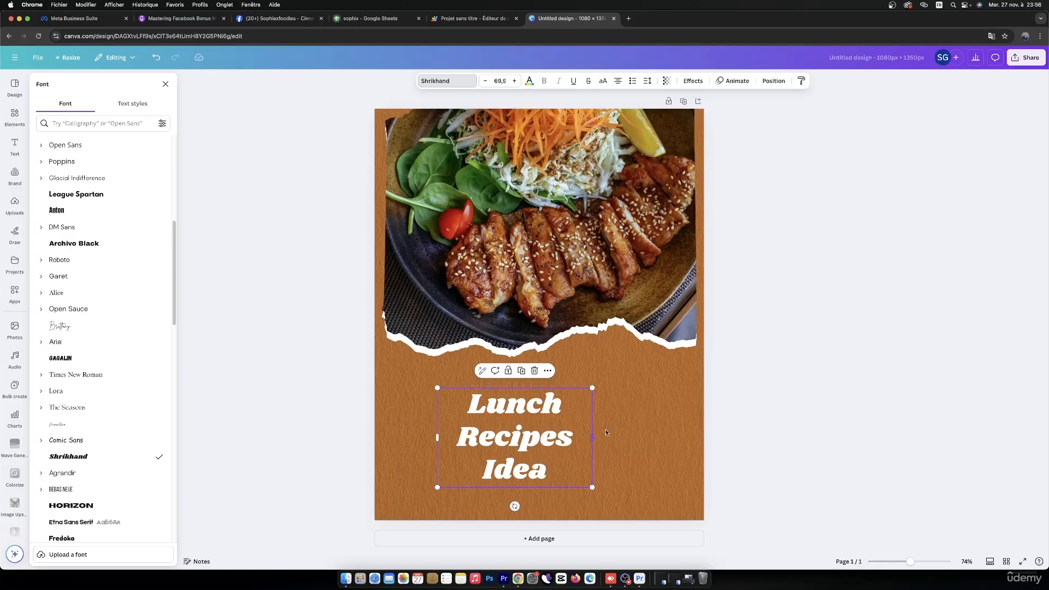
drag(593, 437, 668, 433)
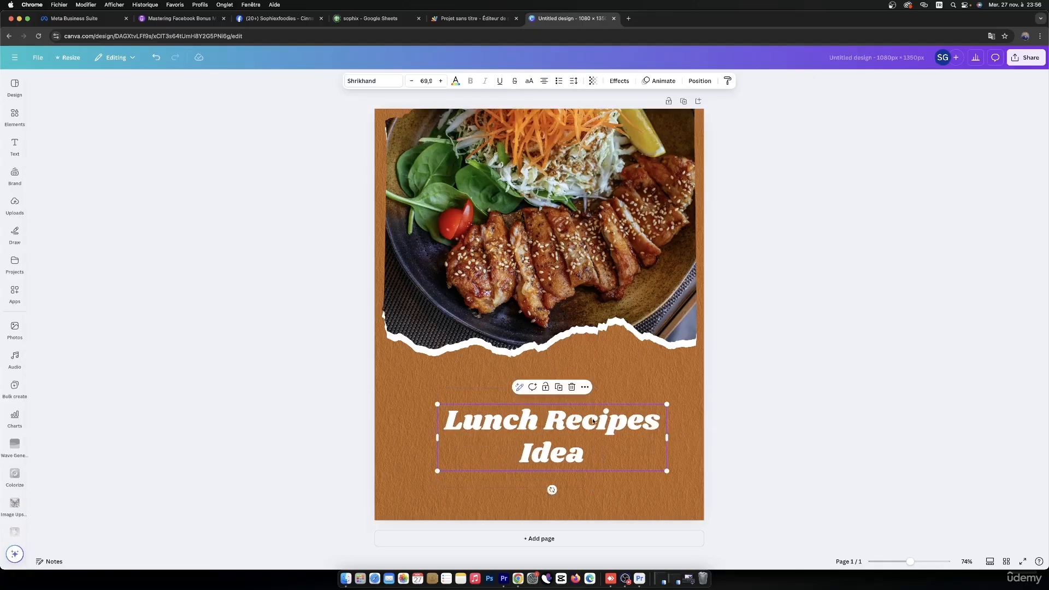
drag(593, 421, 581, 429)
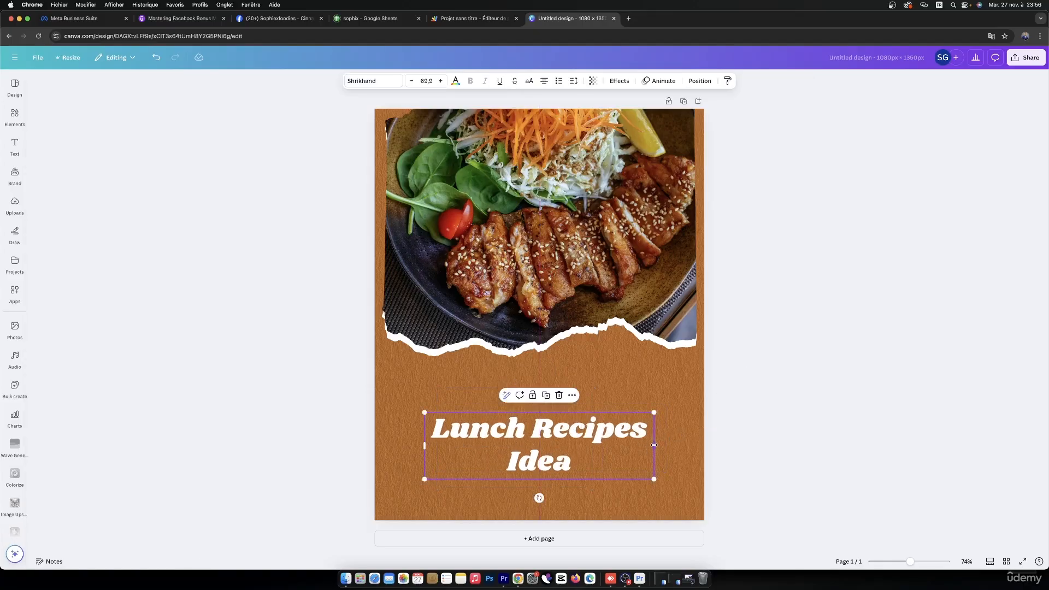
drag(654, 446, 628, 473)
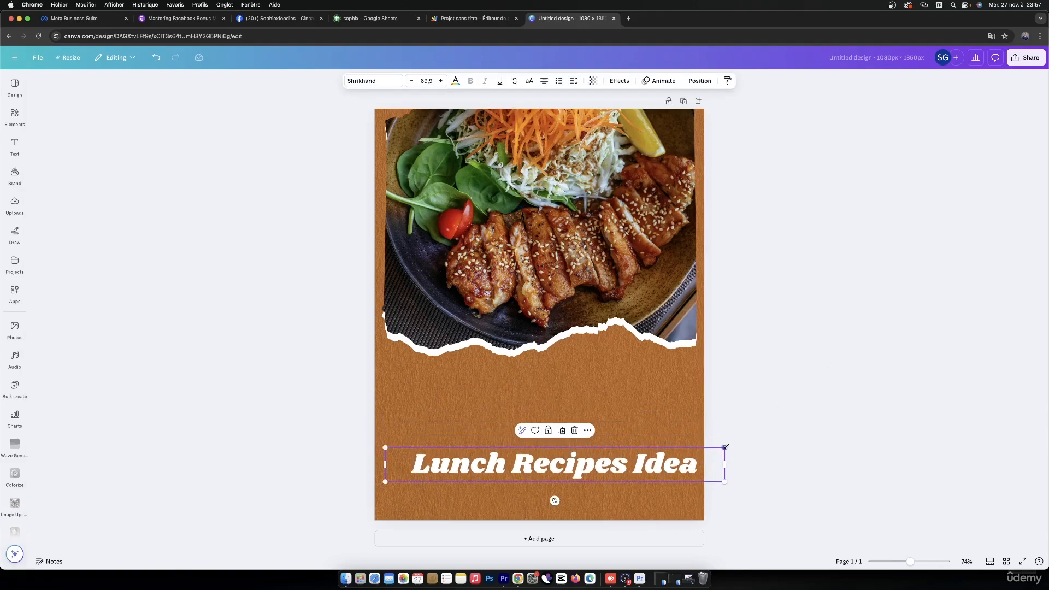
drag(724, 448, 721, 449)
Step: Enlarge the food photo down to just above the title and stretch it across the full page width
click(525, 330)
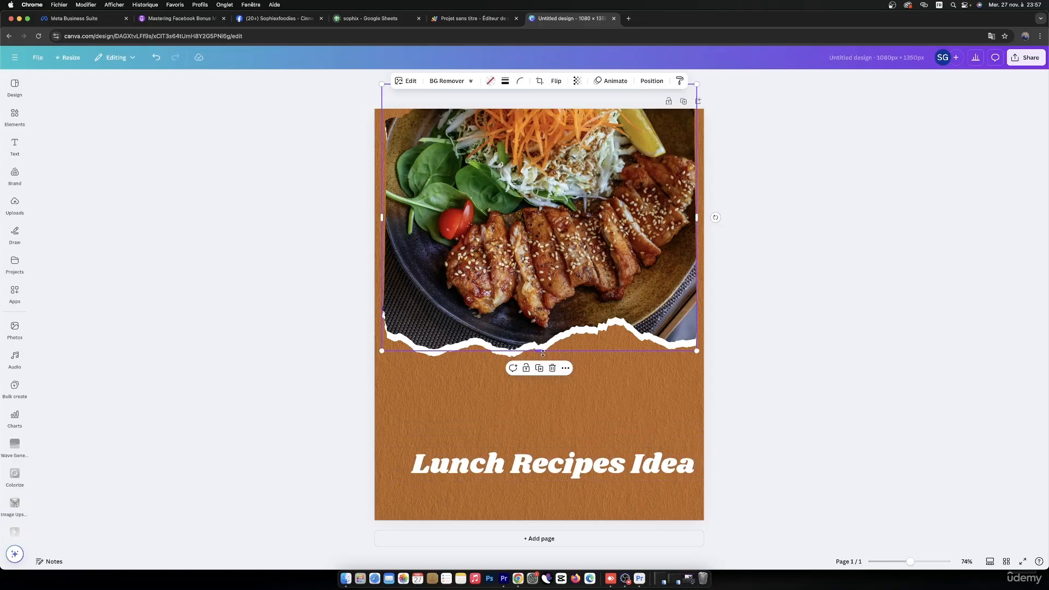
drag(540, 351, 542, 375)
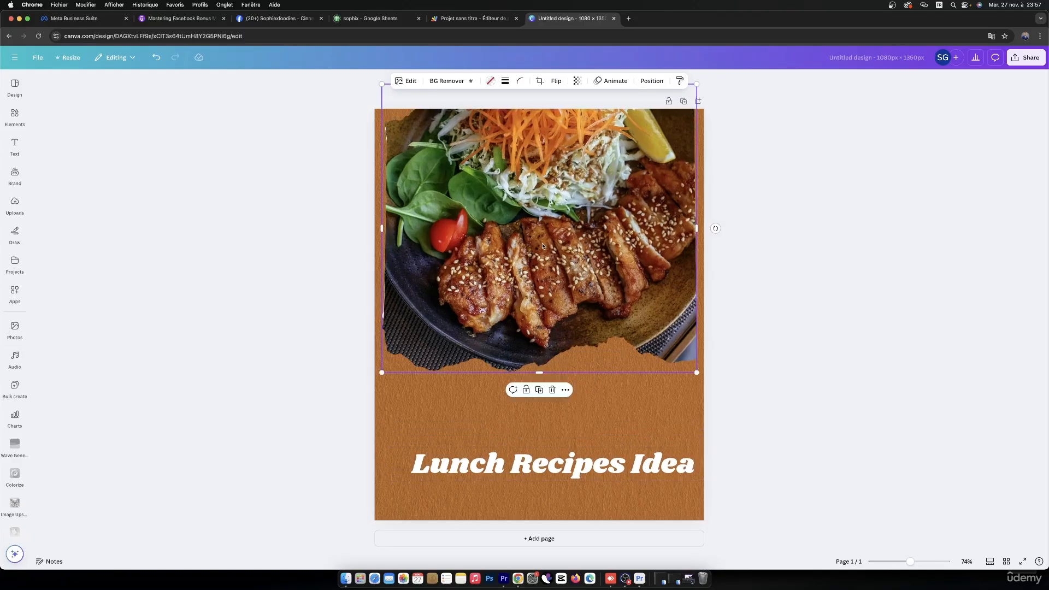
mouse_move(542, 244)
mouse_down()
mouse_move(541, 254)
mouse_move(541, 244)
mouse_up()
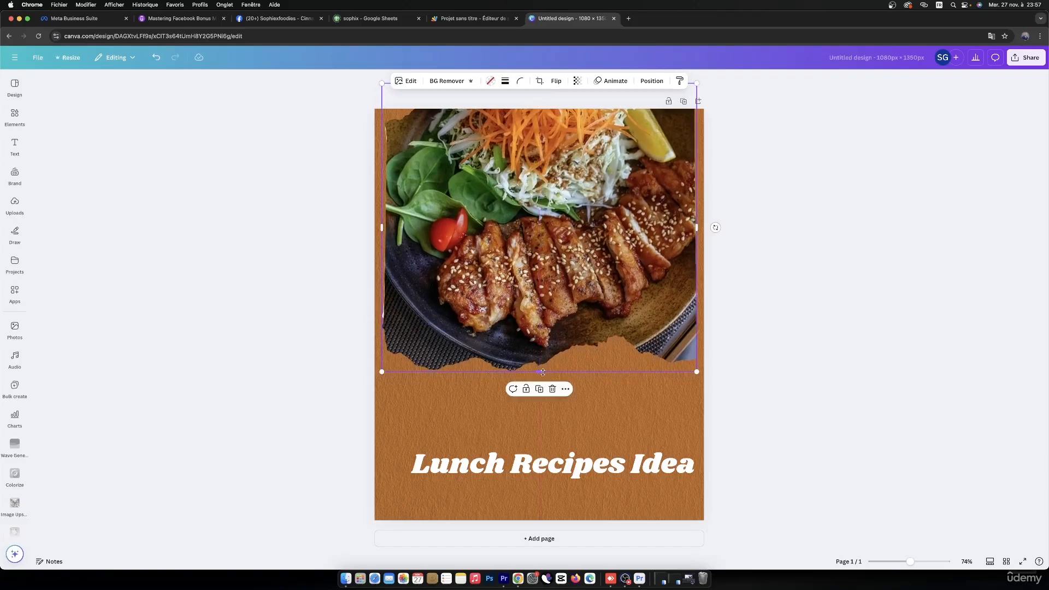
drag(539, 373, 545, 410)
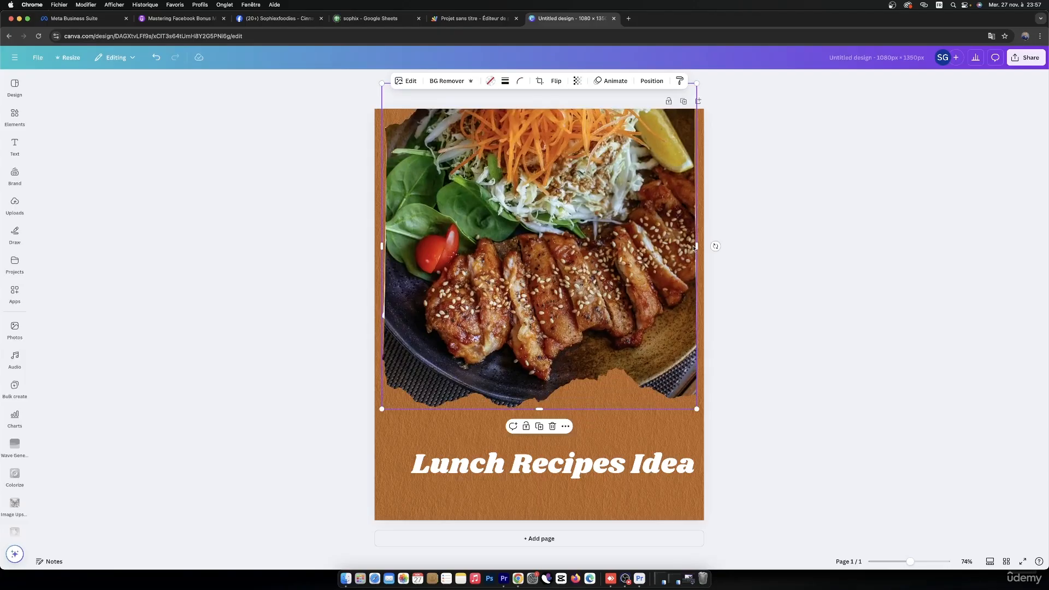
drag(697, 246, 701, 245)
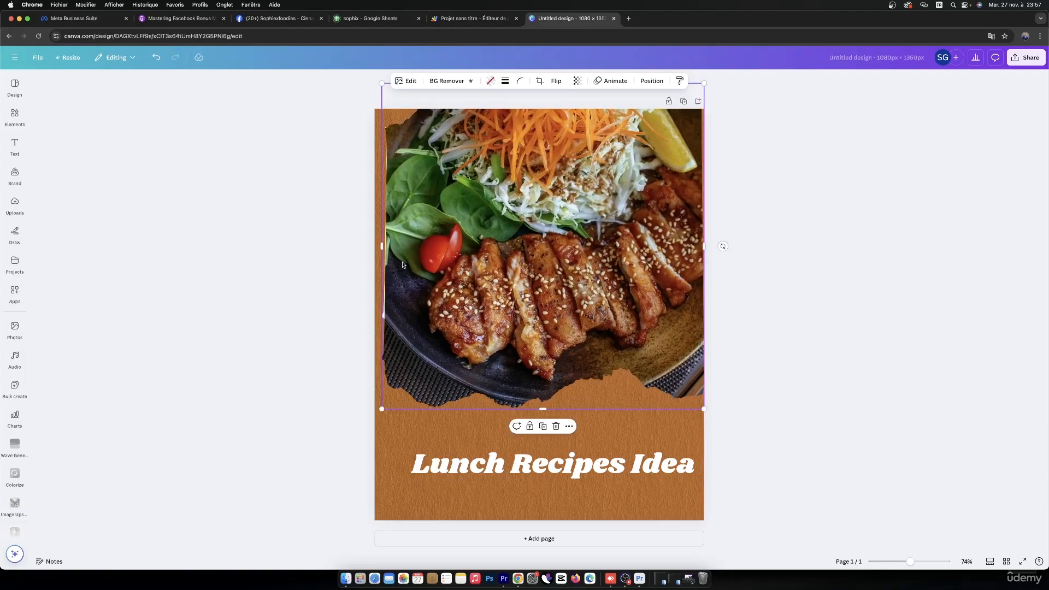
drag(382, 246, 374, 246)
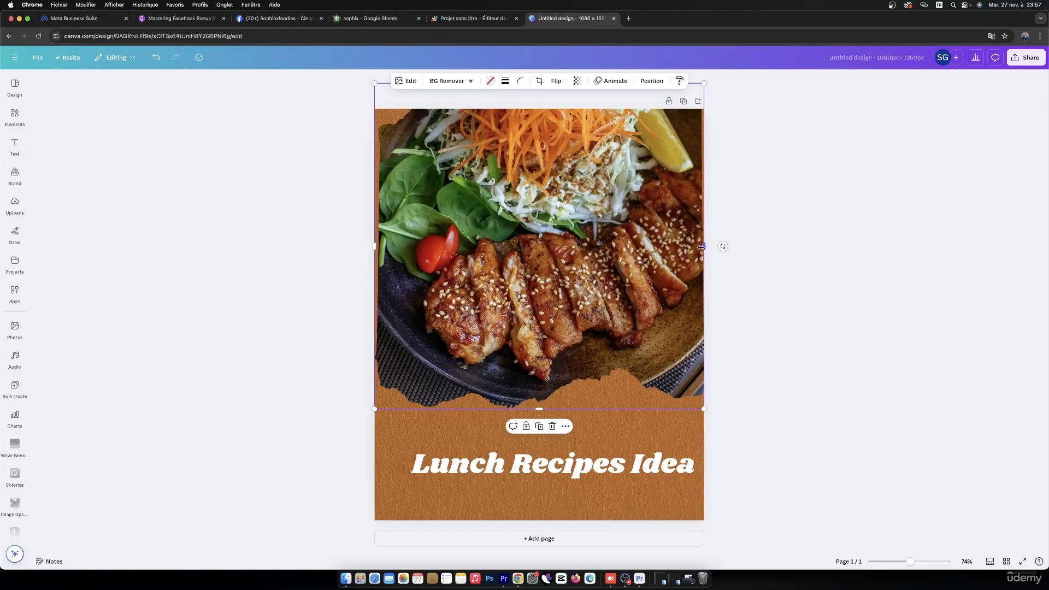
drag(701, 247, 704, 249)
Step: Move the "Lunch Recipes Idea" title slightly up and left, closer beneath the photo, and deselect it
click(575, 460)
drag(576, 460, 565, 443)
click(772, 268)
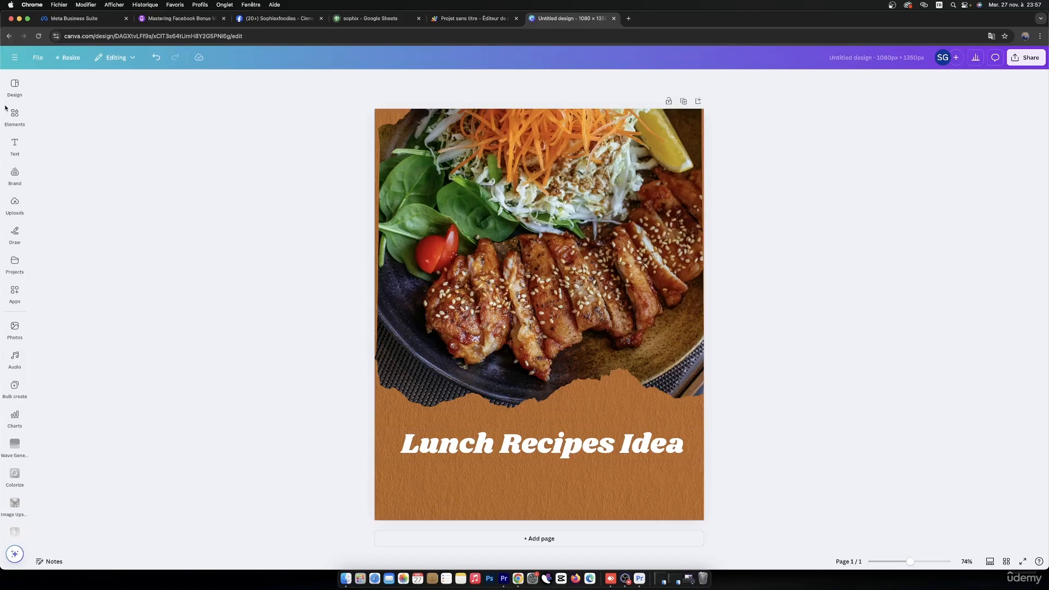
Step: Browse the templates similar to the Yellow Ripped Lunch Recipes Idea design for other recipe layouts
click(15, 87)
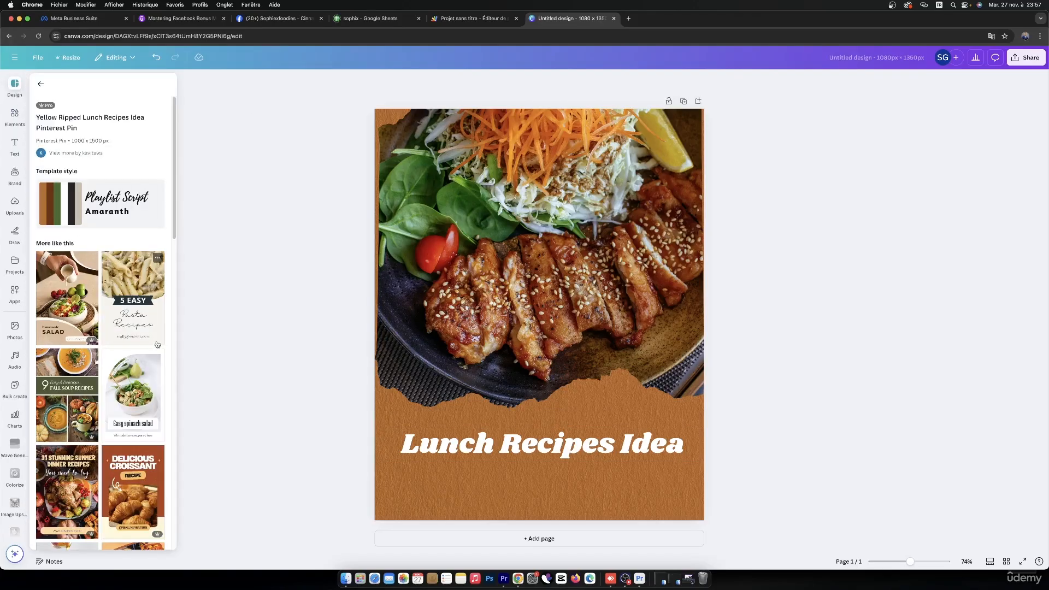
scroll(160, 343, down, 5)
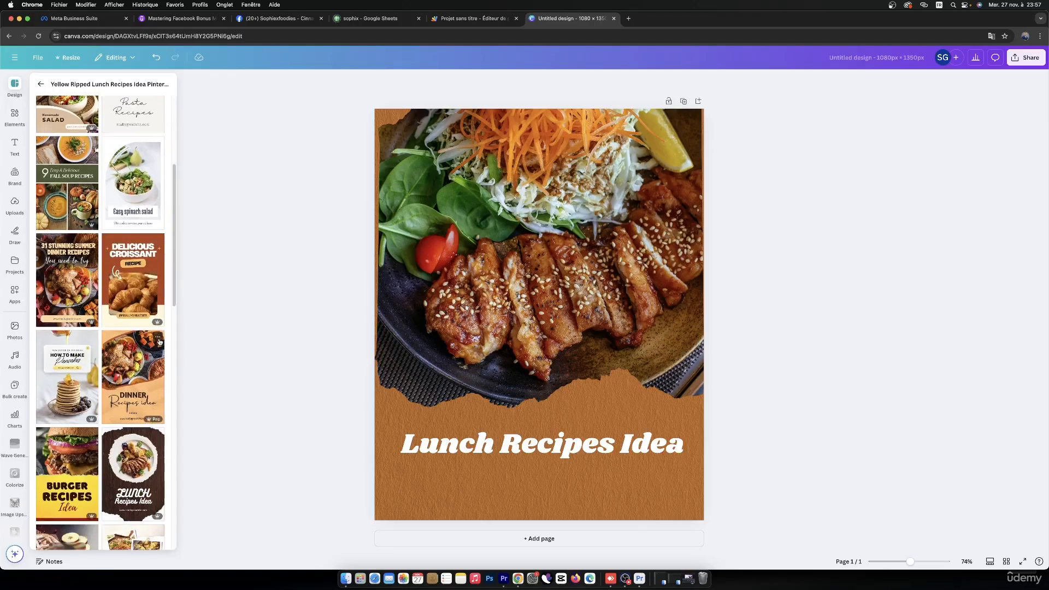
scroll(160, 341, down, 1)
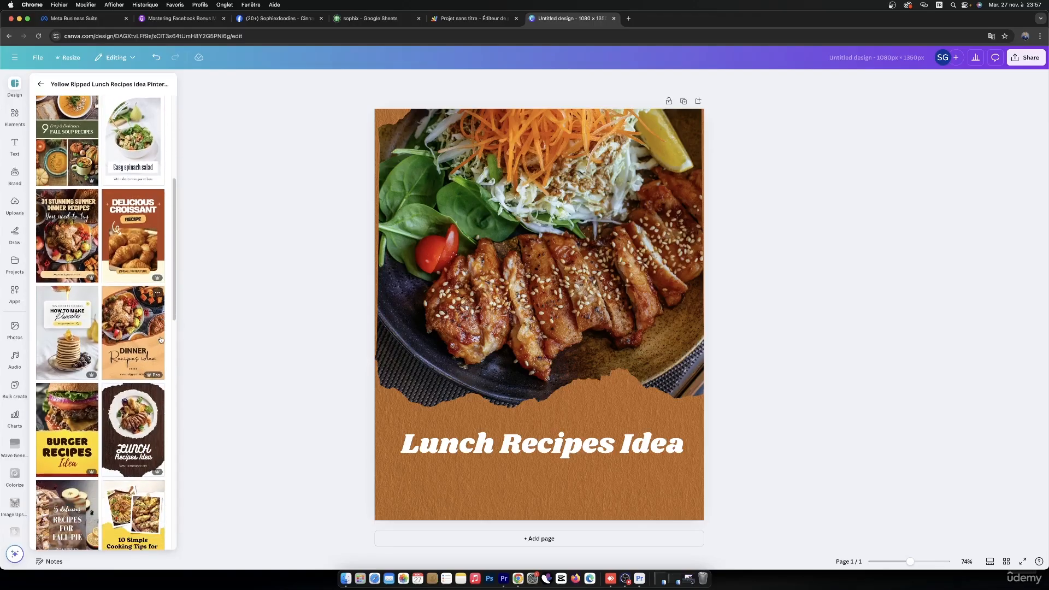
scroll(162, 340, down, 4)
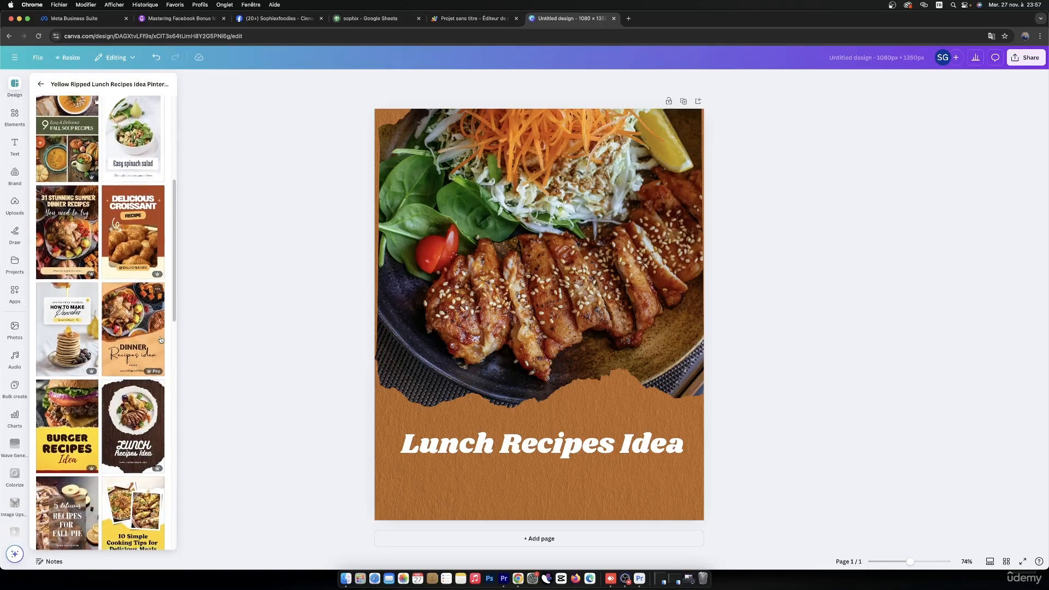
scroll(161, 340, down, 12)
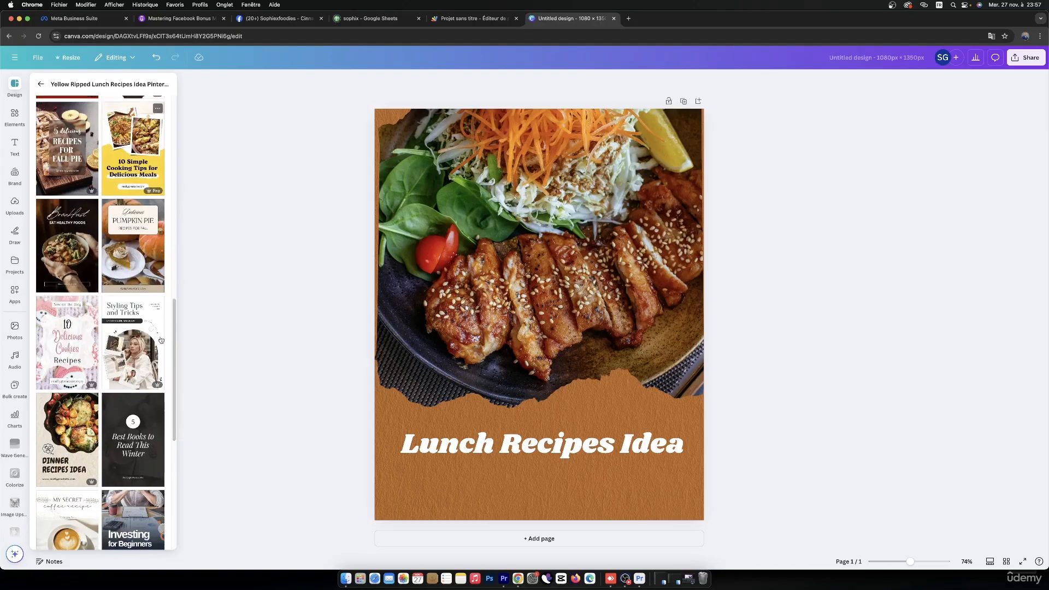
scroll(161, 340, down, 1)
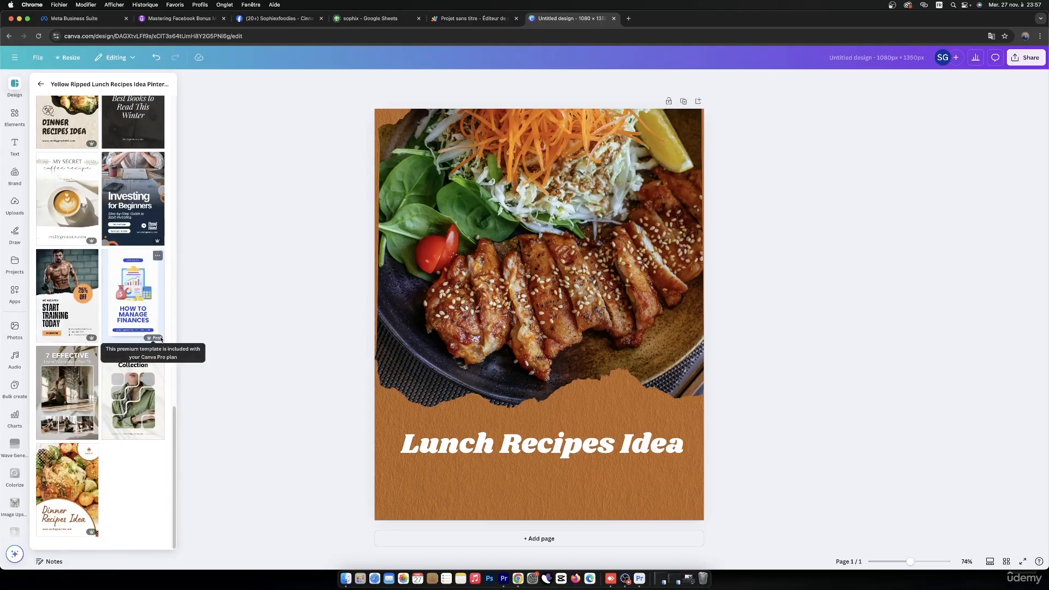
scroll(122, 230, up, 20)
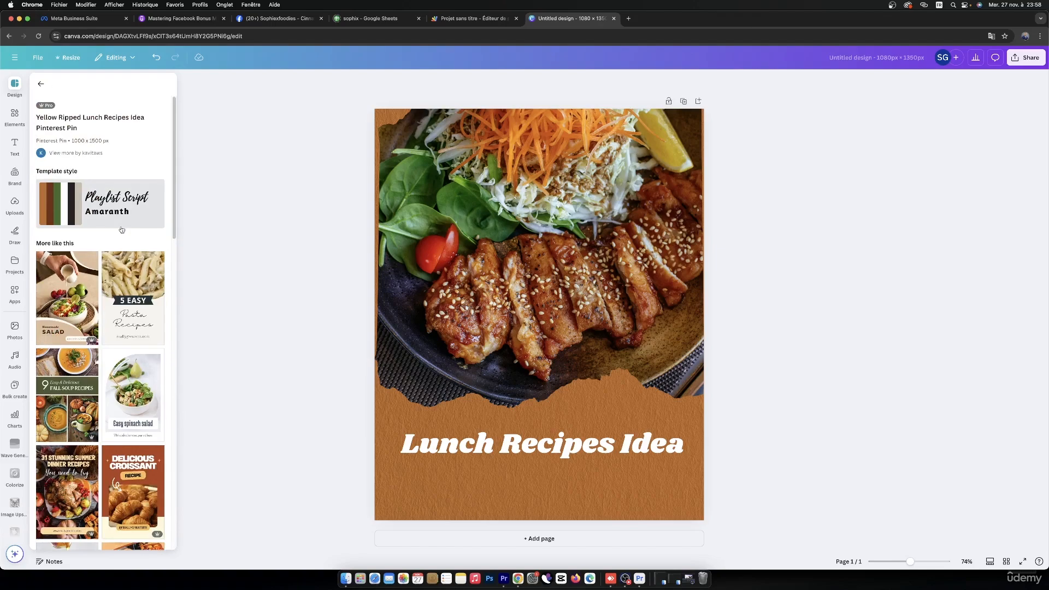
Step: Extend the food photo slightly past the page's left edge, to a width of about 1,091 px, and deselect it
click(407, 240)
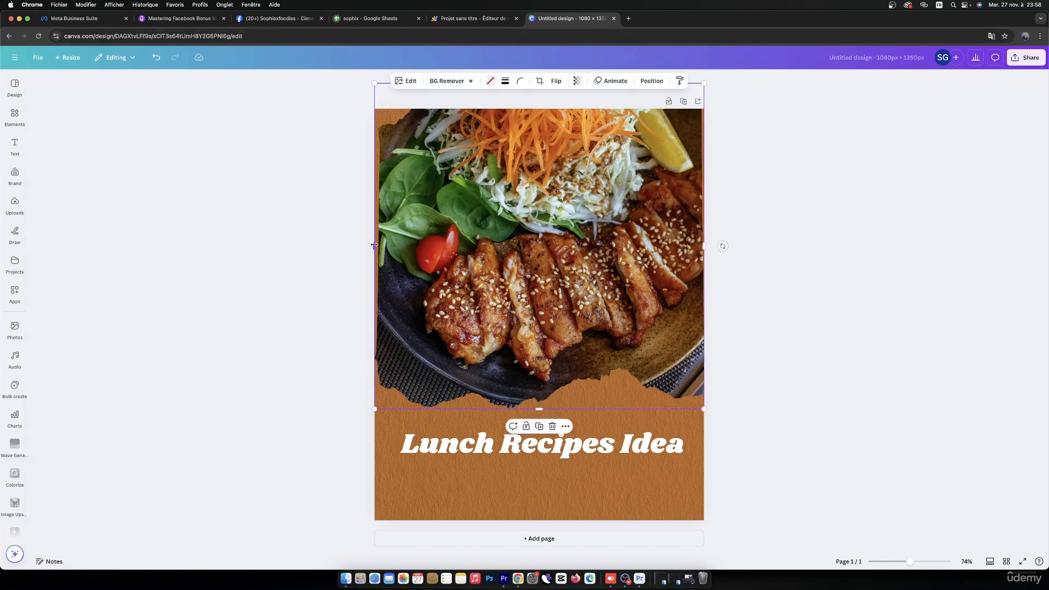
drag(374, 245, 371, 246)
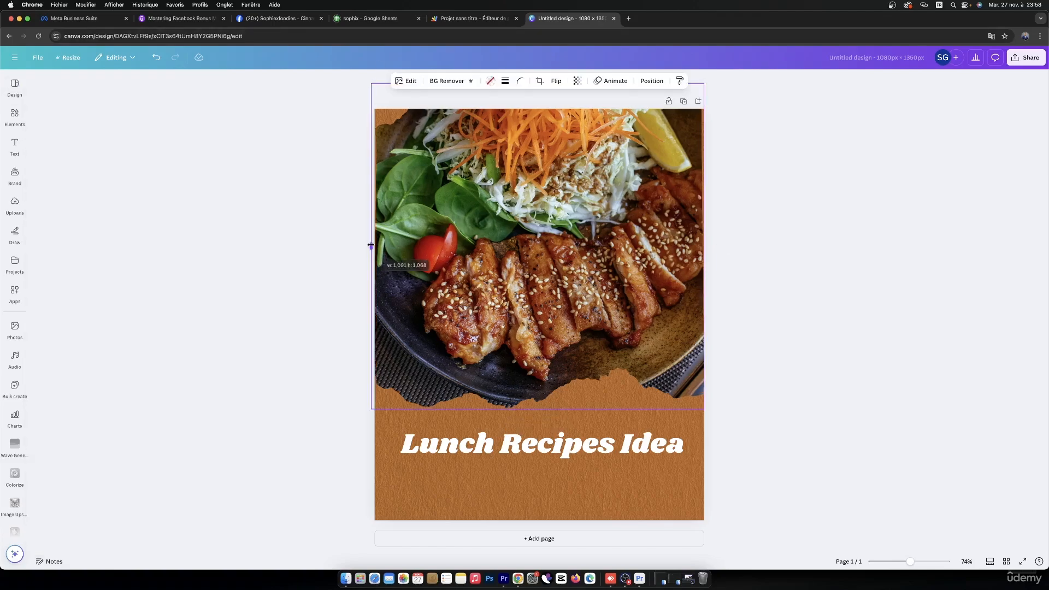
click(252, 213)
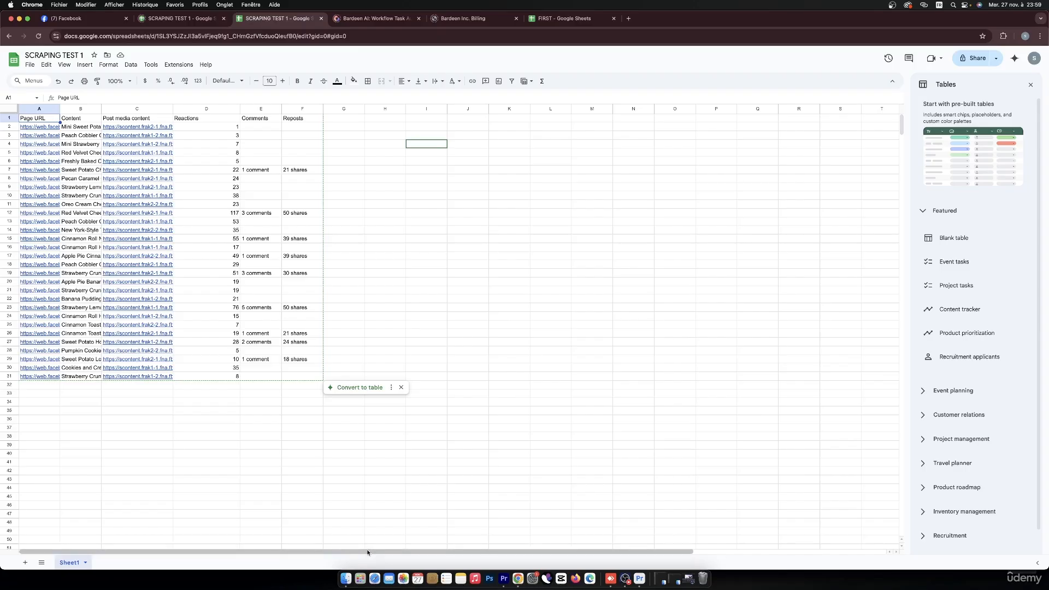
Step: In the SCRAPING TEST 1 Google Sheets spreadsheet, create a new Apps Script project
drag(369, 552, 235, 540)
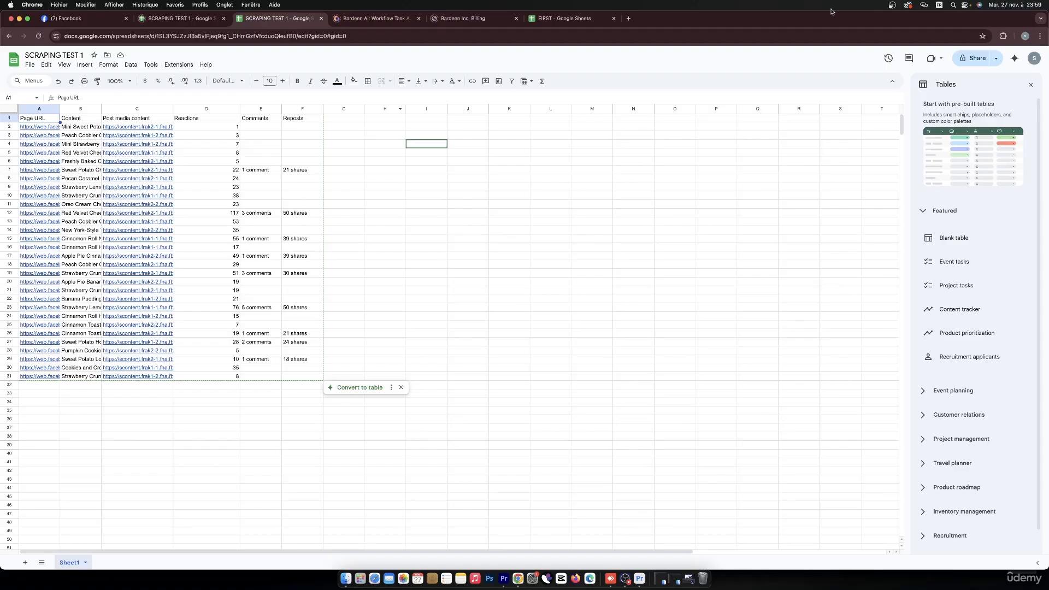
click(183, 66)
click(193, 105)
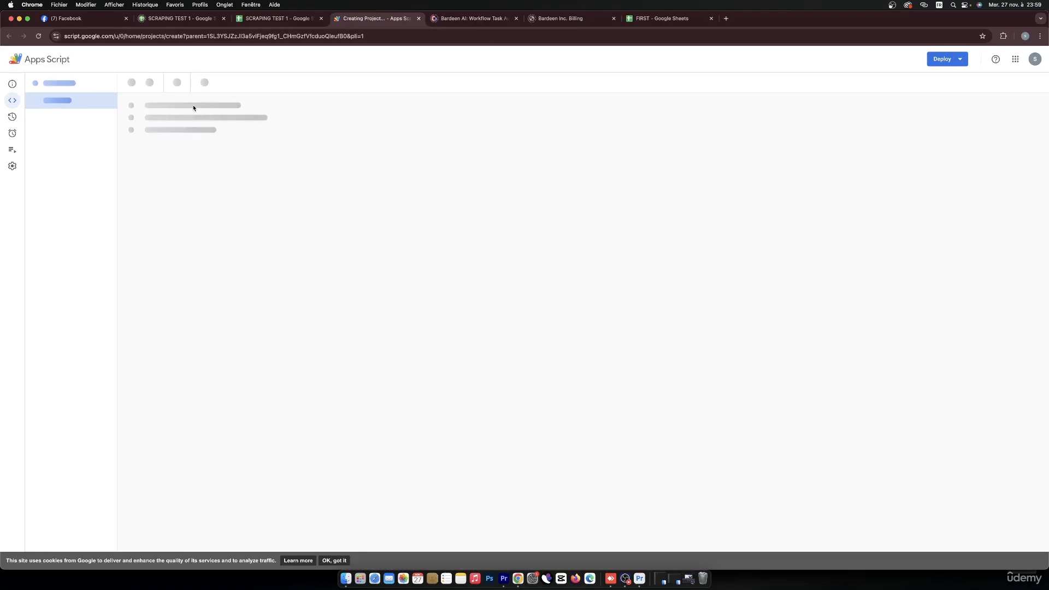
Step: Switch to the Travail Chrome profile and copy the whole insert_adam function from the "Projet sans titre" Apps Script project
click(1026, 36)
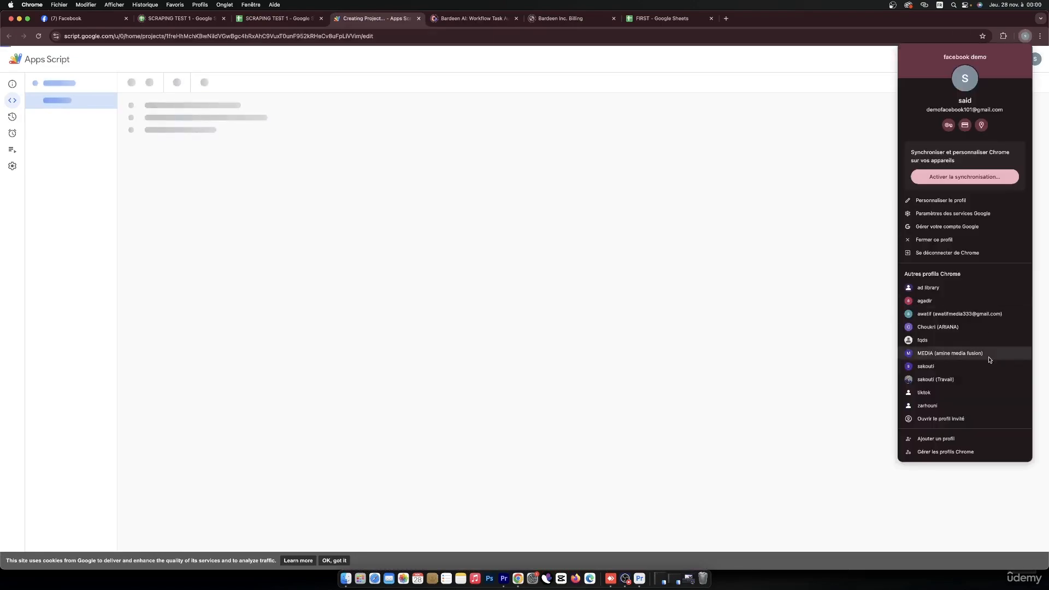
click(979, 378)
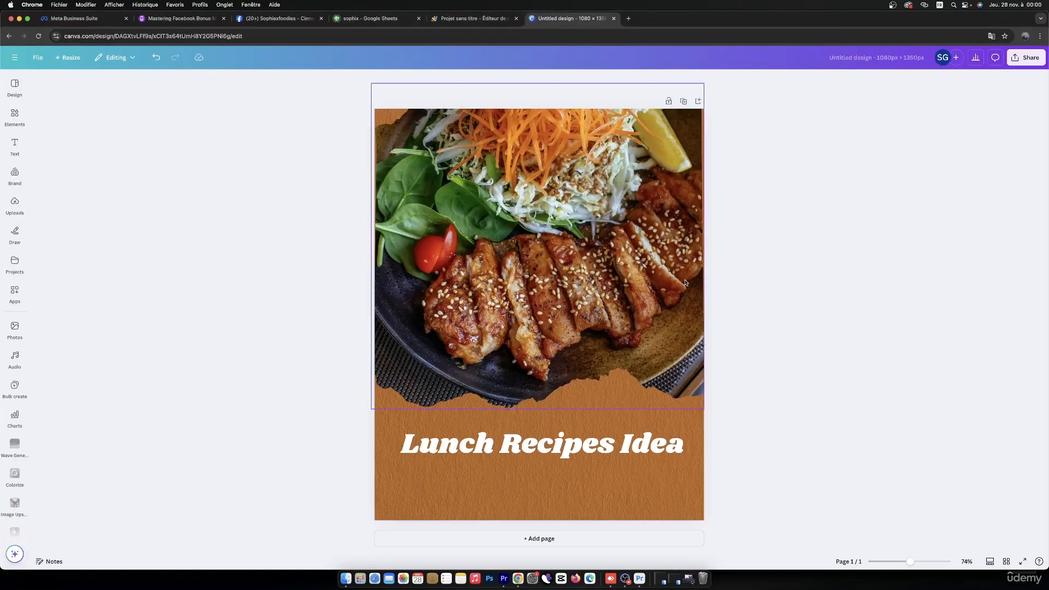
click(473, 18)
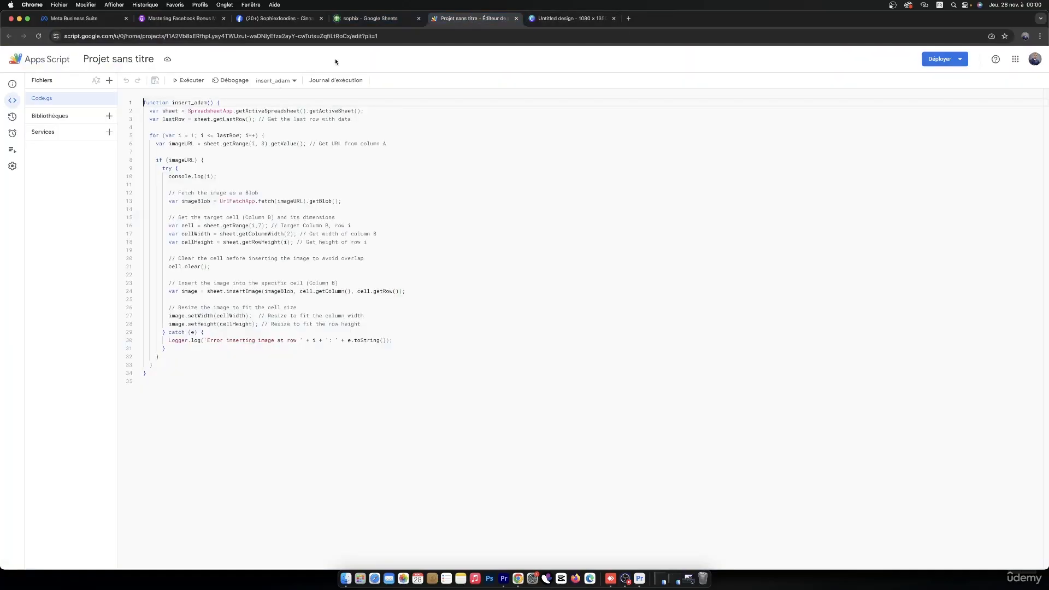
drag(143, 102, 227, 371)
right_click(209, 229)
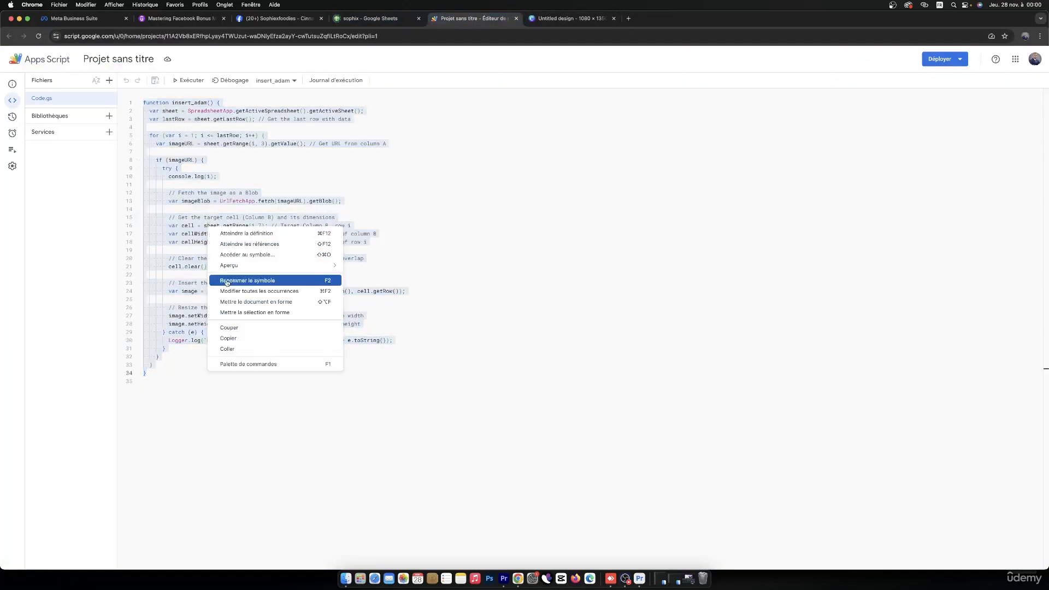
click(244, 339)
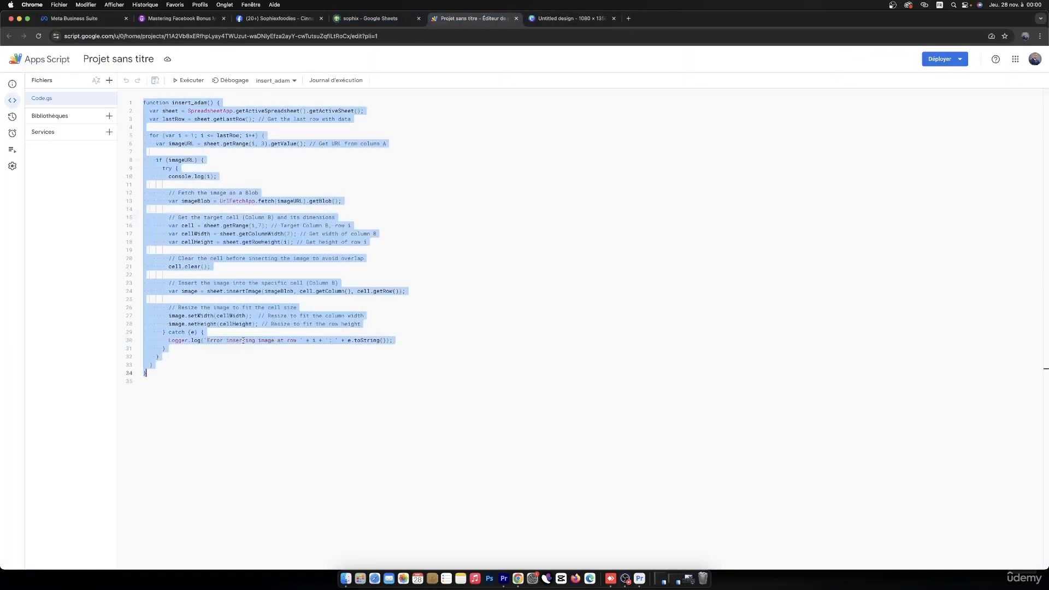
Step: Return to the facebook demo Chrome profile, replace the default myFunction code in Code.gs with the copied insert_adam script, and save the project
click(1025, 36)
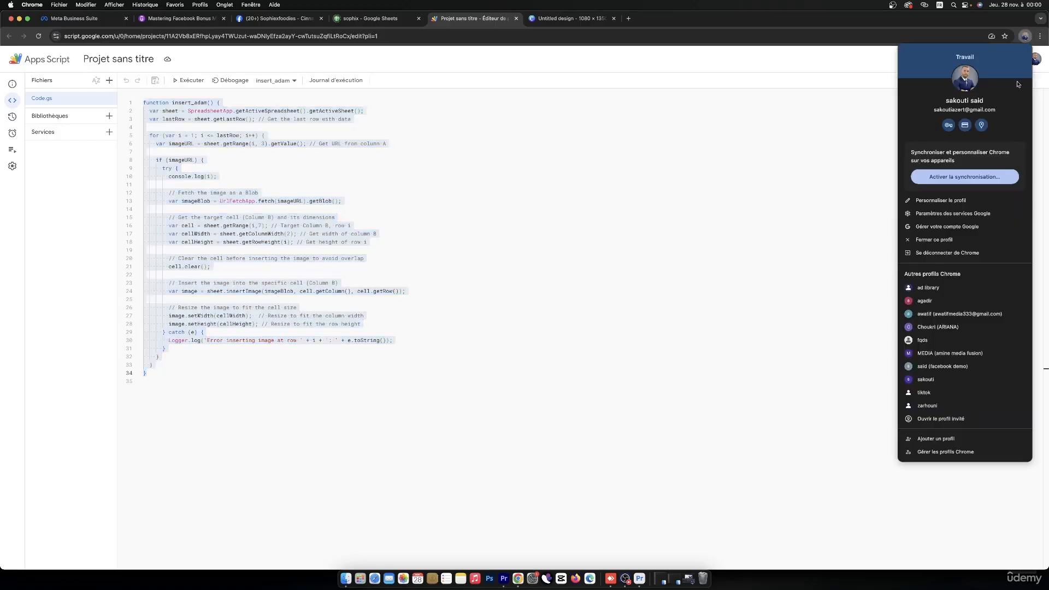
click(973, 366)
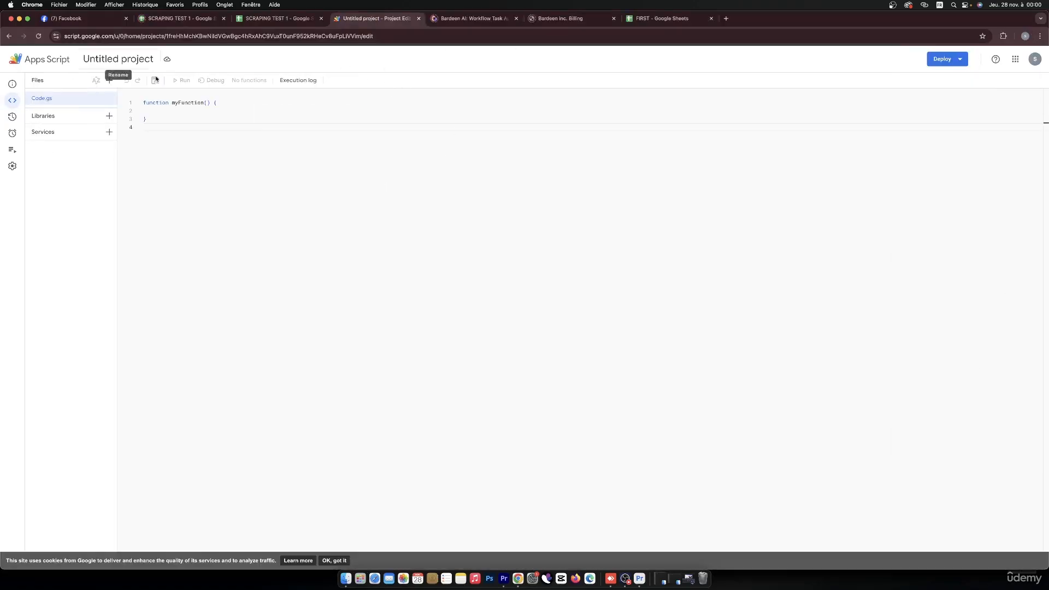
drag(181, 126, 127, 97)
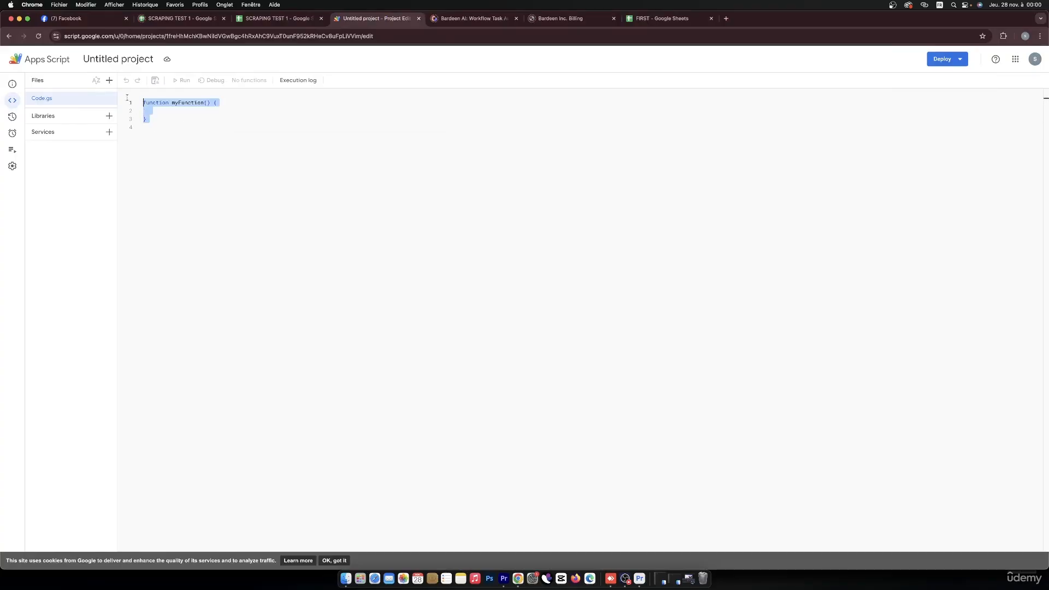
key(BackSpace)
key(super+v)
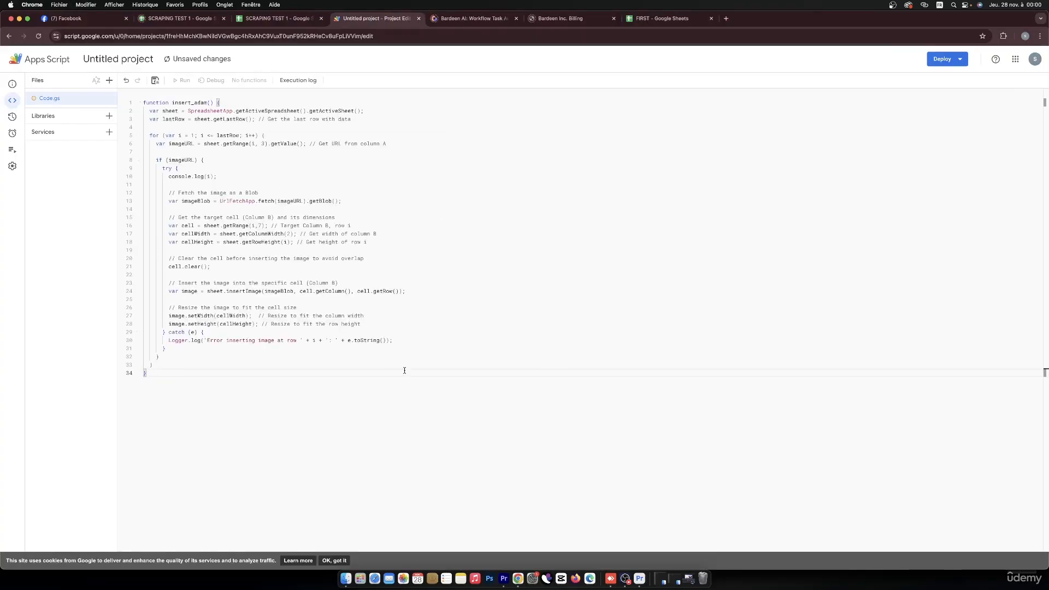
click(156, 80)
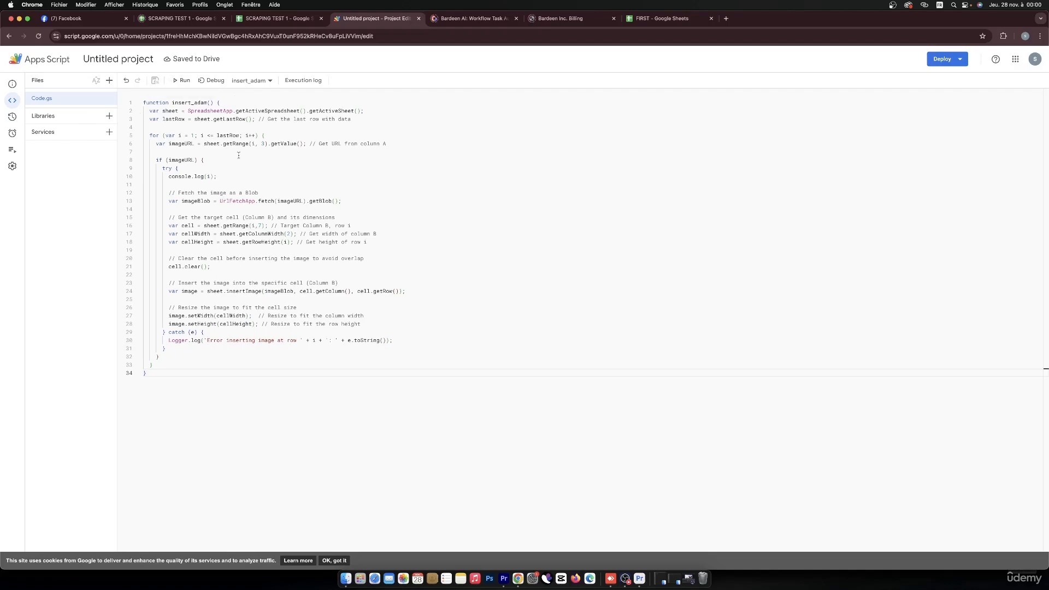
Step: Run the insert_adam function and authorize the unverified Untitled project to access the Google account
click(185, 80)
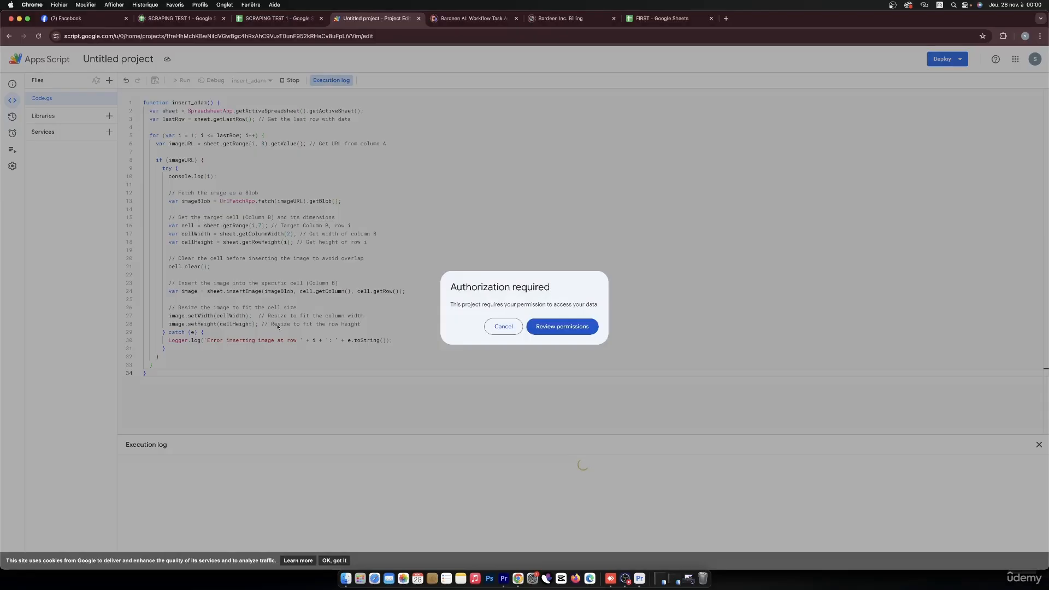
click(573, 327)
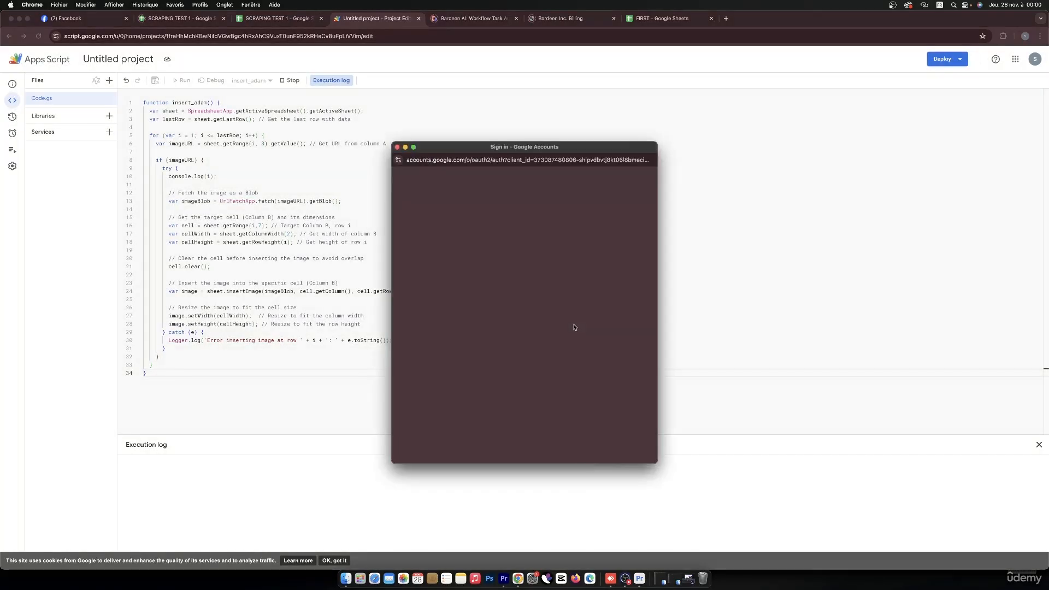
click(480, 294)
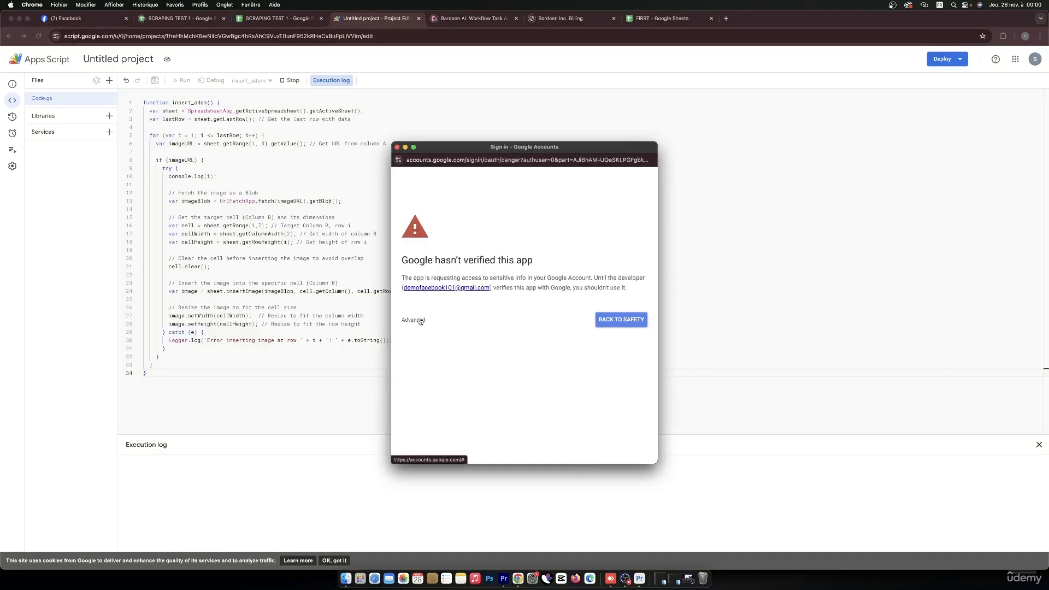
click(417, 320)
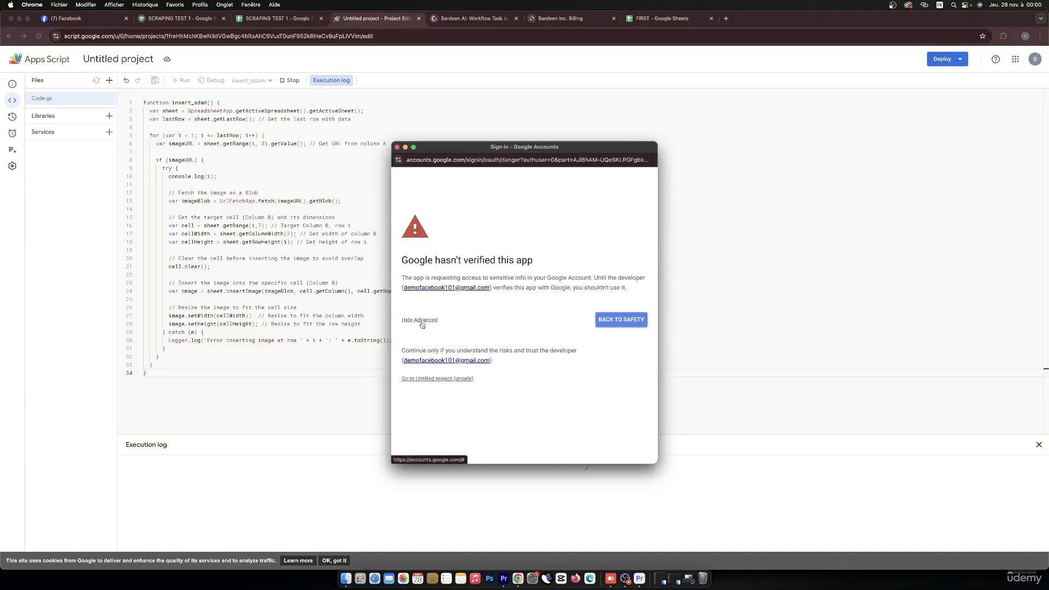
click(455, 380)
scroll(514, 340, down, 2)
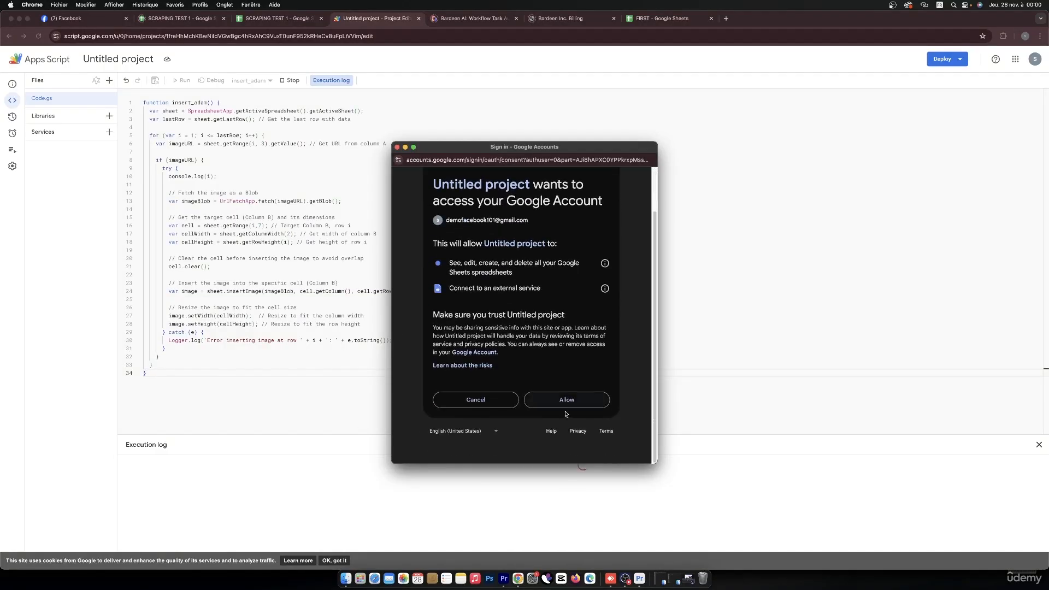
click(571, 404)
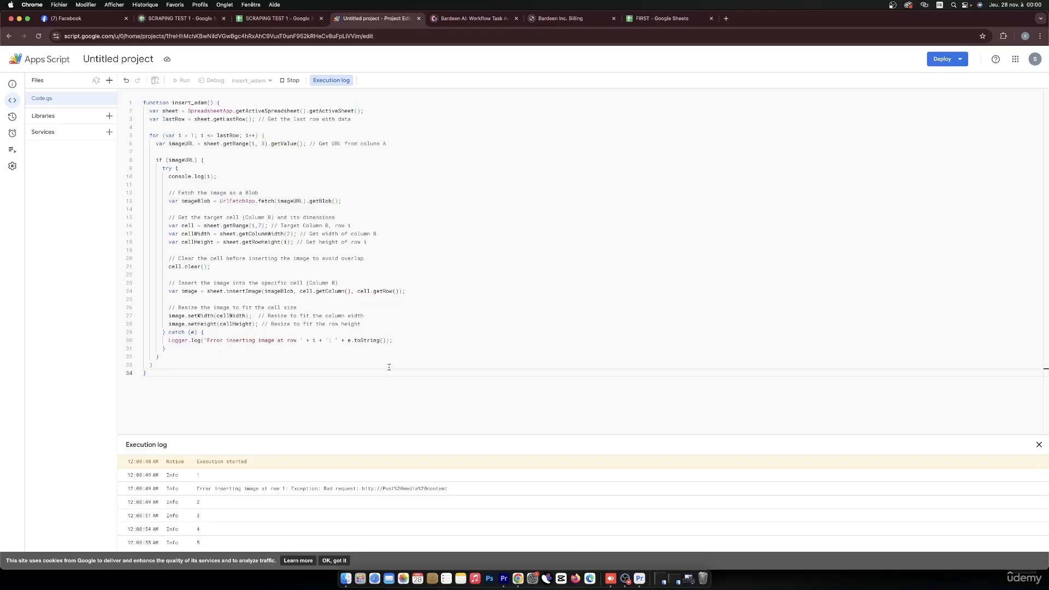
Step: Check the script's progress in the SCRAPING TEST 1 sheet and through the entries of its execution log
click(272, 19)
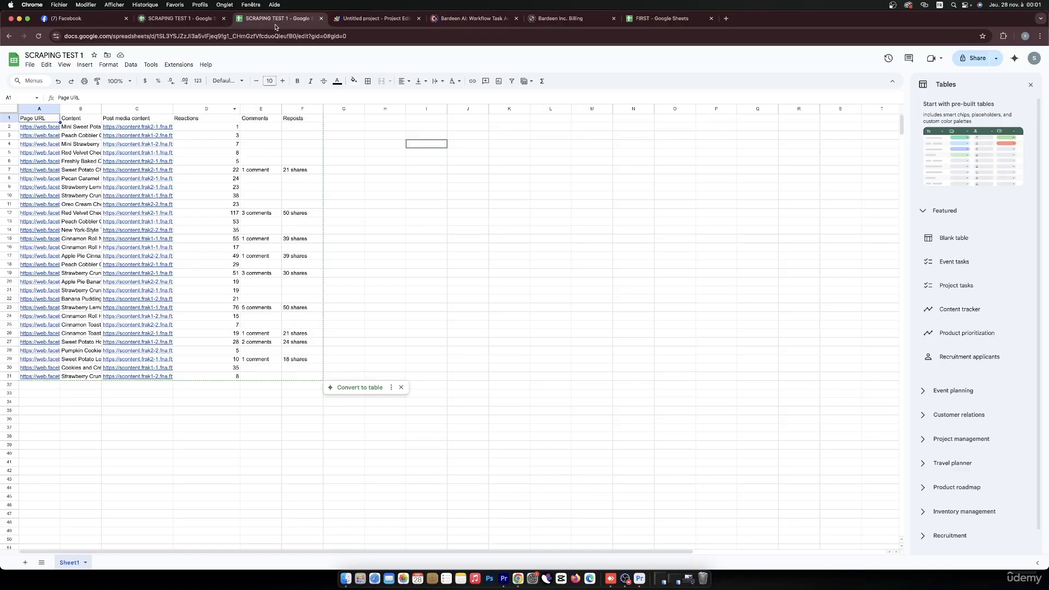
click(372, 15)
scroll(284, 534, down, 3)
scroll(284, 530, down, 3)
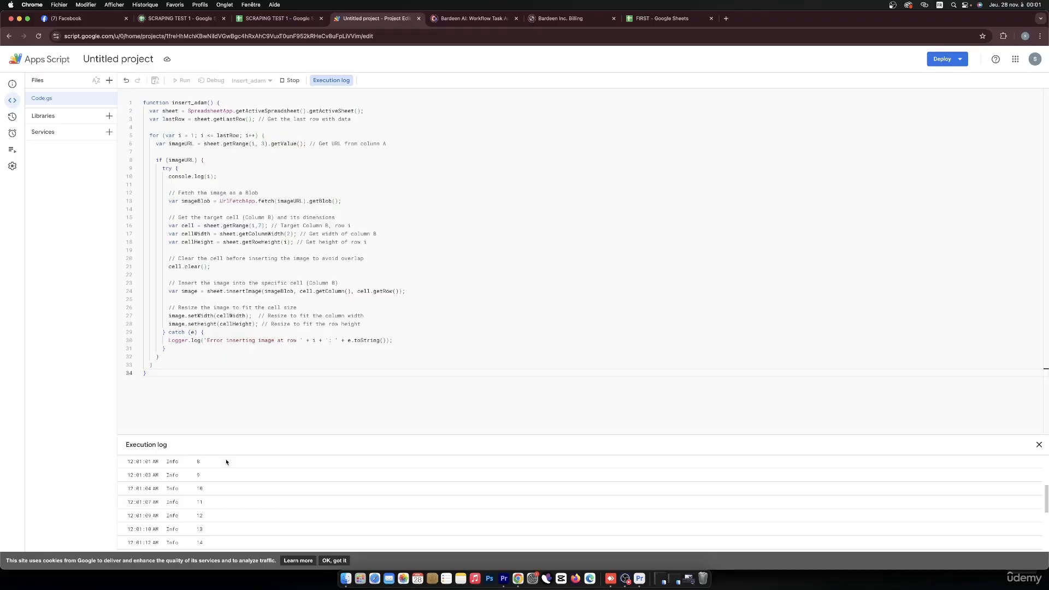
scroll(227, 462, down, 5)
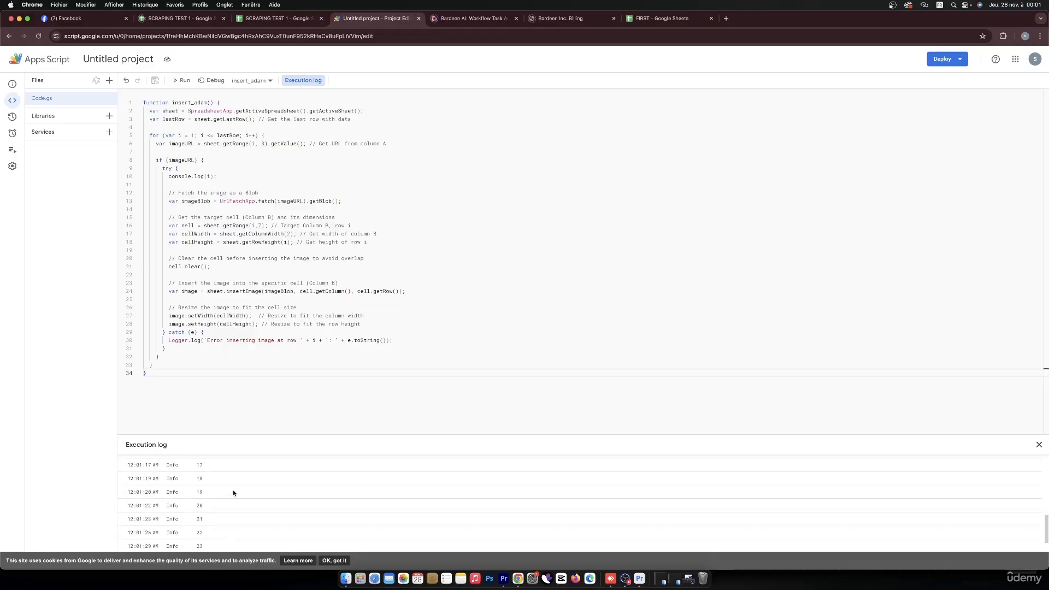
scroll(233, 494, up, 3)
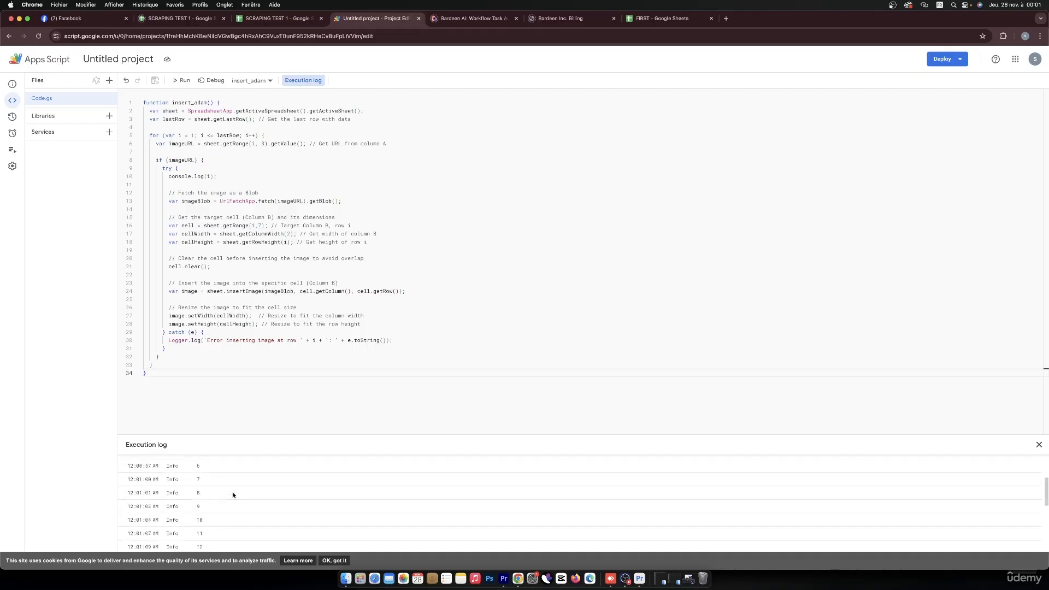
Step: Reload the SCRAPING TEST 1 spreadsheet to check the inserted images, and open the full recipe text in cell B2
click(280, 18)
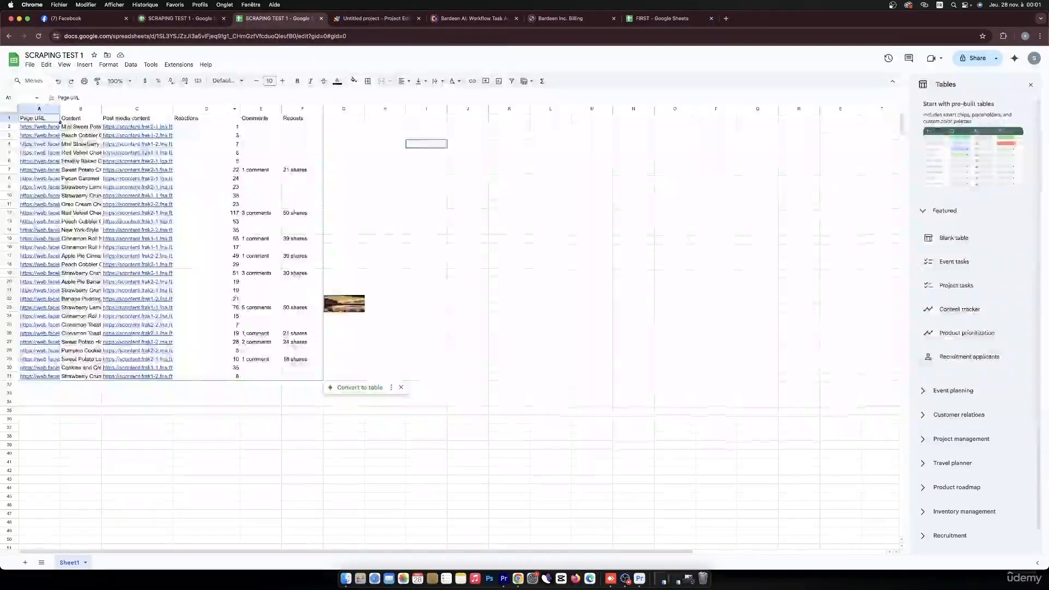
click(39, 36)
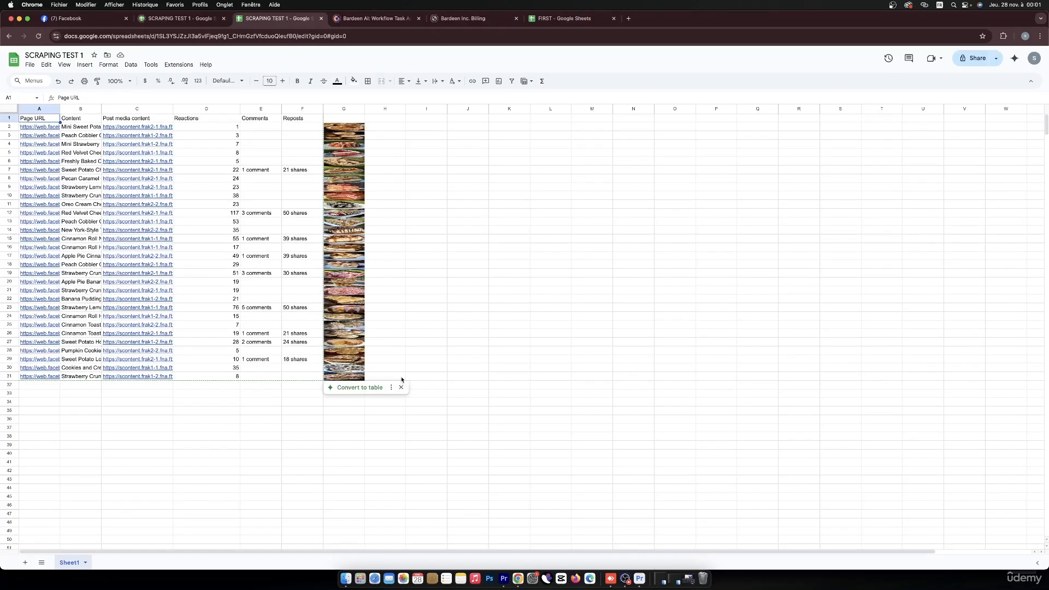
click(94, 129)
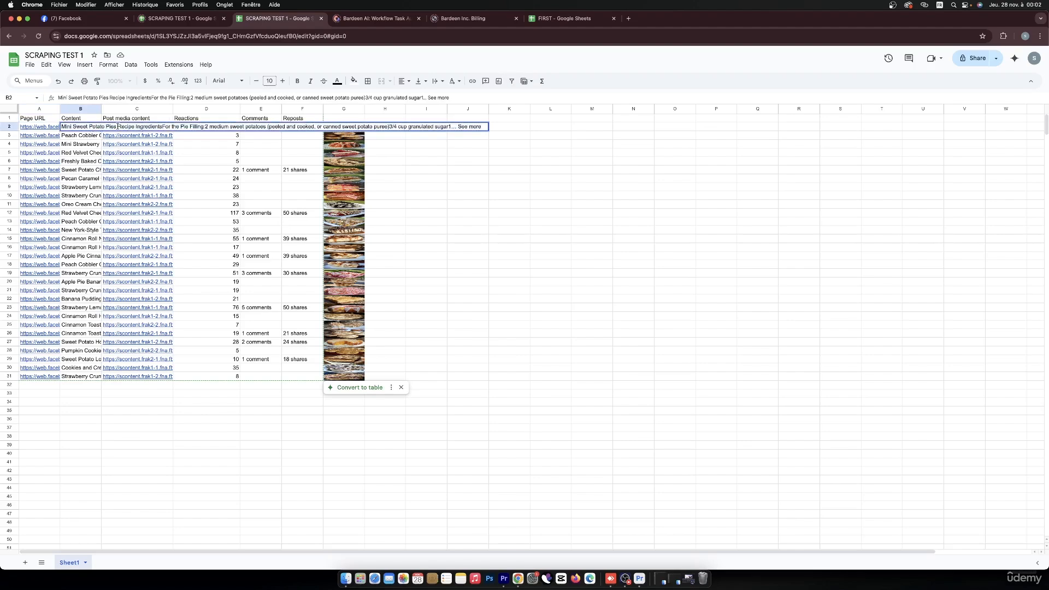
Step: Trim cells B2 and B3 to the recipe titles "Mini Sweet Potato Pies" and "Peach Cobbler Cheesecake Stuffed Deep Fried Churros"
drag(118, 126, 62, 126)
shift+click(488, 126)
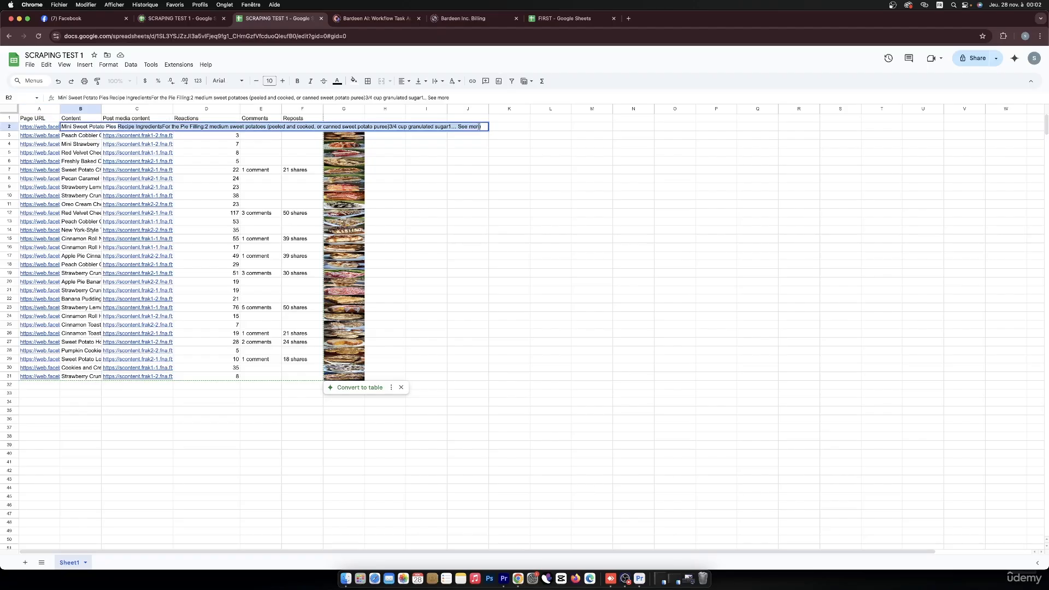
key(BackSpace)
key(Return)
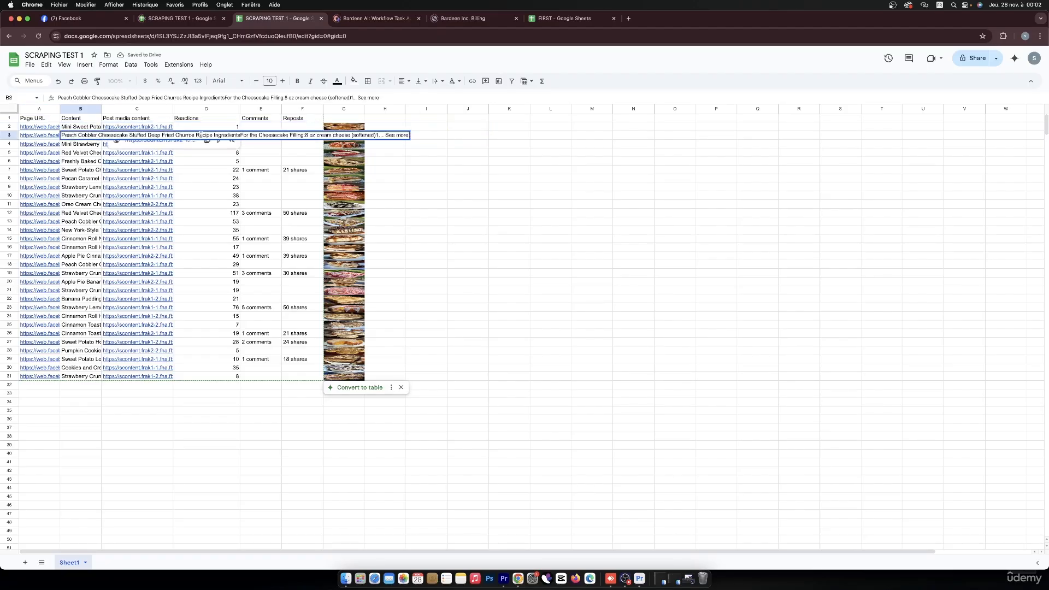
drag(195, 135, 407, 135)
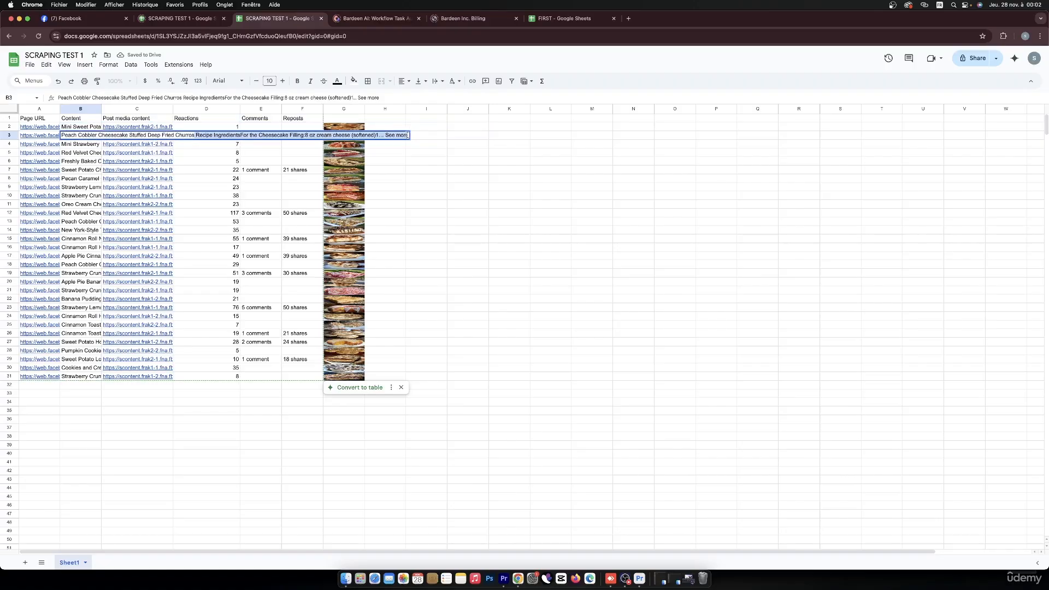
key(BackSpace)
key(Return)
Step: Shorten the Content text in B4 to "Mini Strawberry Crunch Bundt Cake" and in B5 to "Red Velvet Cheesecake"
key(Return)
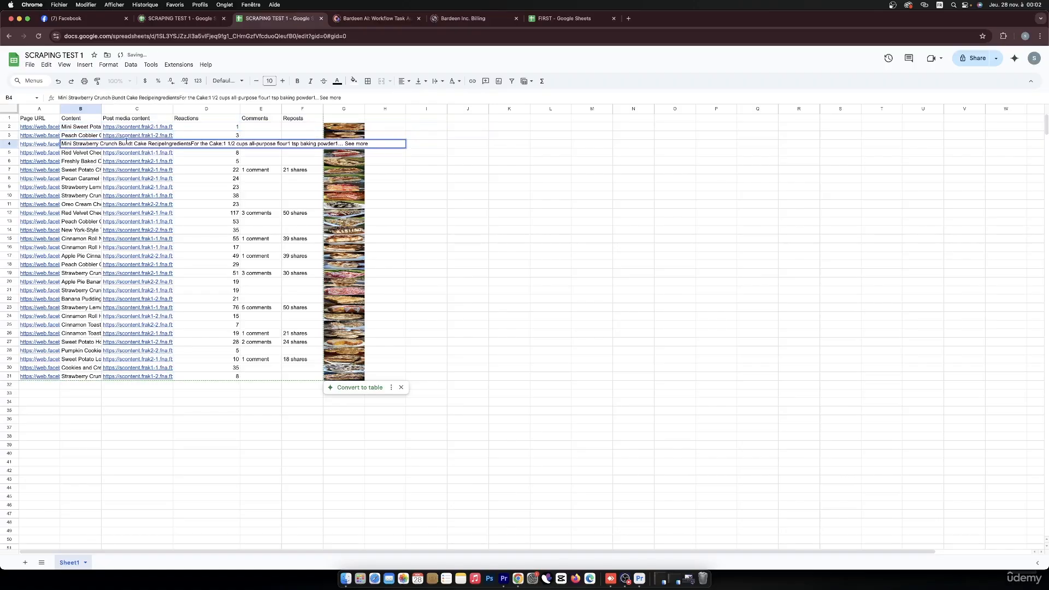
drag(148, 141, 370, 142)
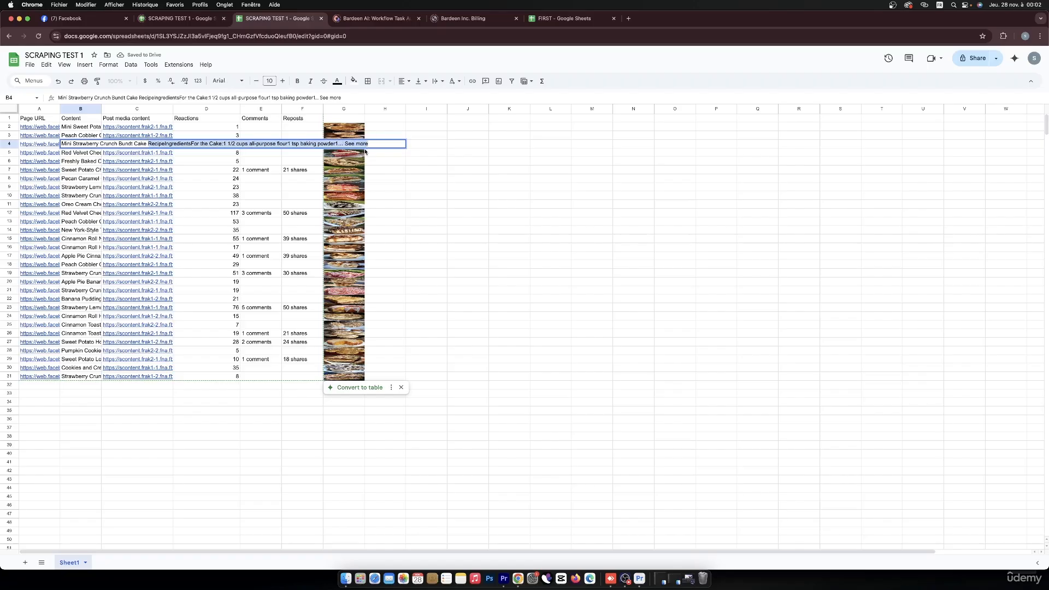
key(BackSpace)
key(Return)
key(Return)
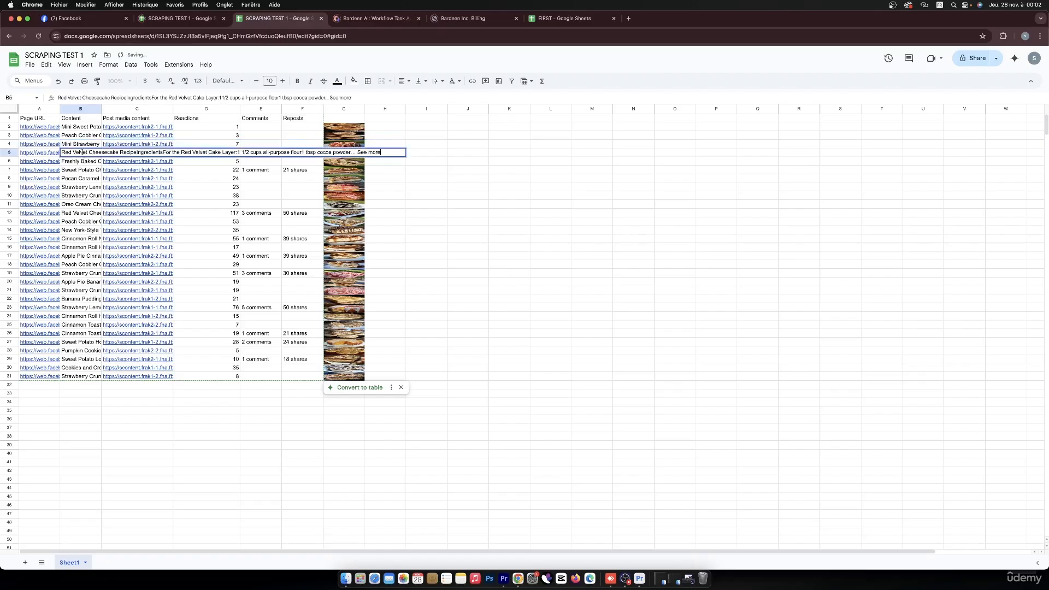
click(140, 152)
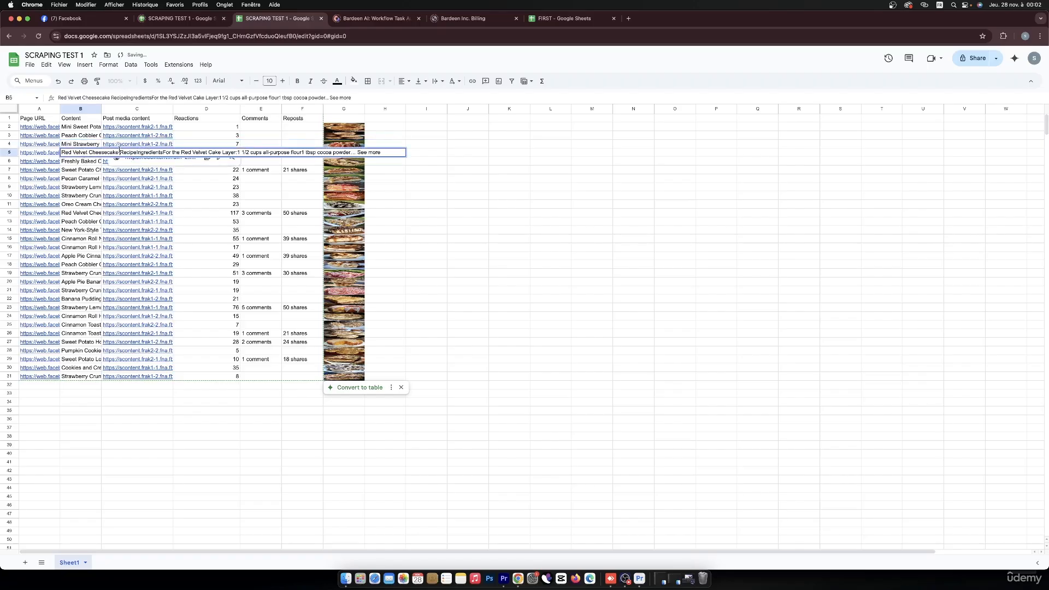
drag(62, 151, 382, 150)
key(BackSpace)
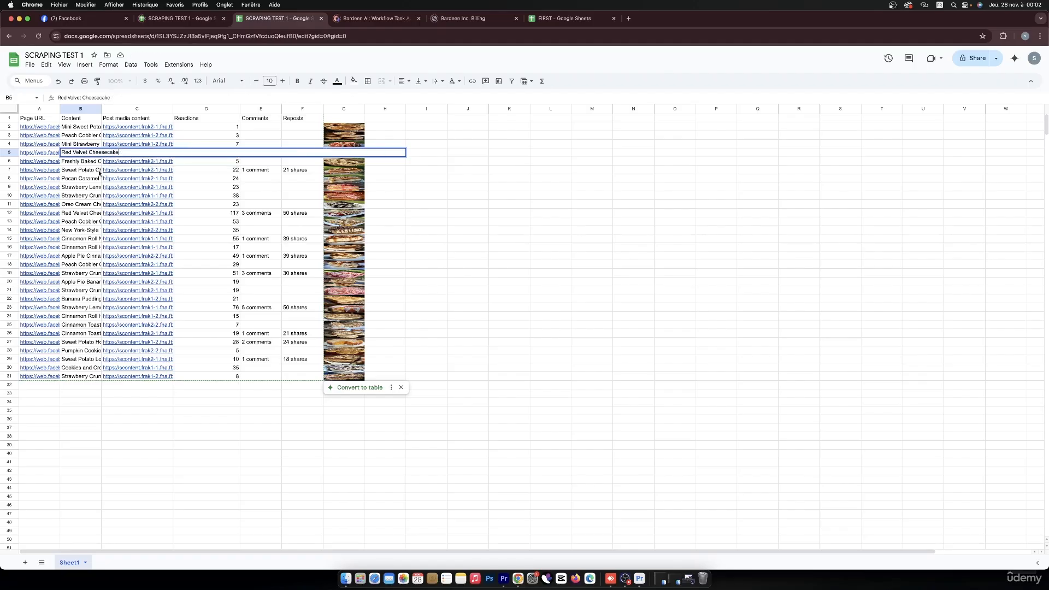
Step: Delete the ingredients text so B6 reads "Freshly Baked Chocolate Chip Cookies" and B7 reads "Sweet Potato Cheesecake"
double_click(82, 161)
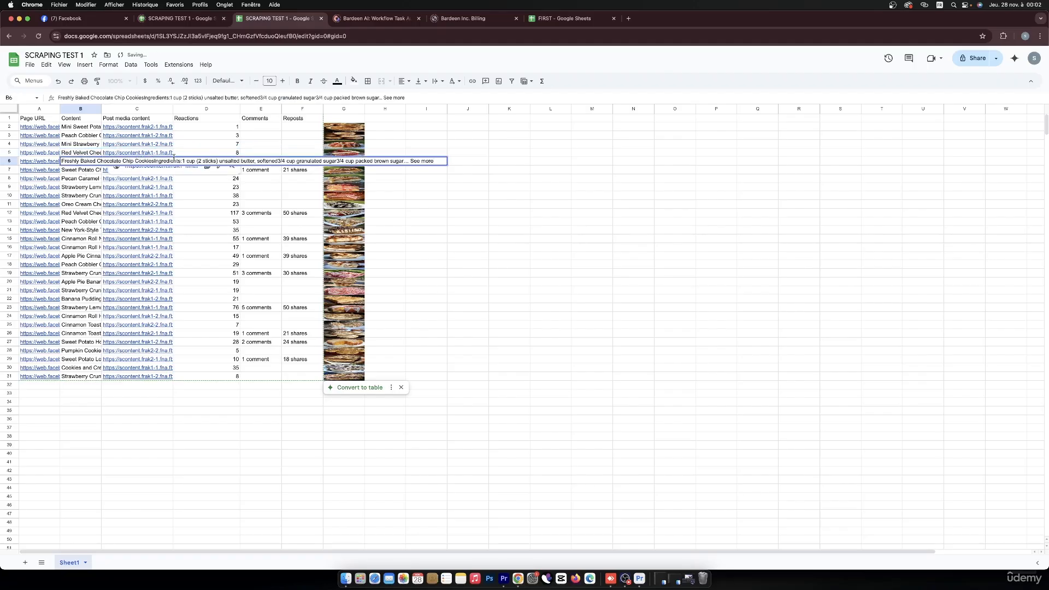
drag(155, 161, 434, 163)
key(BackSpace)
click(90, 171)
double_click(91, 170)
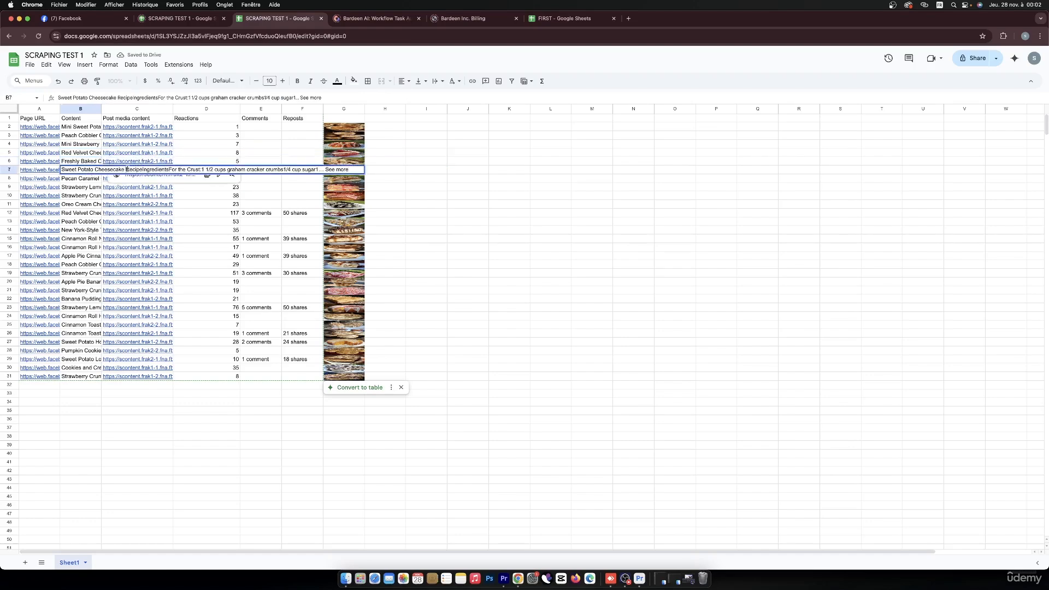
drag(125, 170, 362, 167)
key(BackSpace)
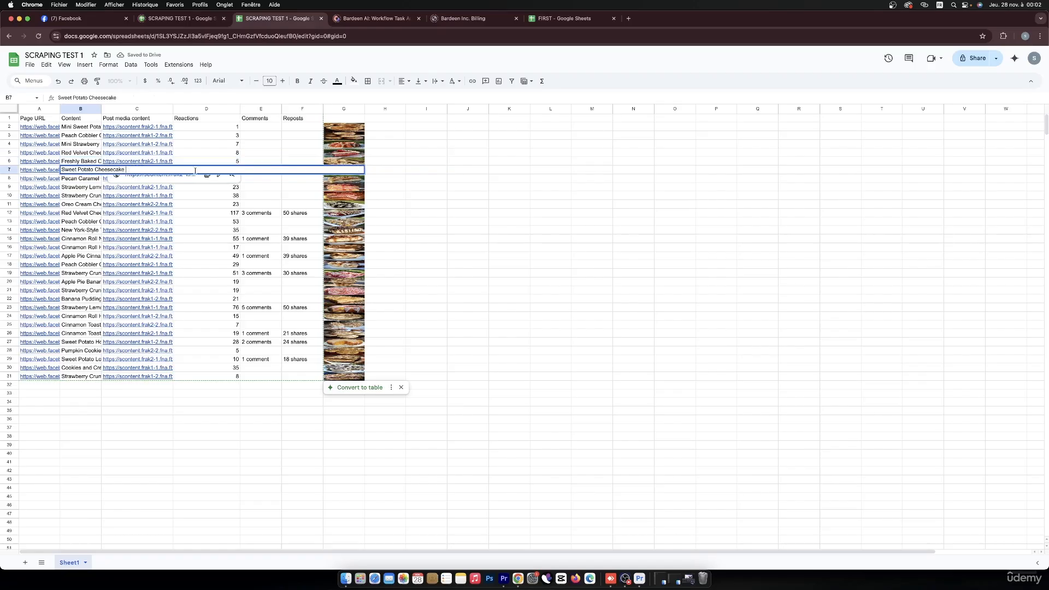
Step: Reduce cells B8 and B9 to the titles "Pecan Caramel Cheesecake Bars" and "Strawberry Lemonade Shortcake"
click(82, 181)
double_click(83, 181)
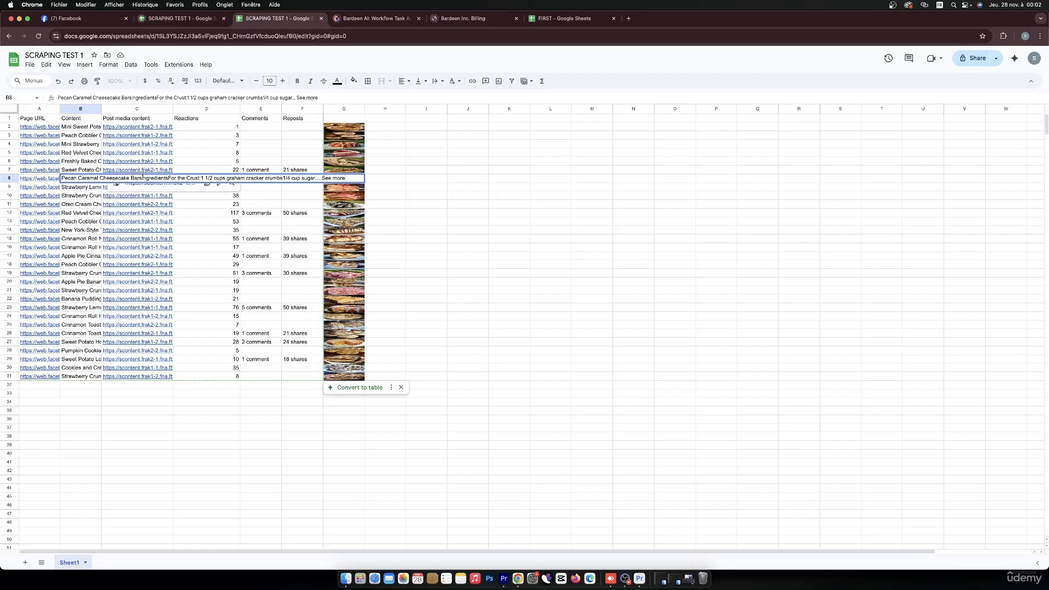
drag(142, 175, 350, 176)
key(BackSpace)
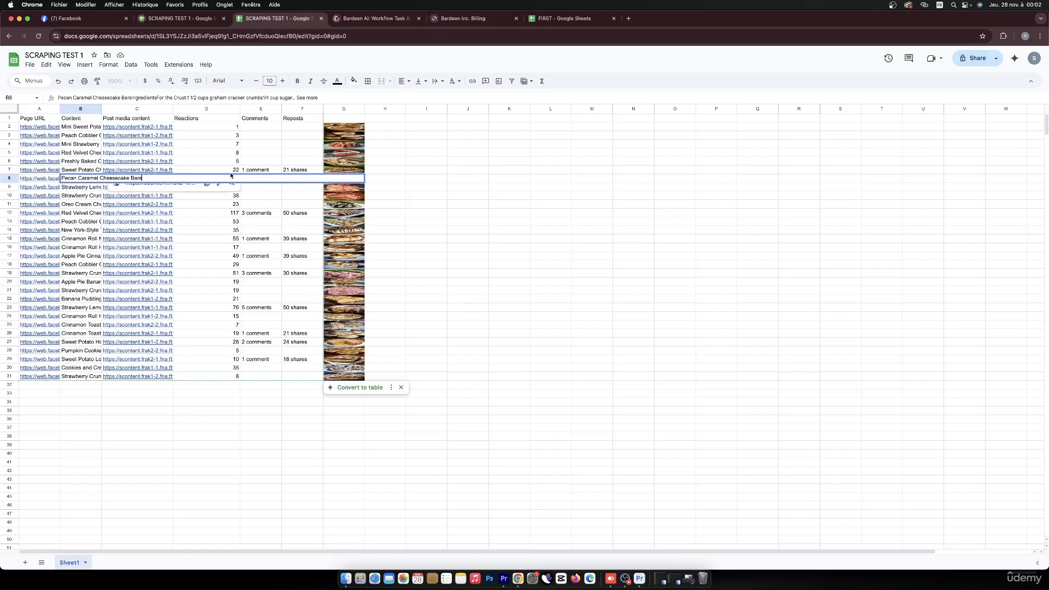
click(85, 190)
double_click(86, 190)
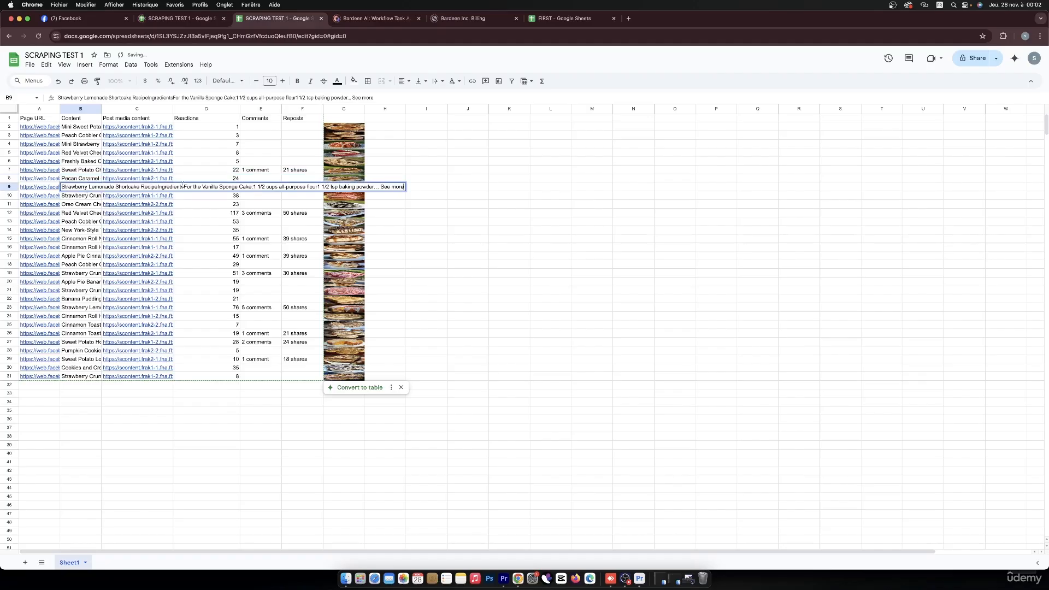
drag(140, 187, 405, 187)
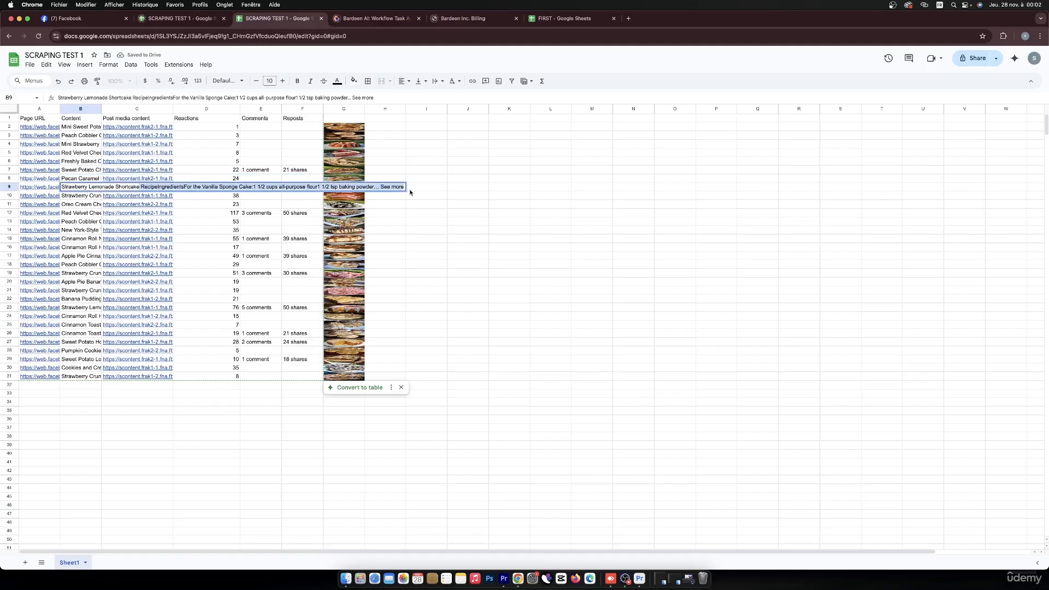
key(BackSpace)
Step: Cut the text after the titles in B10 and B11, keeping "Strawberry Crunch Cheesecake" and "Oreo Cream Cheese Cheesecake Sushi Roll Dessert"
click(86, 196)
double_click(86, 197)
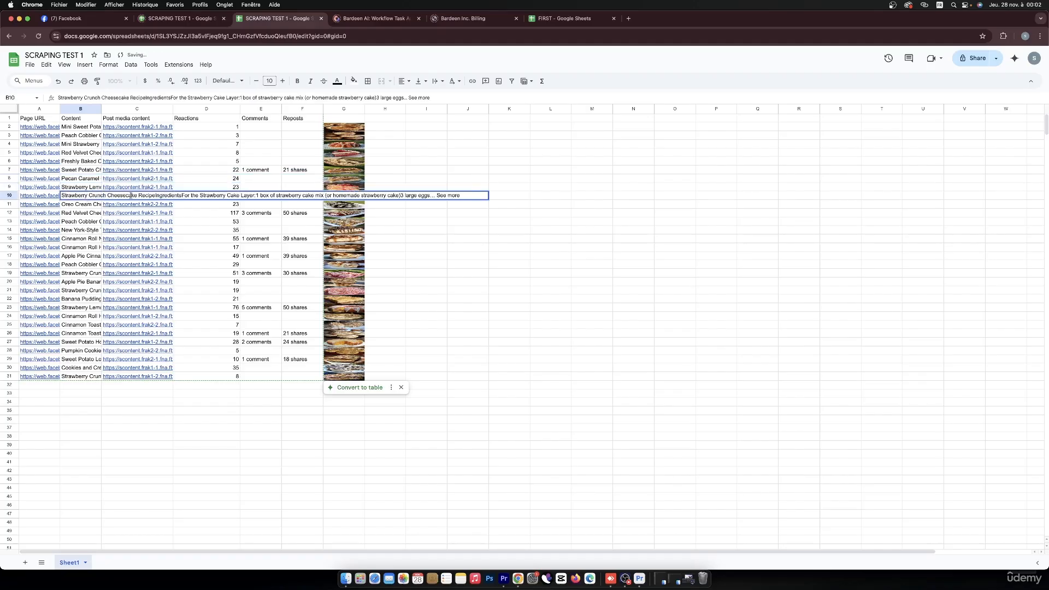
drag(138, 196, 438, 205)
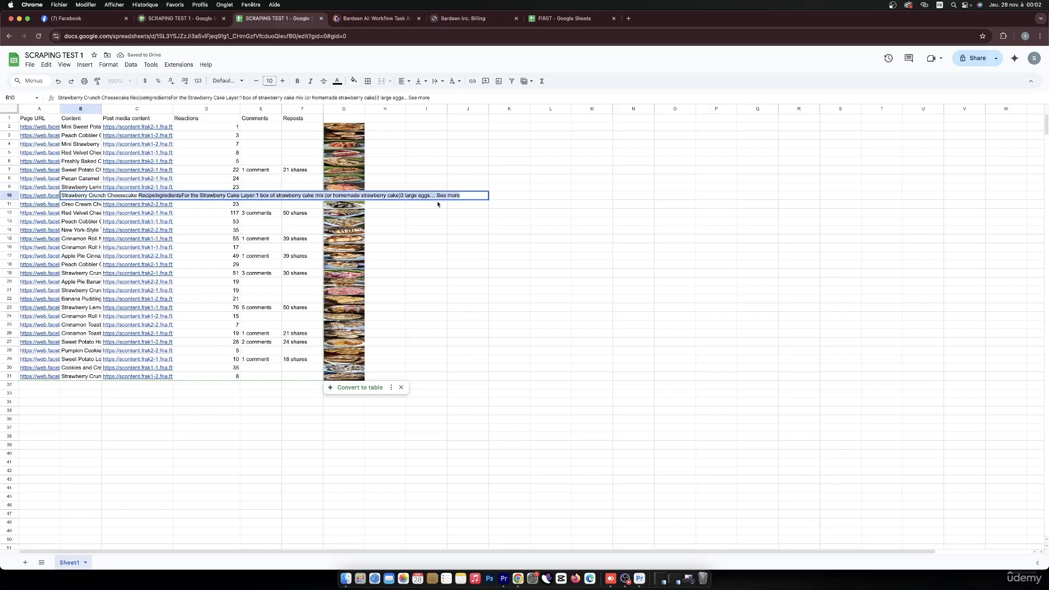
key(BackSpace)
double_click(97, 207)
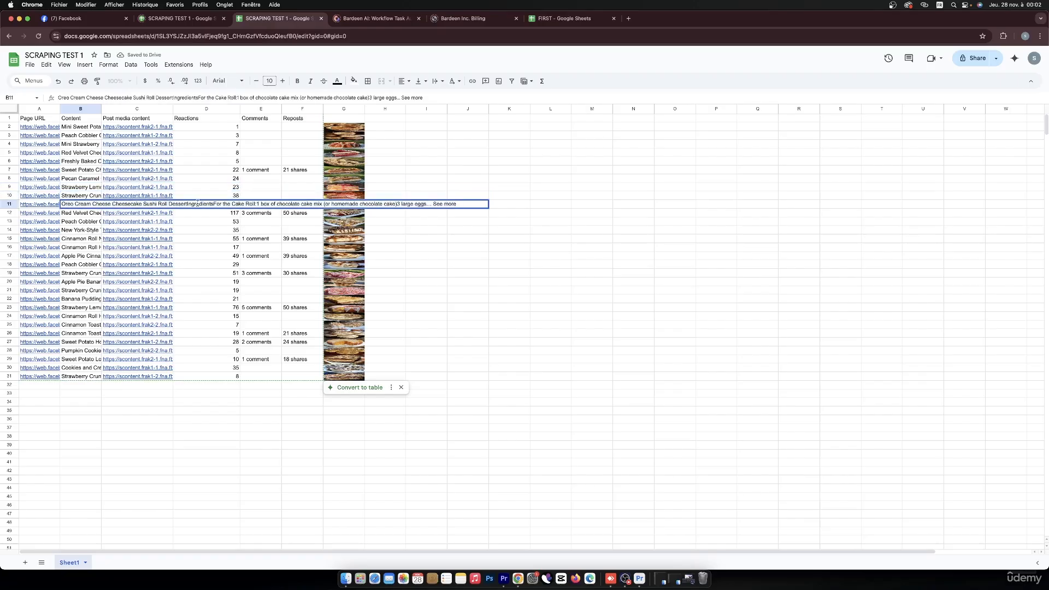
drag(188, 204, 462, 204)
key(BackSpace)
Step: Remove the ingredients text from cell B12, leaving only "Red Velvet Cheesecake Sushi Roll Dessert"
click(86, 215)
double_click(86, 214)
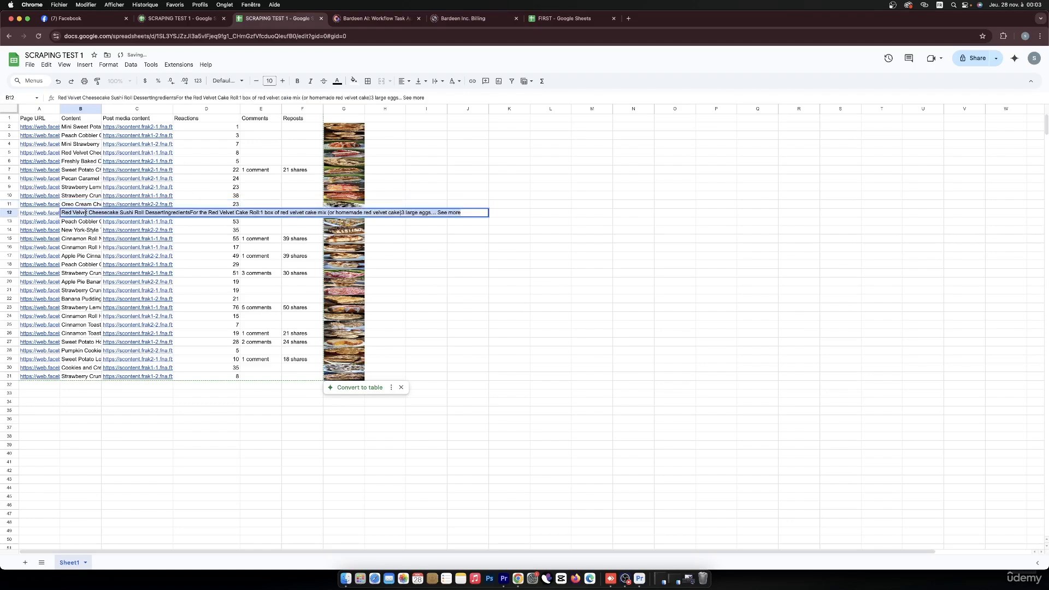
shift+click(165, 214)
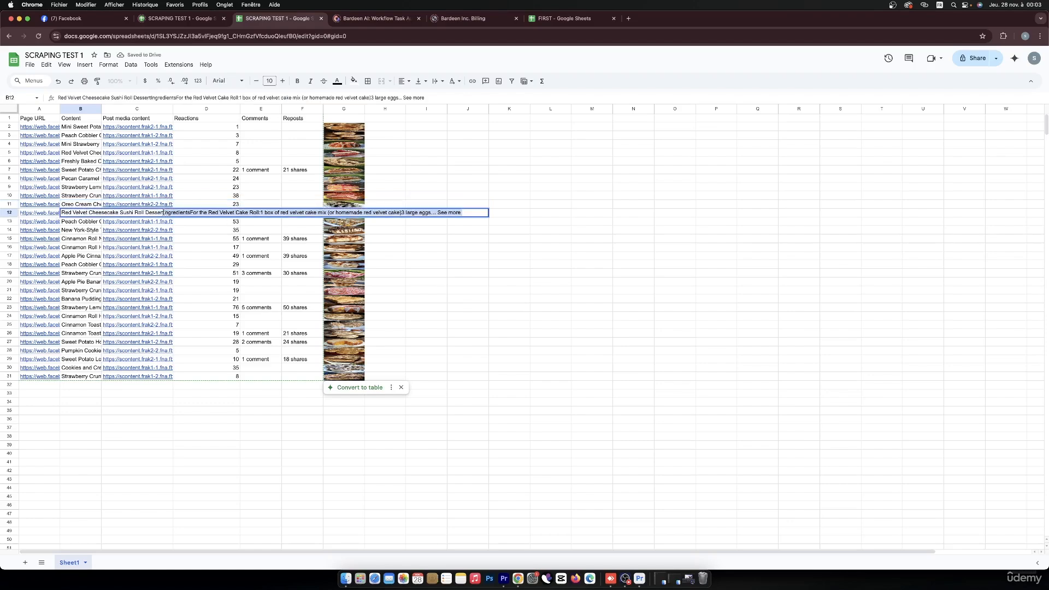
click(165, 213)
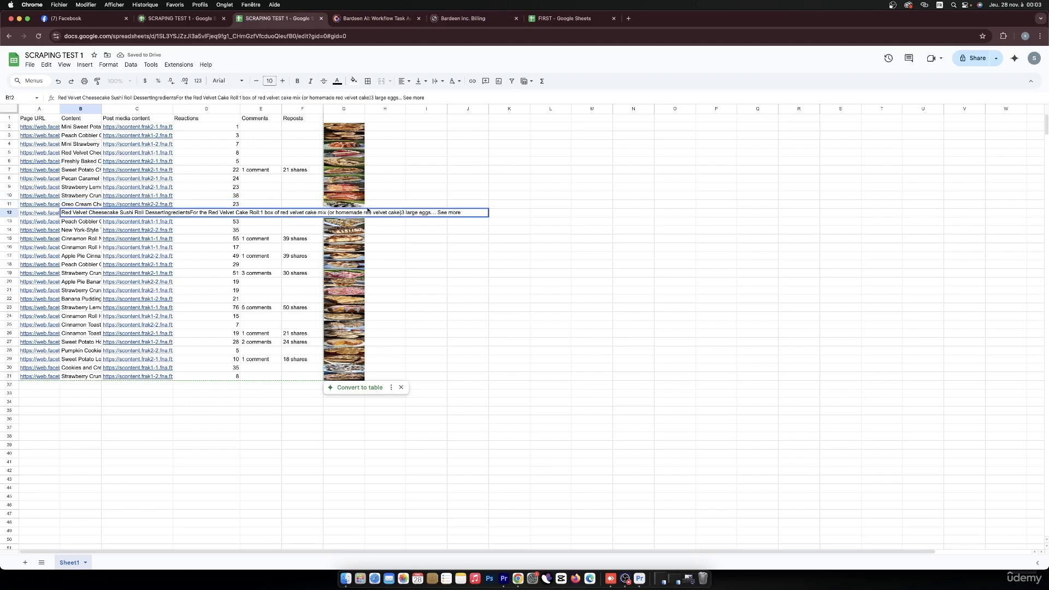
click(458, 214)
drag(165, 213, 464, 213)
key(BackSpace)
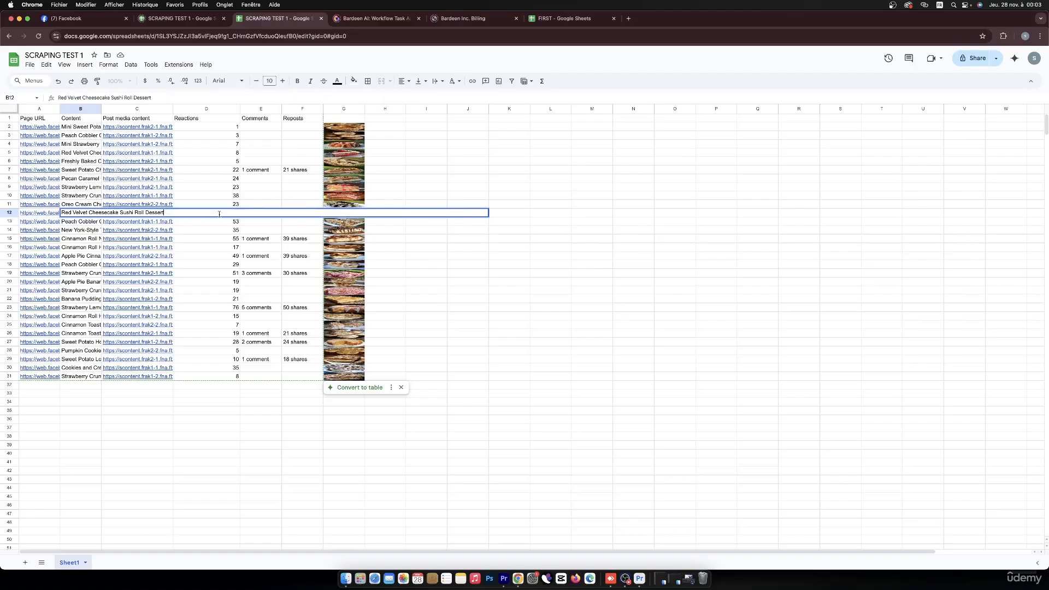
key(Return)
Step: Trim cell B13 to "Peach Cobbler Cheesecake Stuffed Cones" and cell B14 to "New York-Style Turtle Cheesecake"
key(Return)
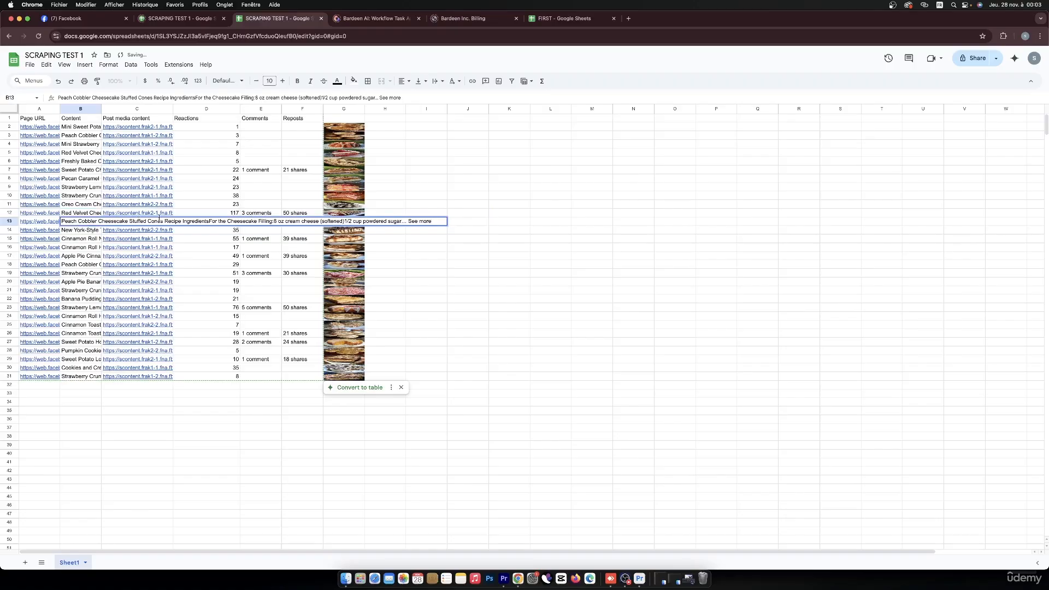
drag(164, 221, 414, 229)
key(BackSpace)
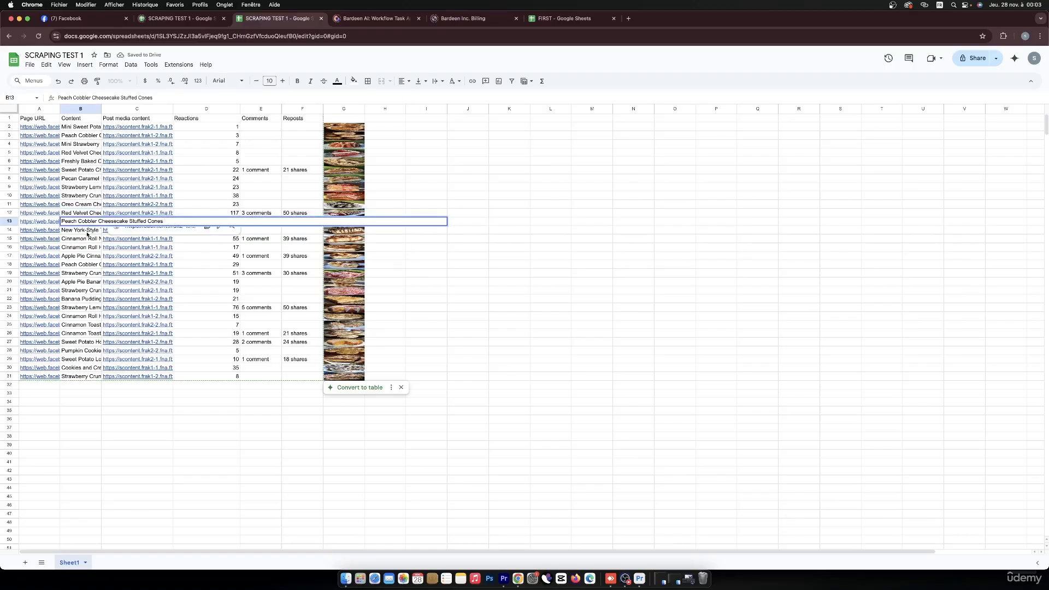
double_click(86, 231)
drag(145, 231, 169, 230)
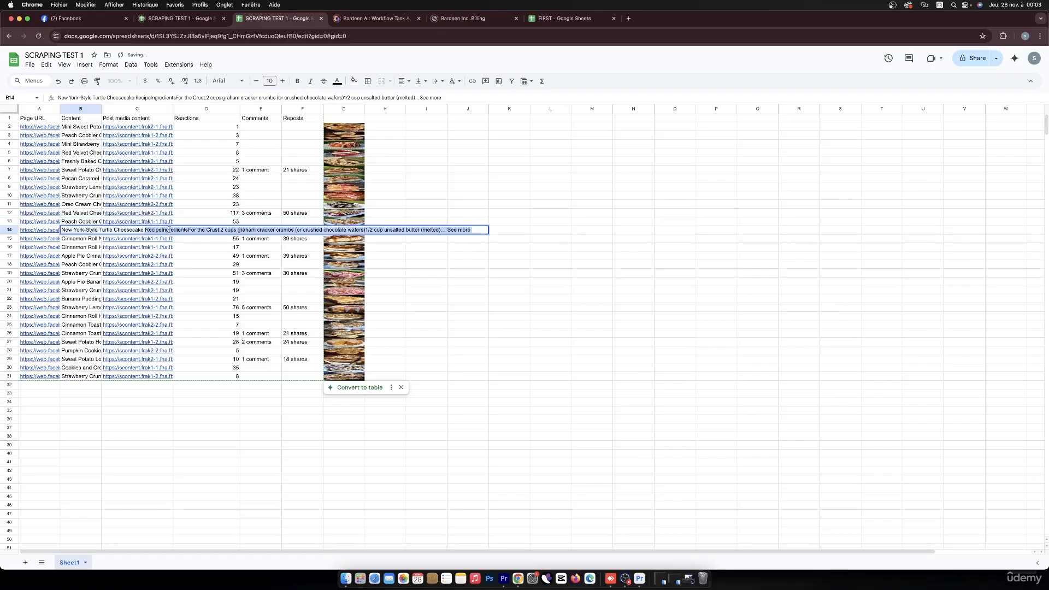
key(BackSpace)
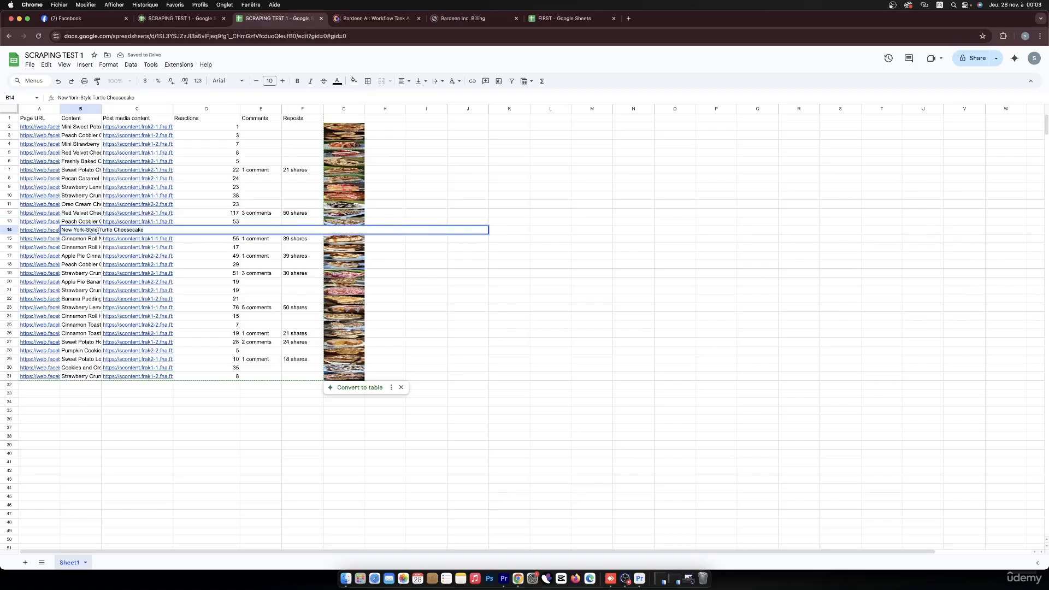
Step: Shorten B15 and B16 to the titles "Cinnamon Roll New York-Style Cheesecake" and "Cinnamon Roll Honeybun Cheesecake"
click(94, 241)
double_click(95, 241)
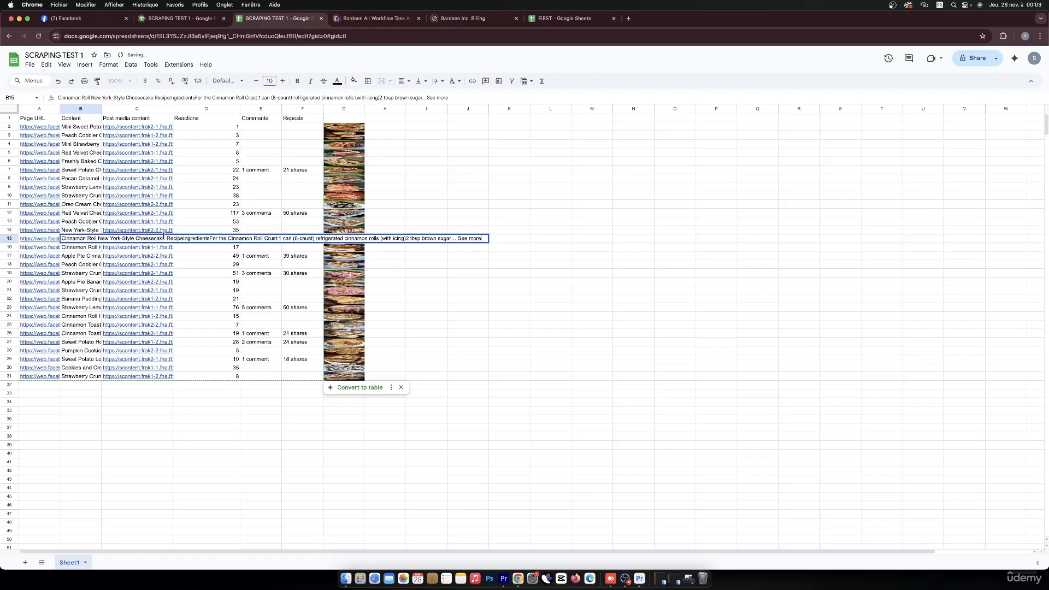
click(417, 239)
drag(166, 239, 496, 242)
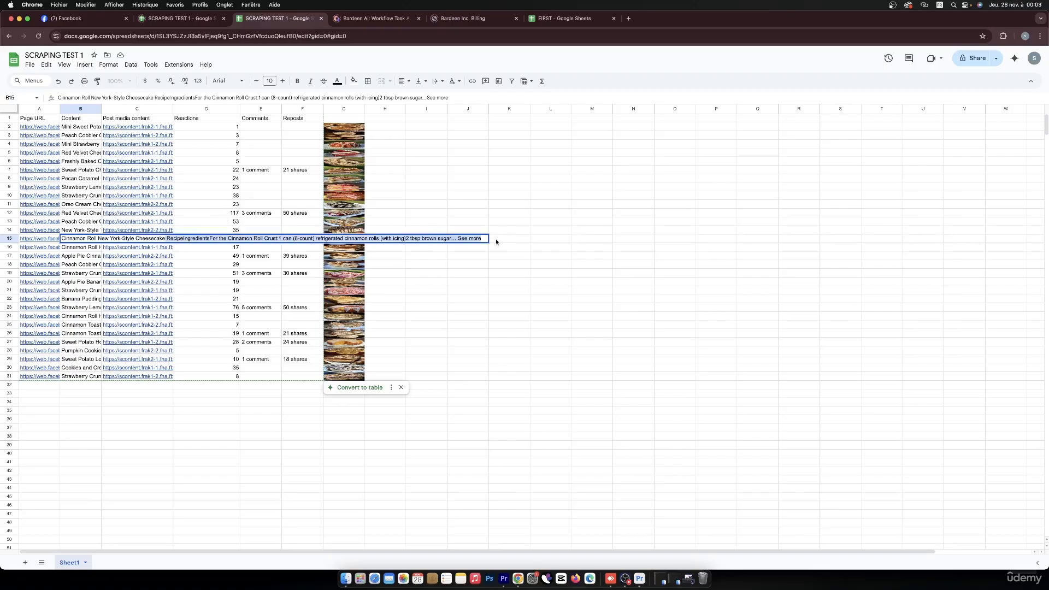
key(BackSpace)
triple_click(92, 247)
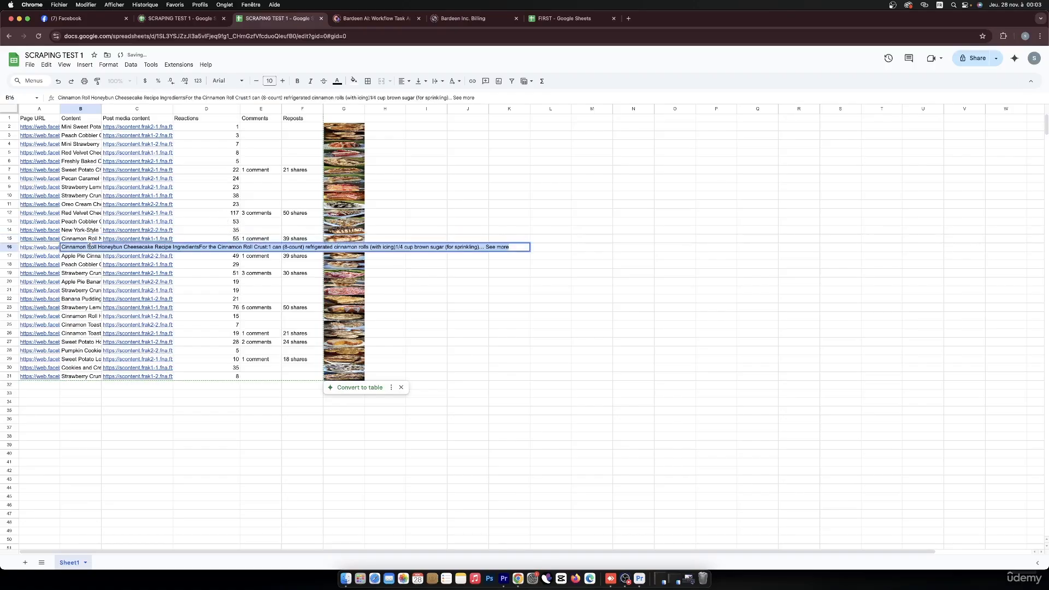
click(155, 247)
drag(156, 247, 518, 249)
key(BackSpace)
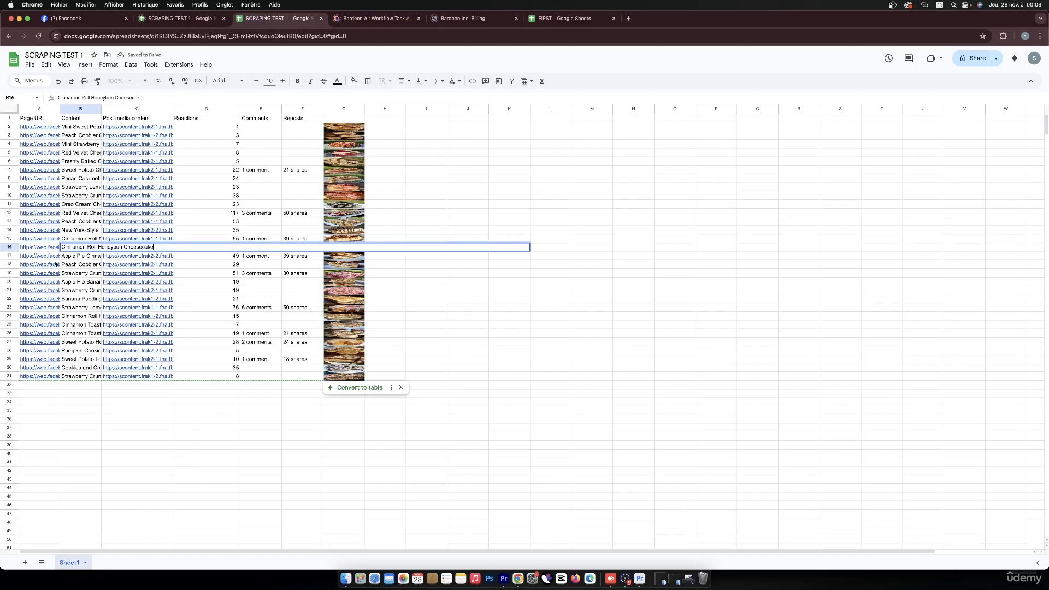
Step: Delete the recipe details in B17 and B18, keeping "Apple Pie Cinnamon Roll Cheesecake" and "Peach Cobbler Cinnamon Roll Cheesecake"
triple_click(90, 256)
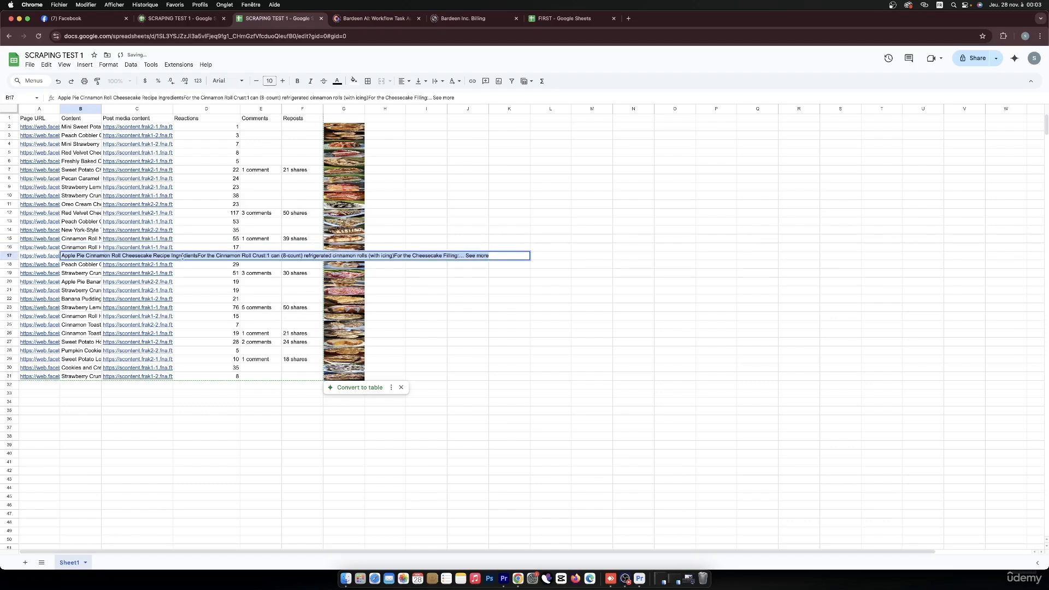
click(154, 256)
drag(153, 256, 491, 256)
key(BackSpace)
double_click(96, 265)
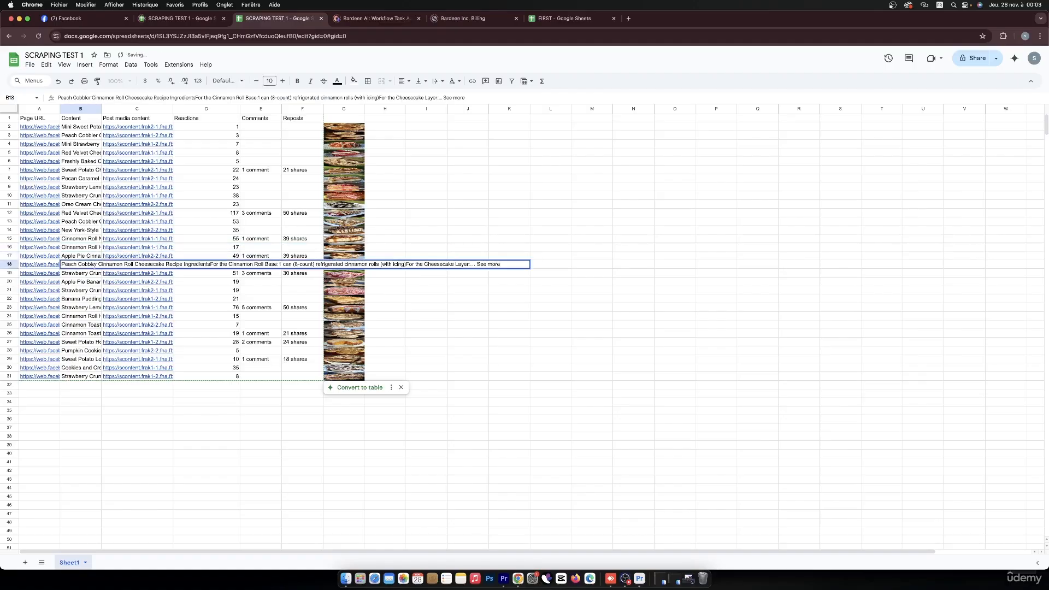
drag(164, 265, 408, 263)
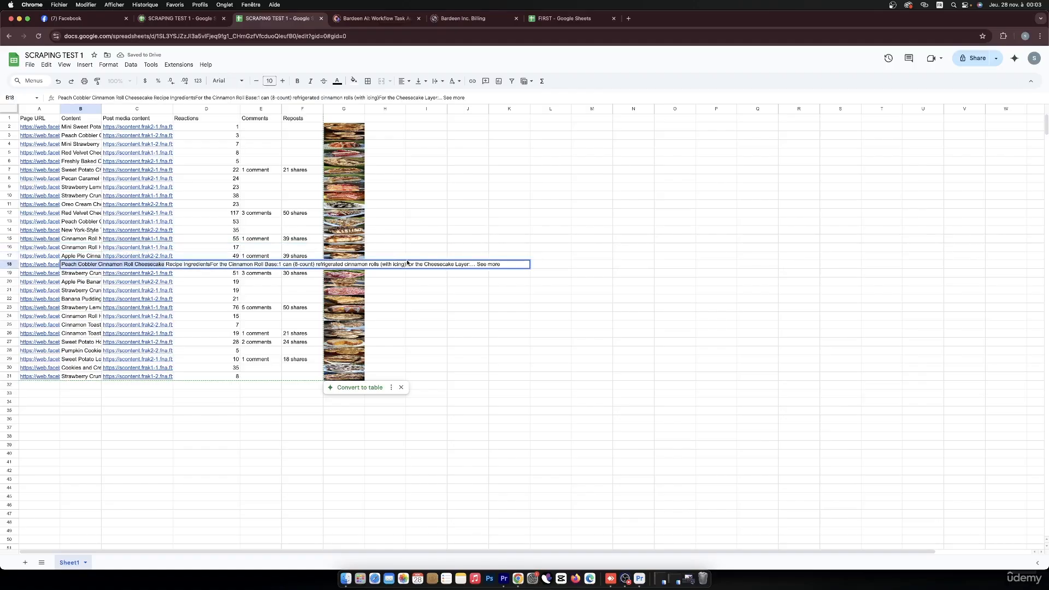
key(BackSpace)
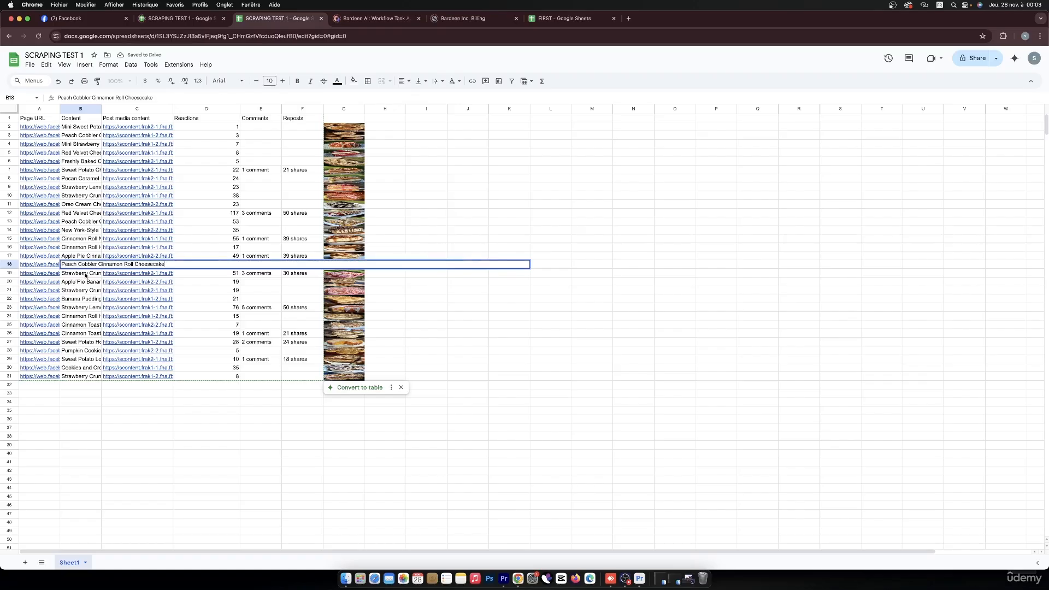
Step: Trim cell B19 to "Strawberry Crunch Cheesecake Bites" and cell B20 to "Apple Pie Banana Pudding"
double_click(112, 274)
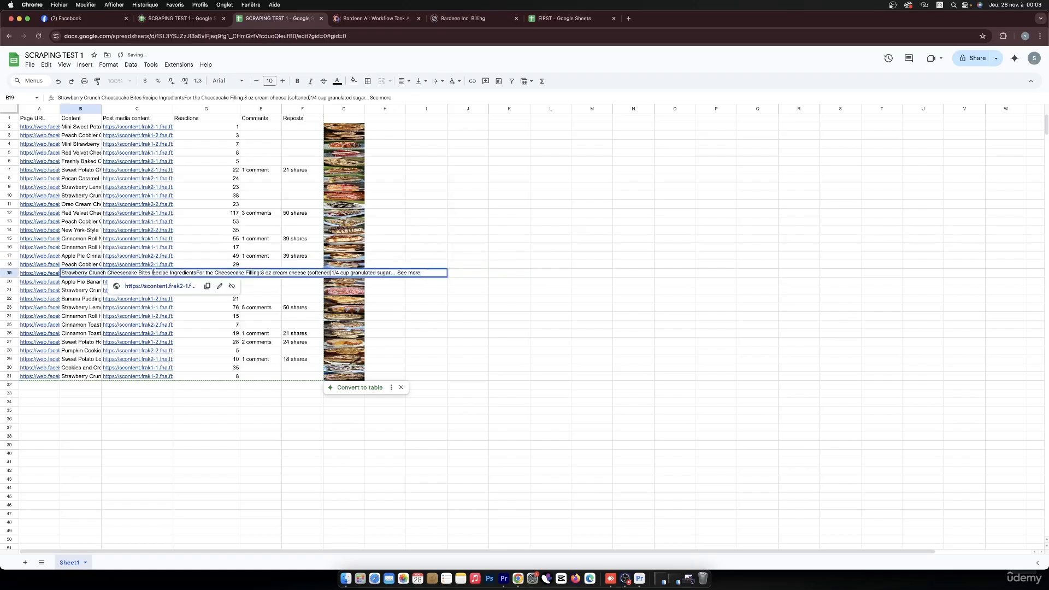
drag(153, 273, 426, 273)
key(BackSpace)
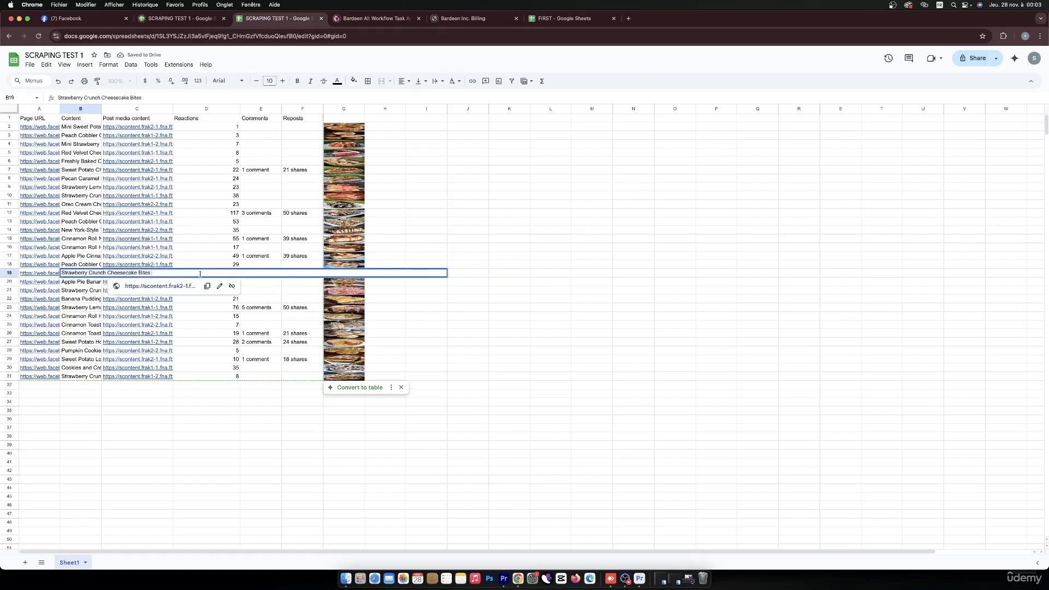
click(94, 284)
double_click(156, 283)
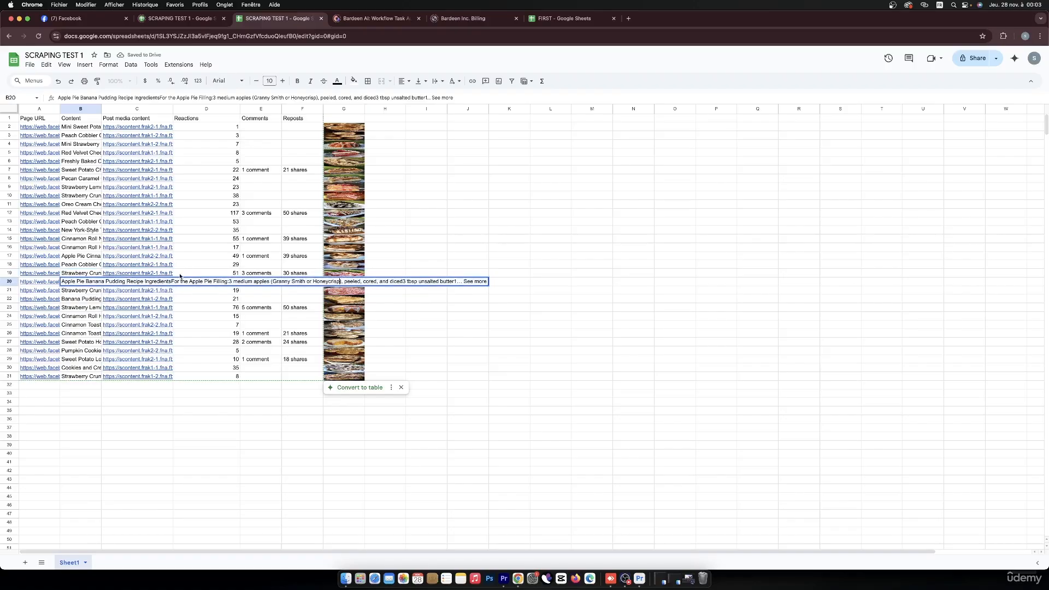
key(super+shift+Down)
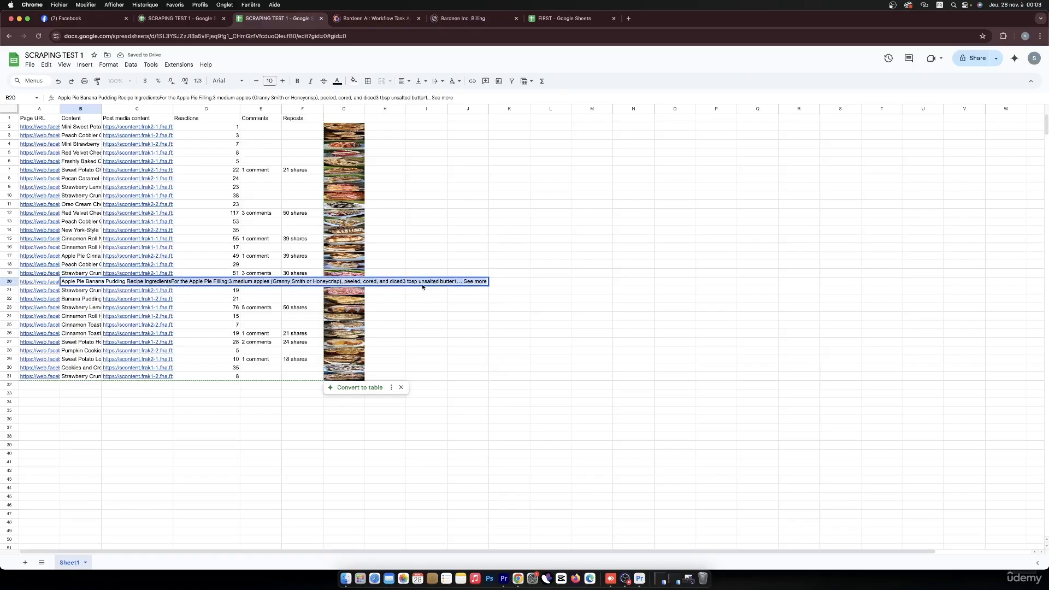
key(BackSpace)
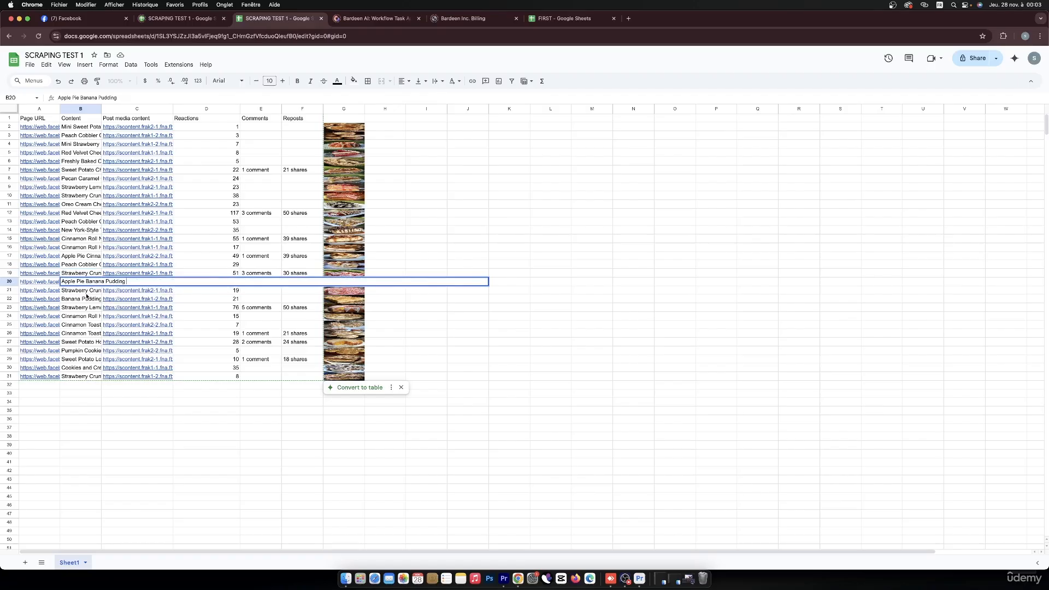
Step: Remove the recipe text from B21 and B22, leaving the titles "Strawberry Crunch Cookies" and "Banana Pudding Cheesecake Bars"
triple_click(91, 292)
drag(127, 290, 714, 291)
key(BackSpace)
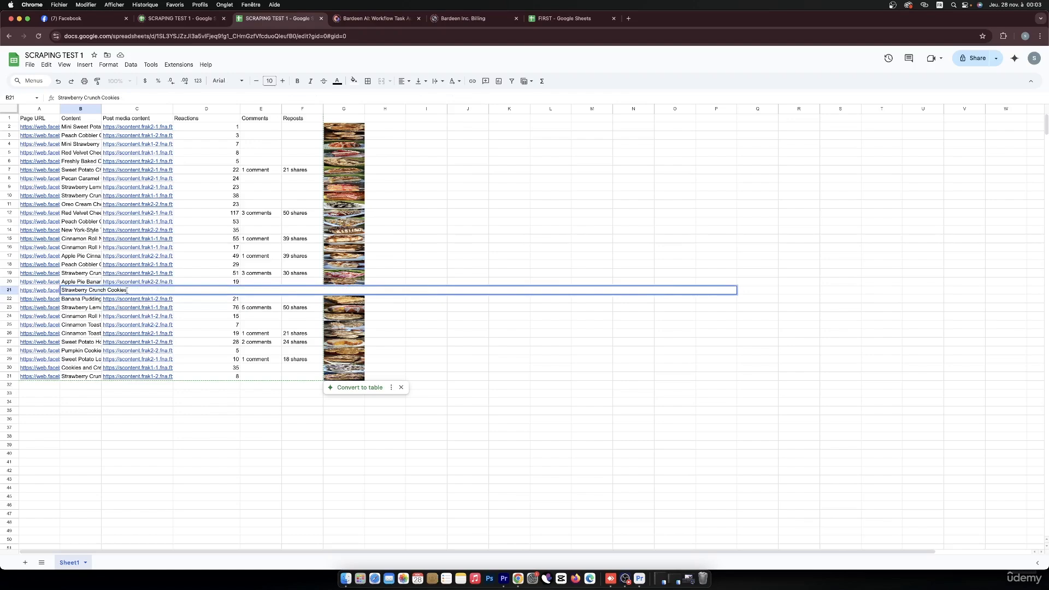
double_click(89, 299)
drag(148, 299, 520, 300)
key(BackSpace)
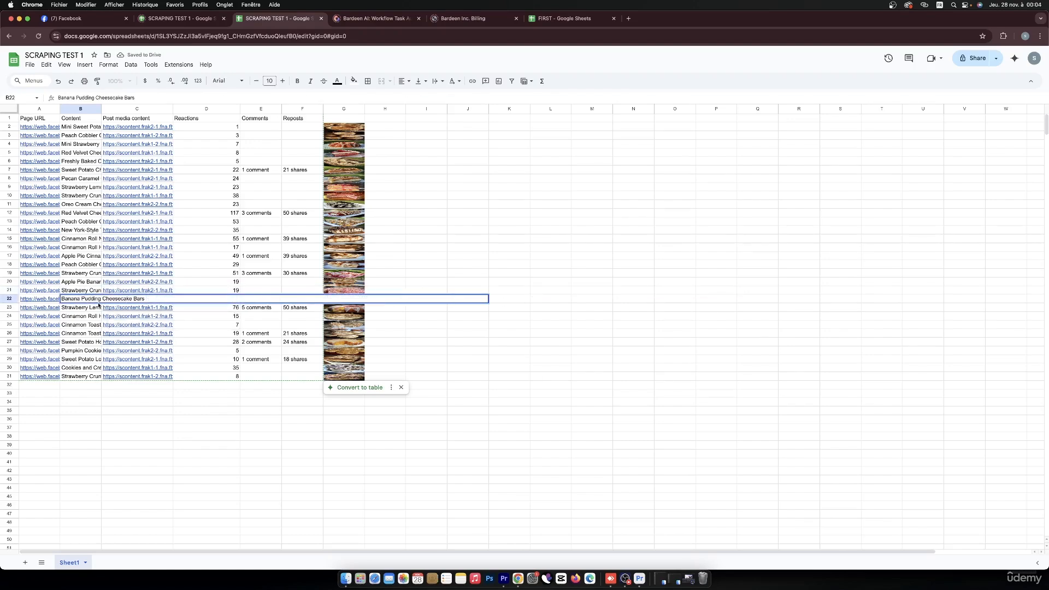
double_click(98, 308)
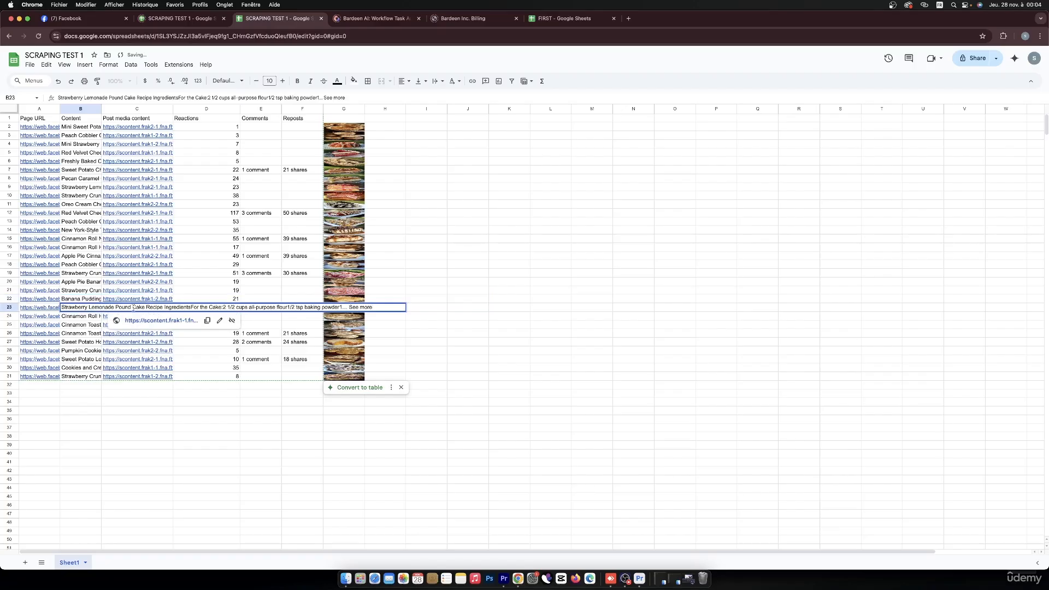
drag(145, 307, 377, 302)
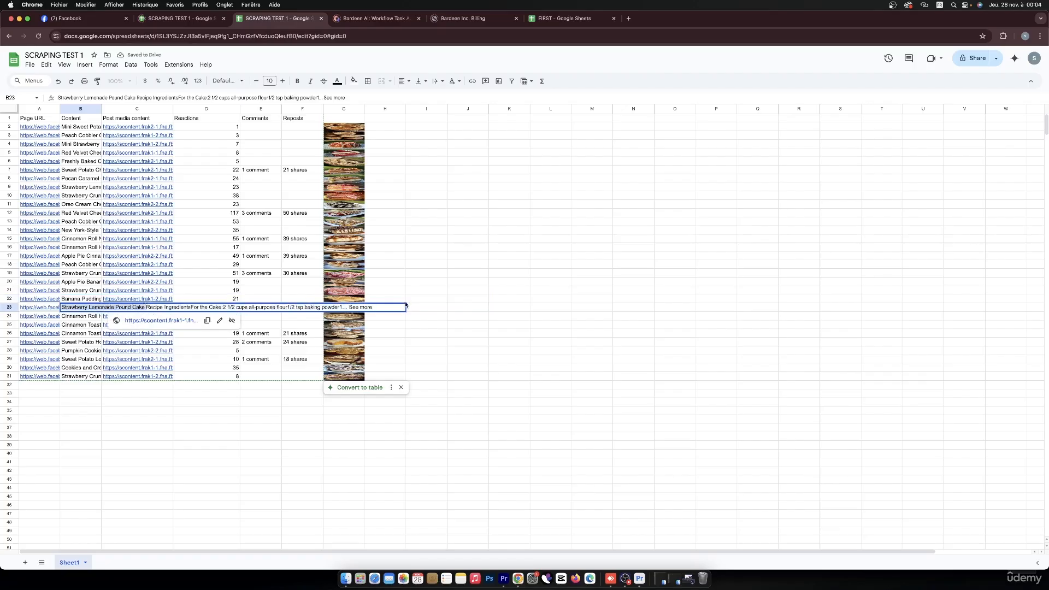
key(BackSpace)
click(109, 307)
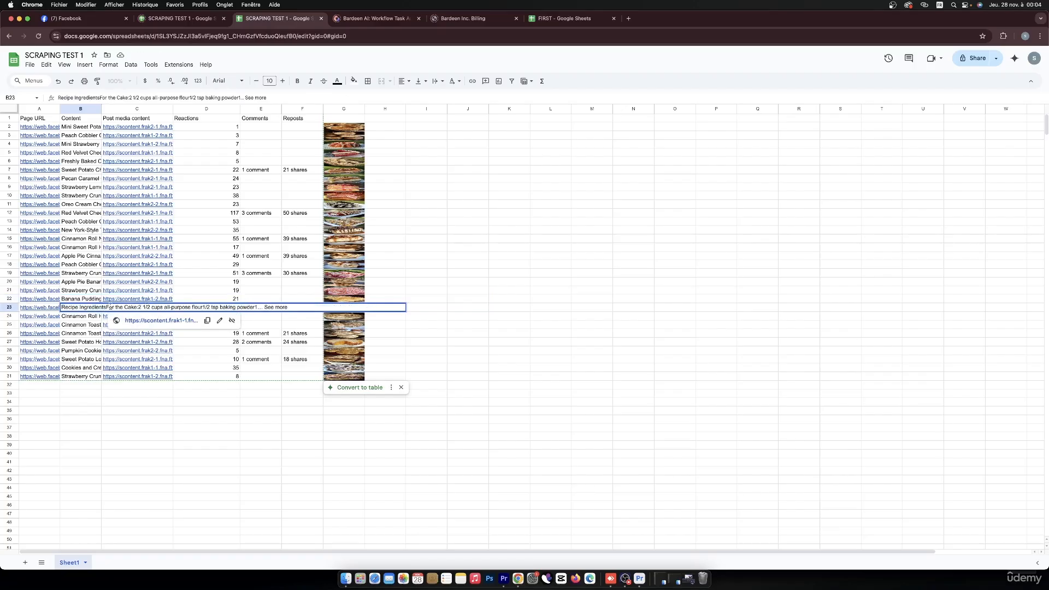
key(super+z)
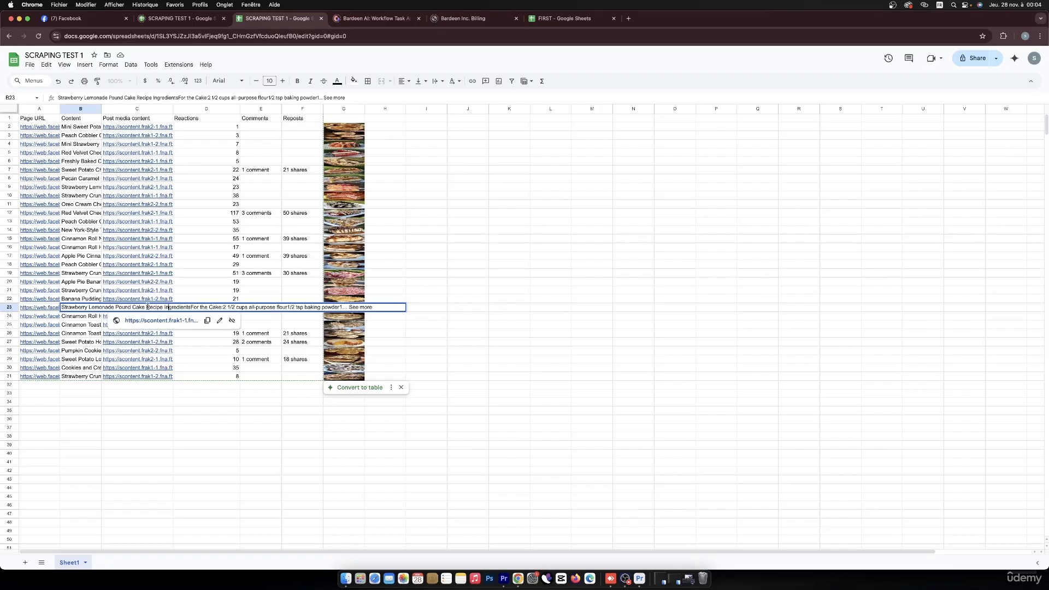
Step: Shorten B23 to "Strawberry Lemonade Pound Cake" and B24 to "Cinnamon Roll Honeybun Cheesecake"
drag(148, 308, 392, 307)
key(BackSpace)
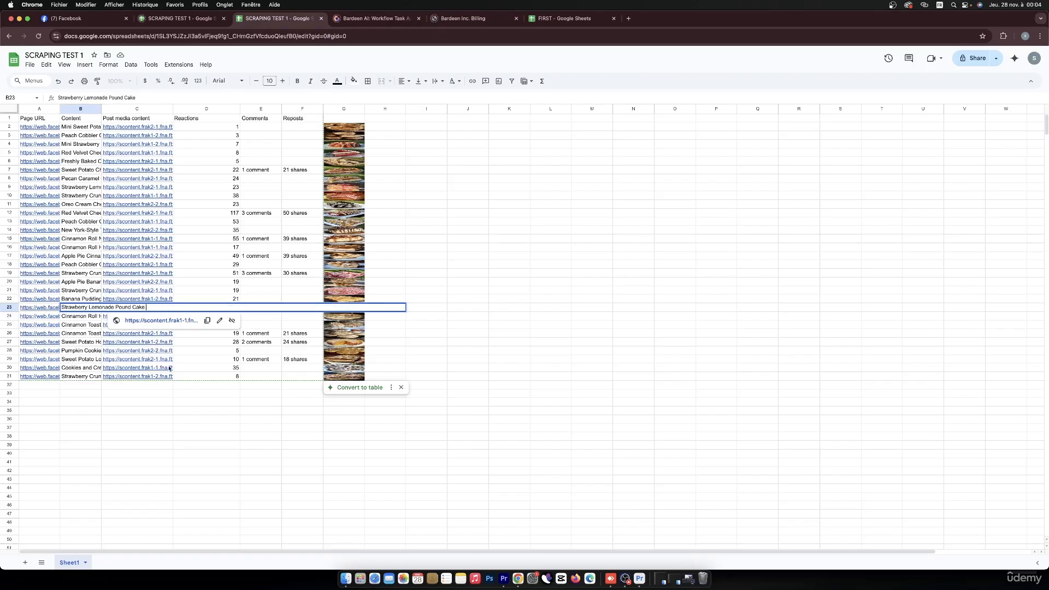
click(93, 317)
click(128, 315)
click(90, 319)
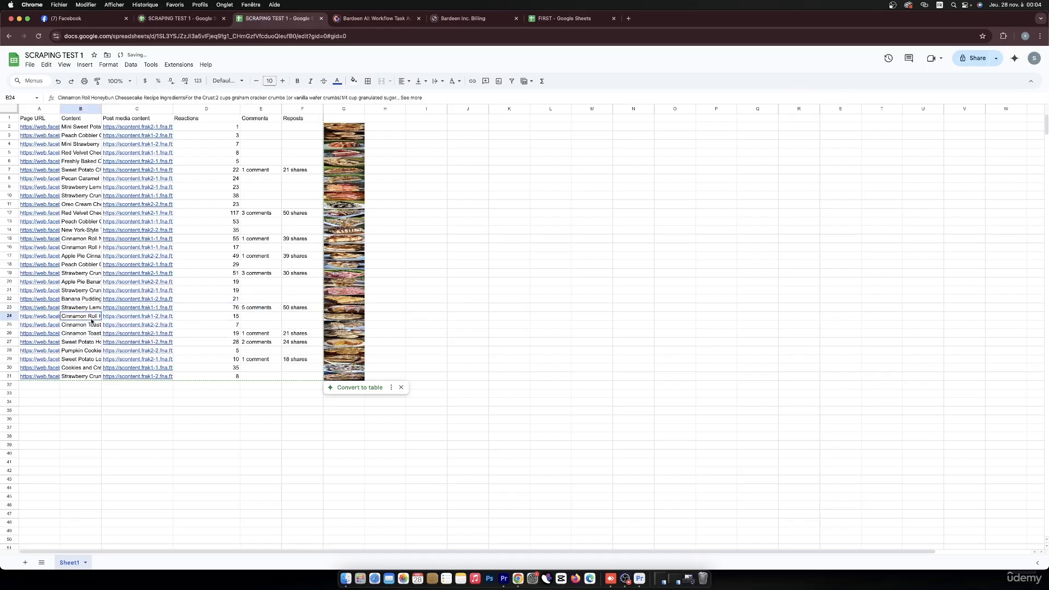
double_click(89, 321)
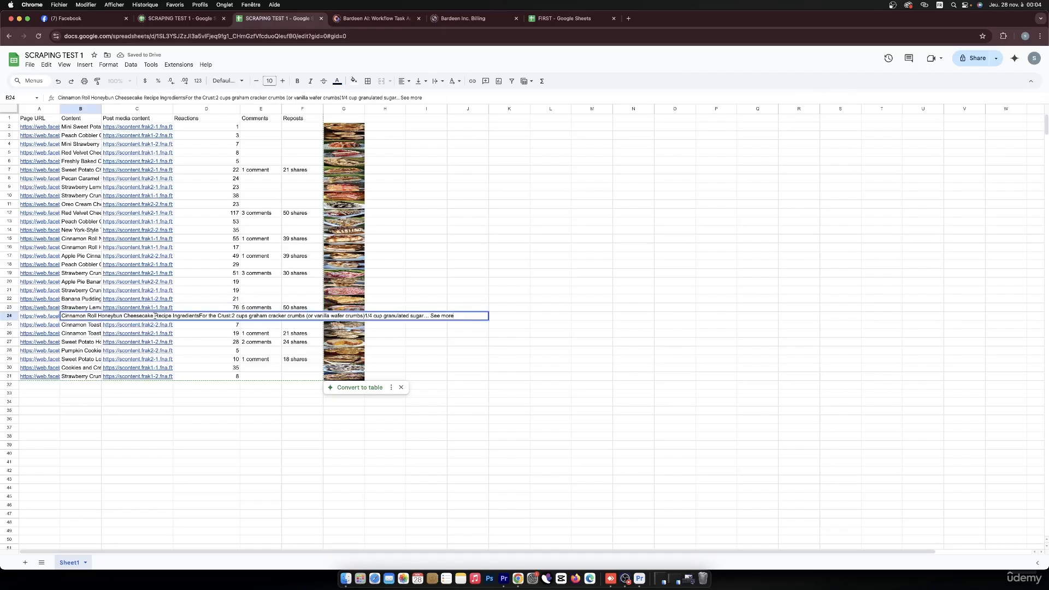
drag(155, 316, 247, 323)
key(BackSpace)
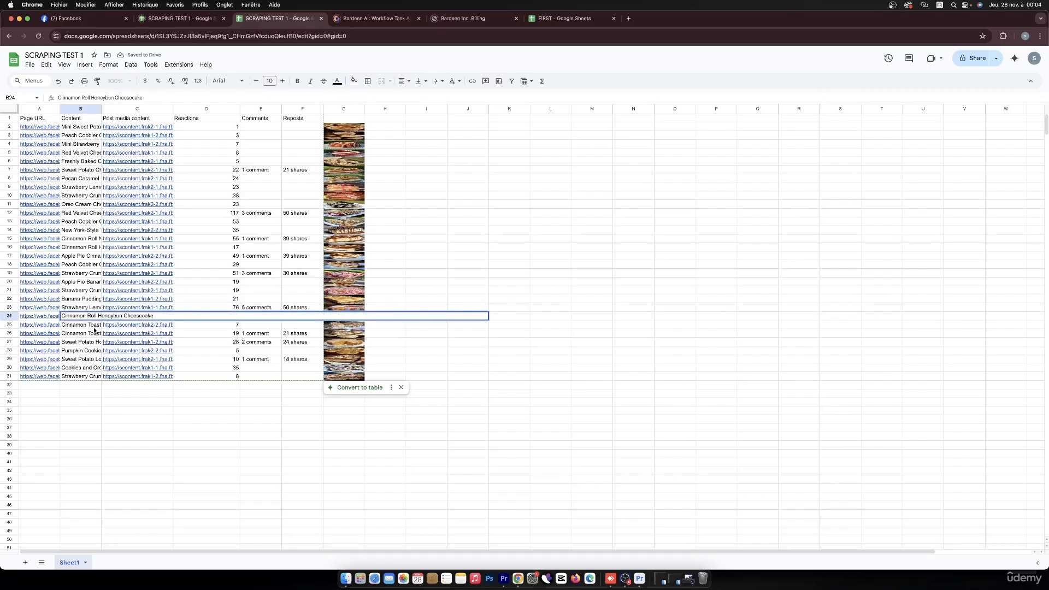
Step: Delete the recipe details in B25 and B26, keeping "Cinnamon Toast Crunch Cheesecake Pops" and "Cinnamon Toast Crunch Pound Cake Cookies"
double_click(94, 328)
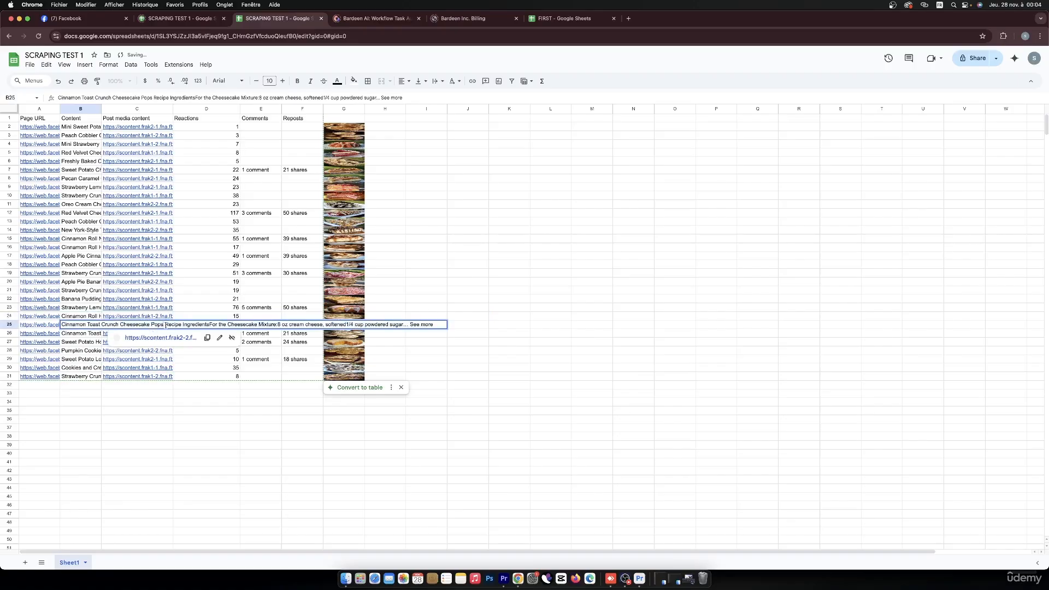
drag(164, 325, 253, 326)
key(BackSpace)
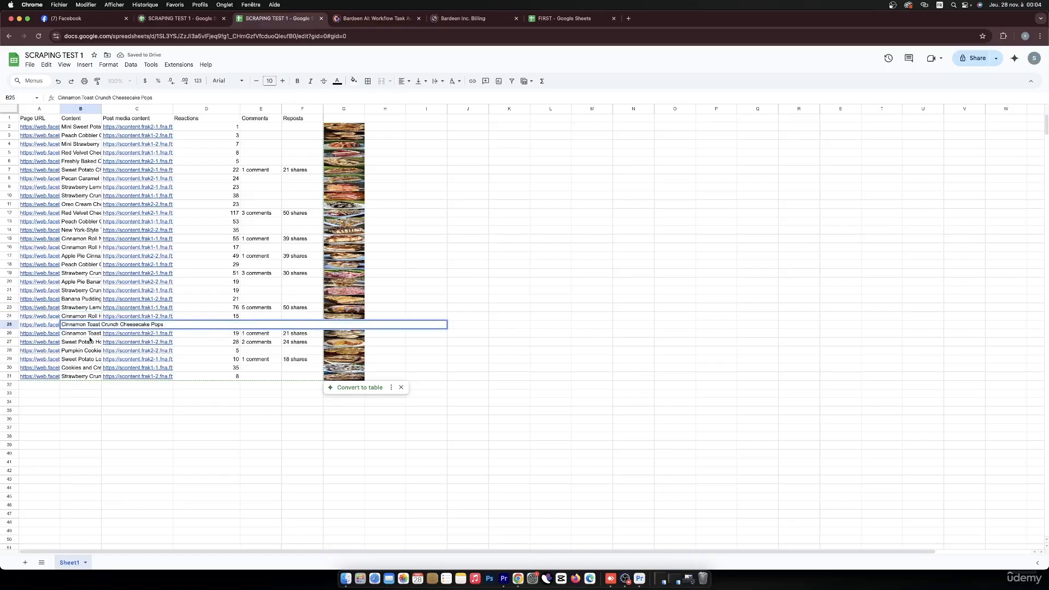
double_click(113, 332)
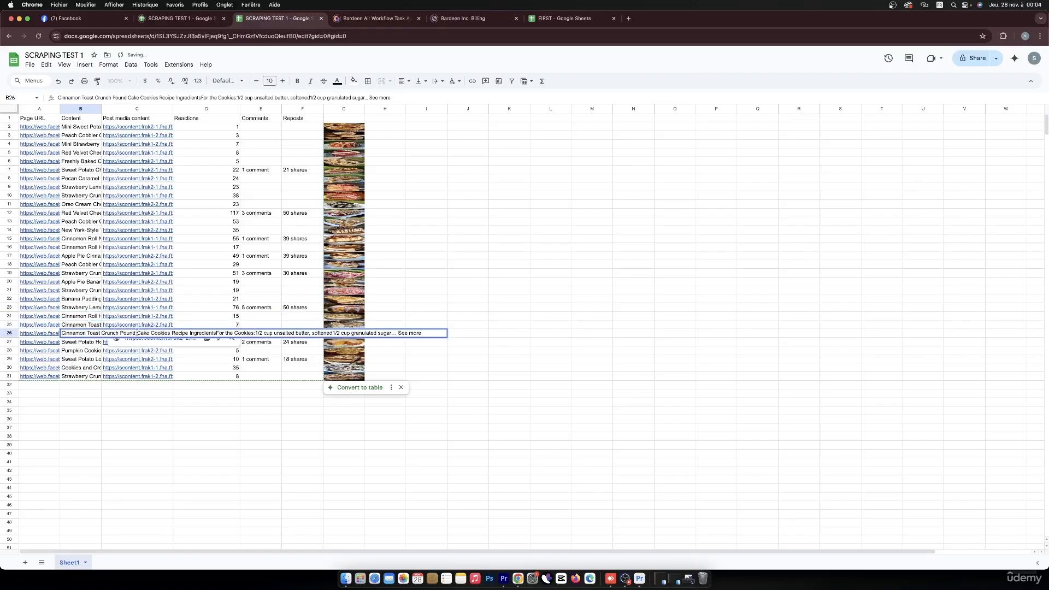
drag(172, 332, 421, 332)
key(BackSpace)
Step: Trim cell B27 to "Sweet Potato Honeybun Cake" and cell B28 to "Pumpkin Cookies with Caramel Sauce"
click(87, 344)
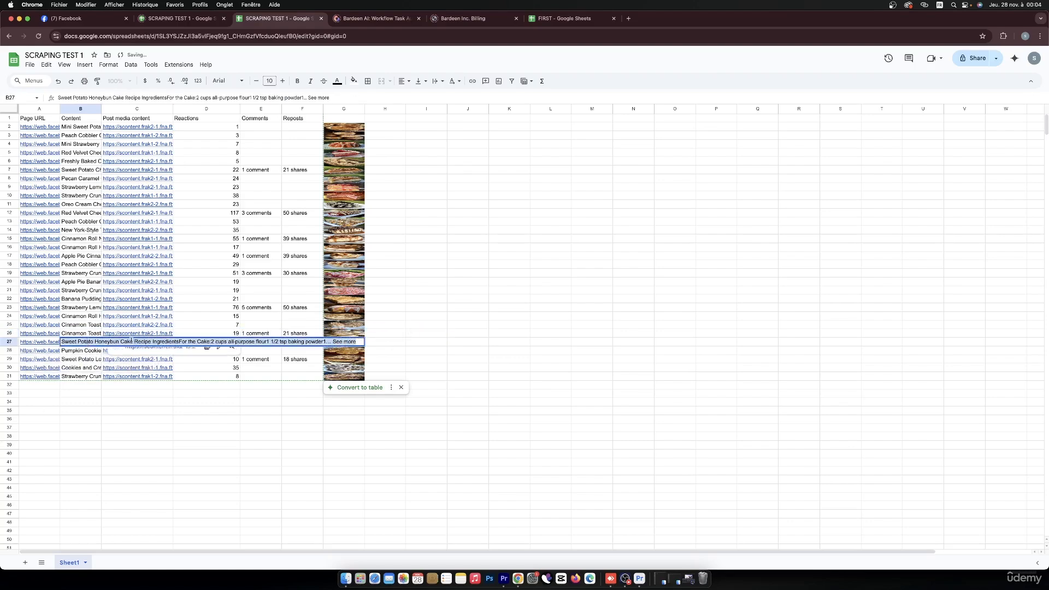
click(134, 340)
drag(134, 339, 186, 337)
shift+click(324, 339)
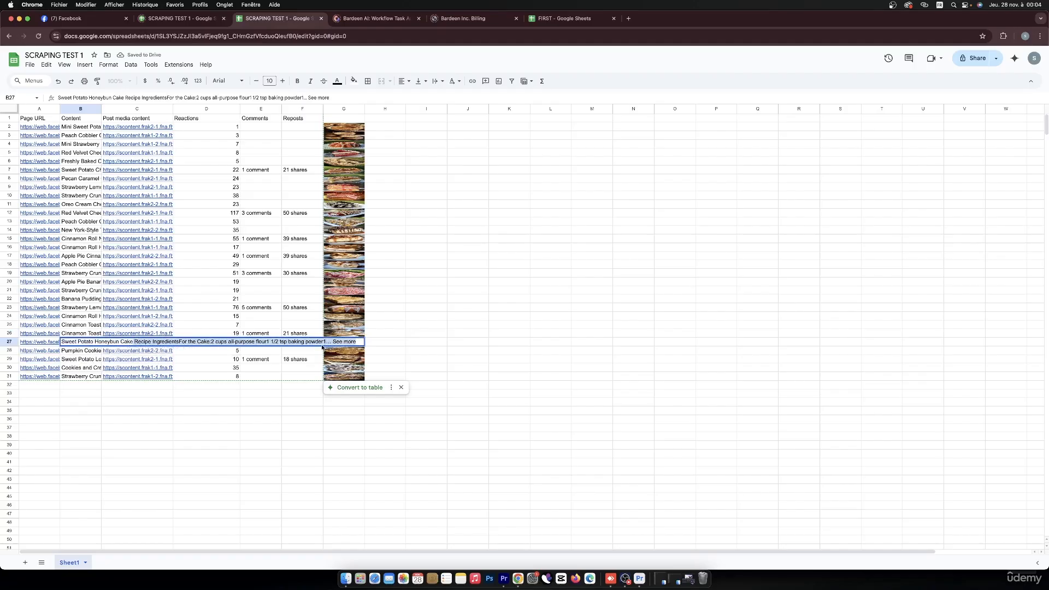
key(BackSpace)
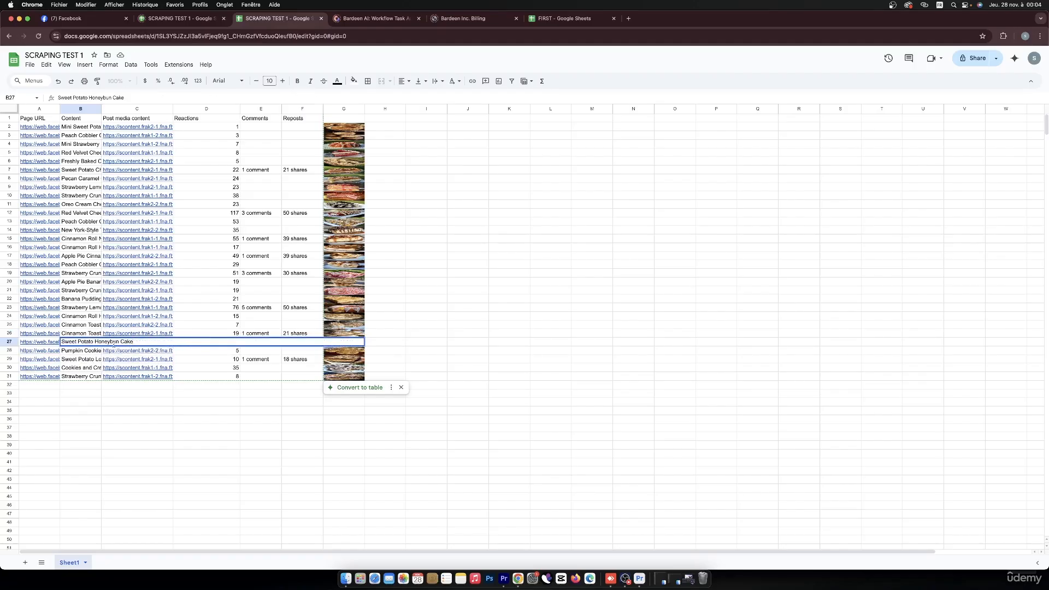
click(98, 352)
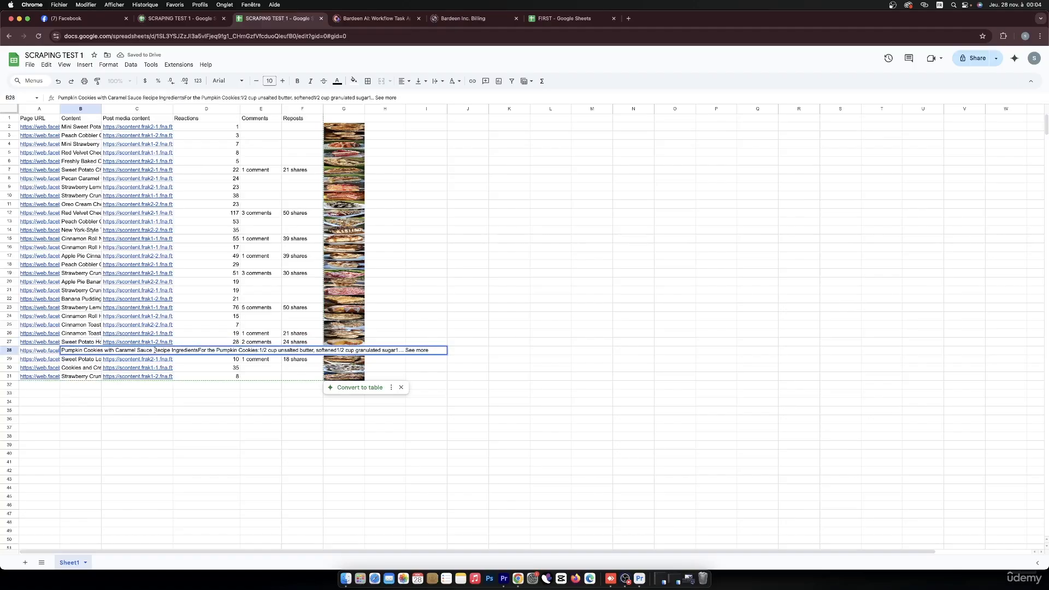
drag(155, 351, 430, 350)
key(BackSpace)
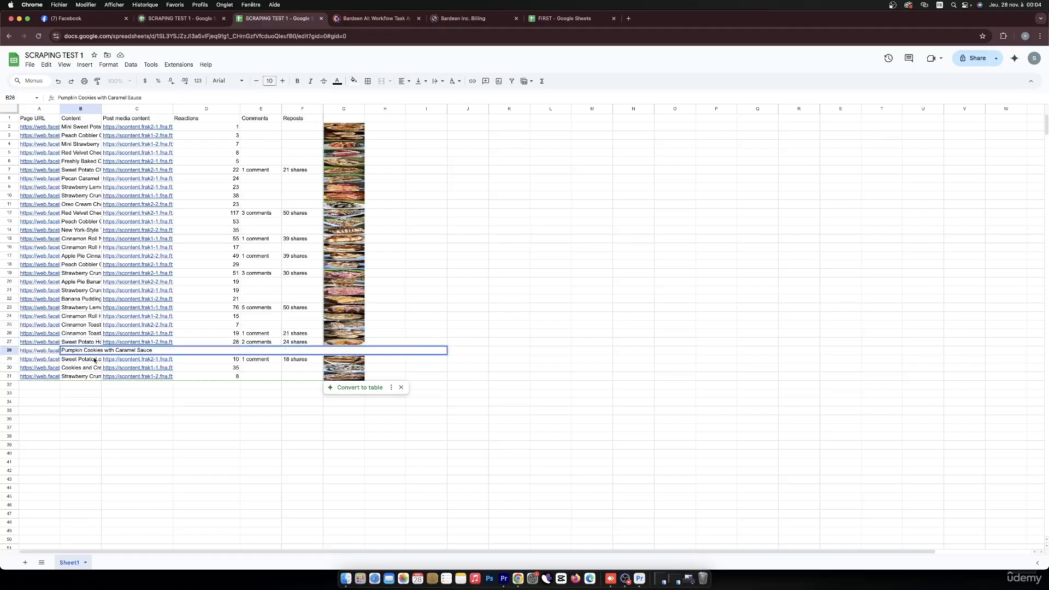
Step: Cut B29 and B30 down to the titles "Sweet Potato Loaf with Browned Butter Glaze" and "Cookies and Cream Cinnamon Rolls"
click(95, 359)
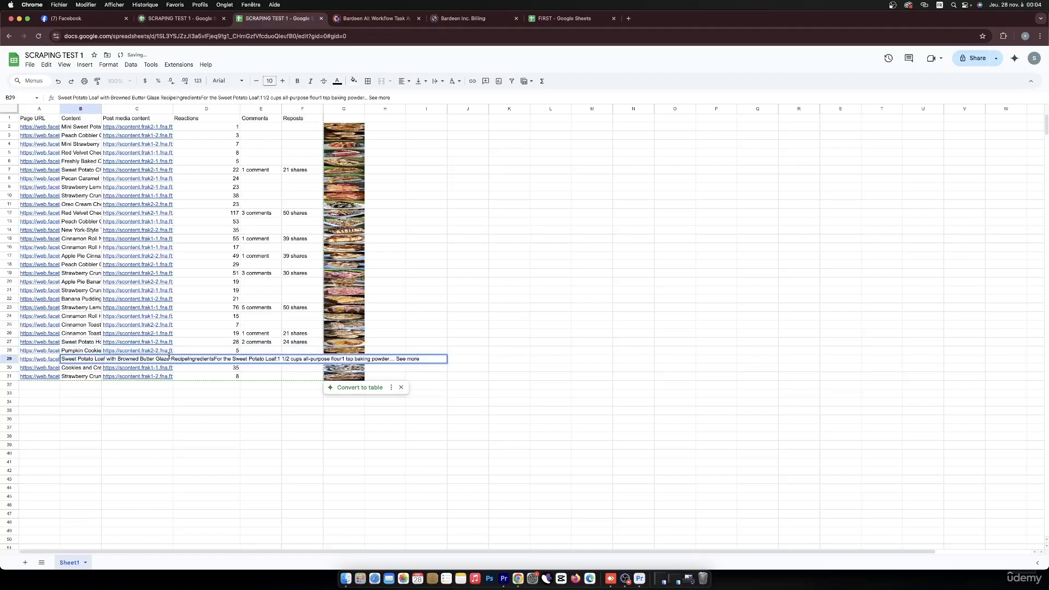
drag(169, 355, 379, 366)
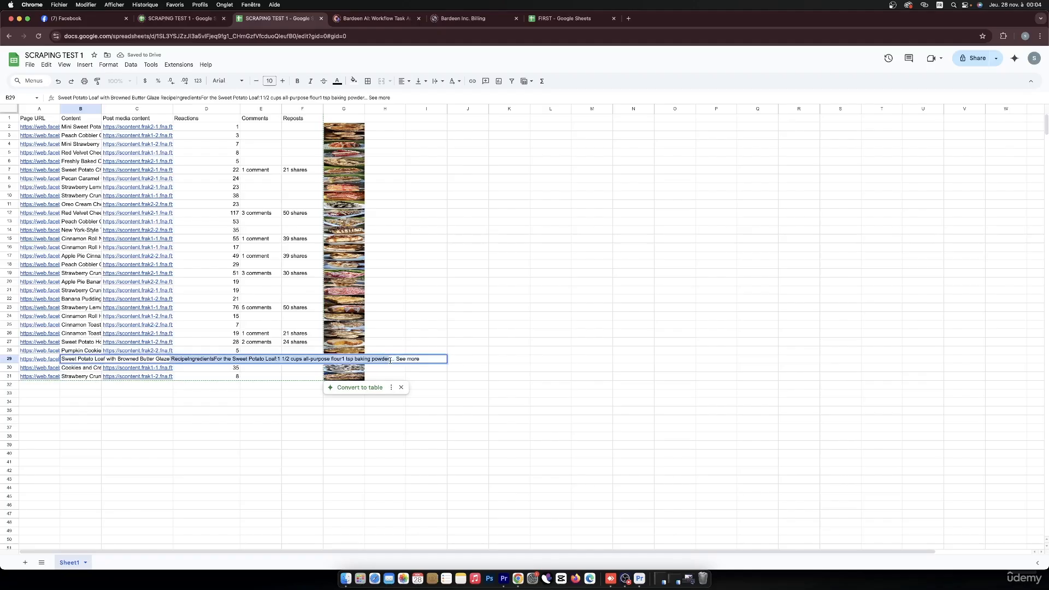
key(BackSpace)
triple_click(99, 368)
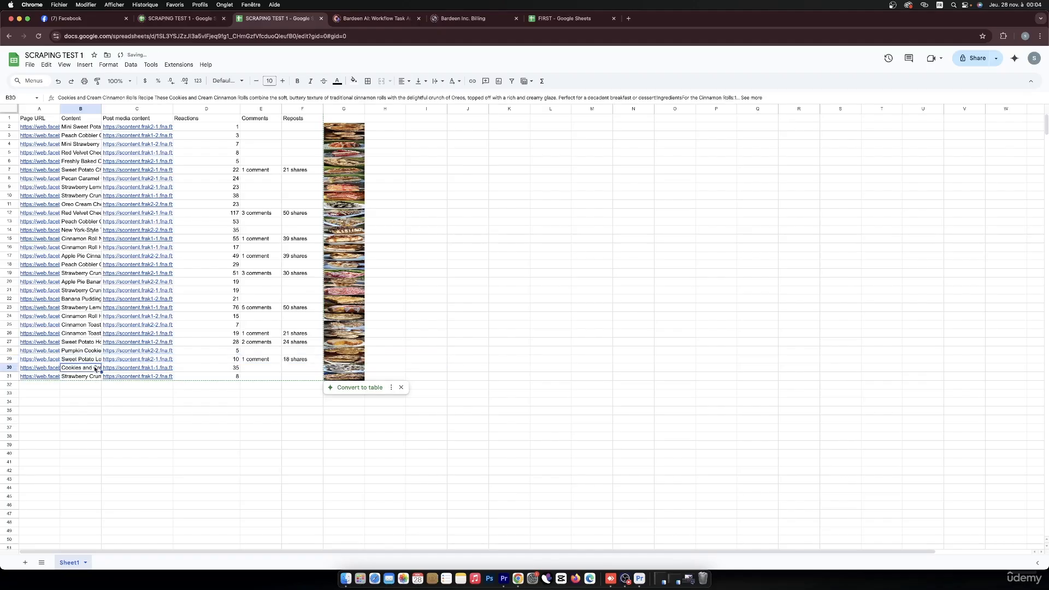
click(196, 369)
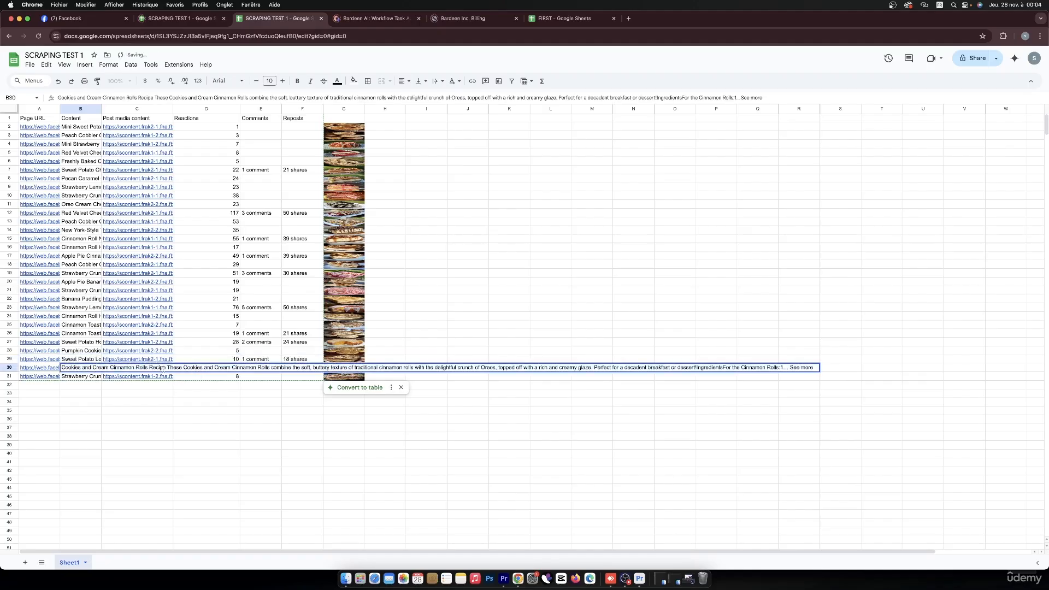
drag(149, 368, 557, 366)
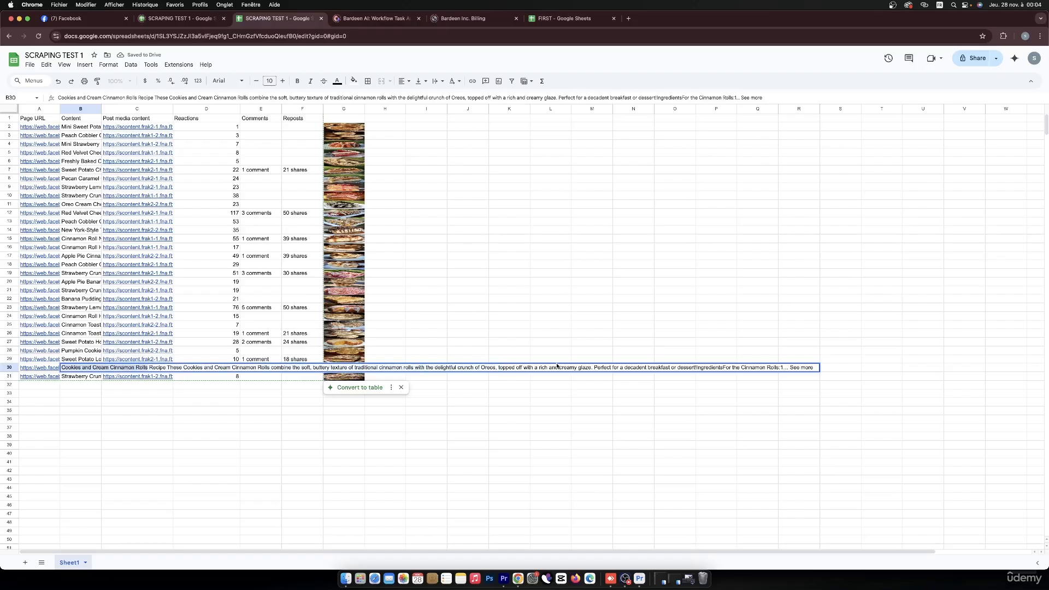
drag(797, 368, 815, 368)
key(BackSpace)
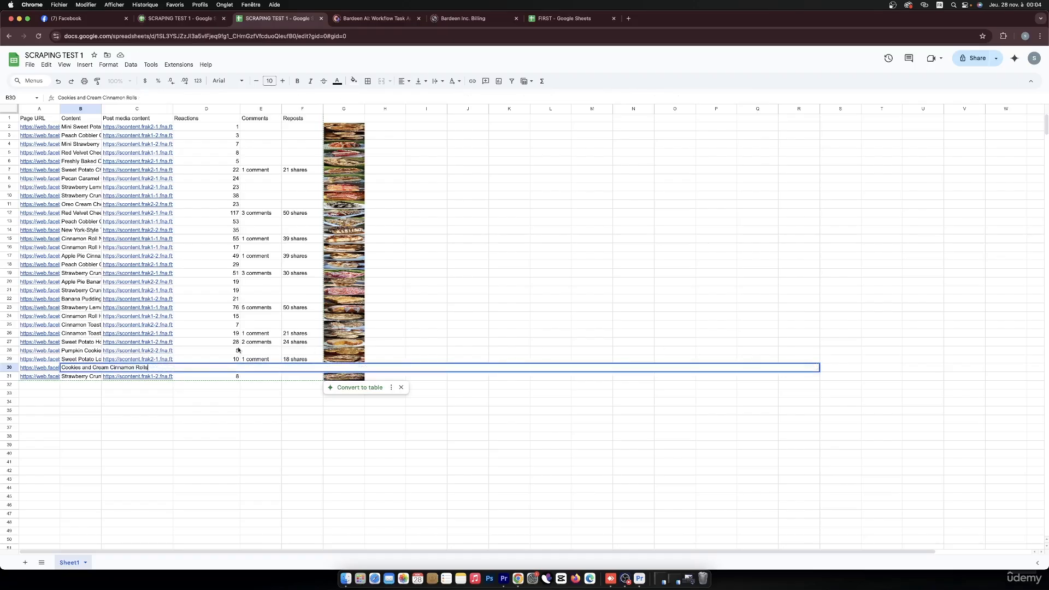
Step: Remove the description and ingredients text from cell B31, leaving only "Strawberry Crumble Cookies"
triple_click(97, 376)
click(131, 376)
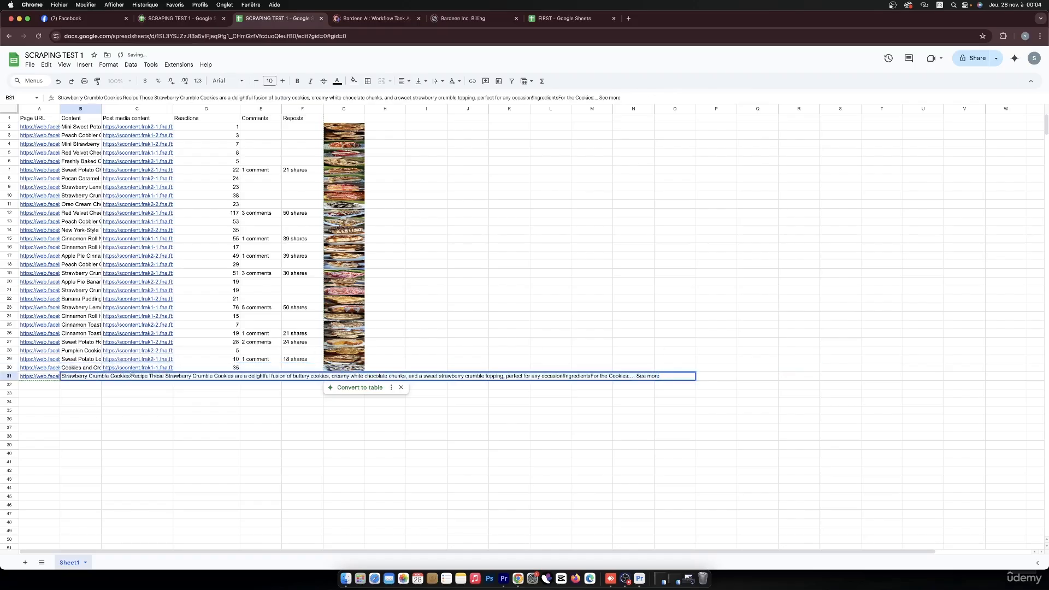
drag(131, 376, 187, 374)
drag(591, 355, 671, 377)
key(BackSpace)
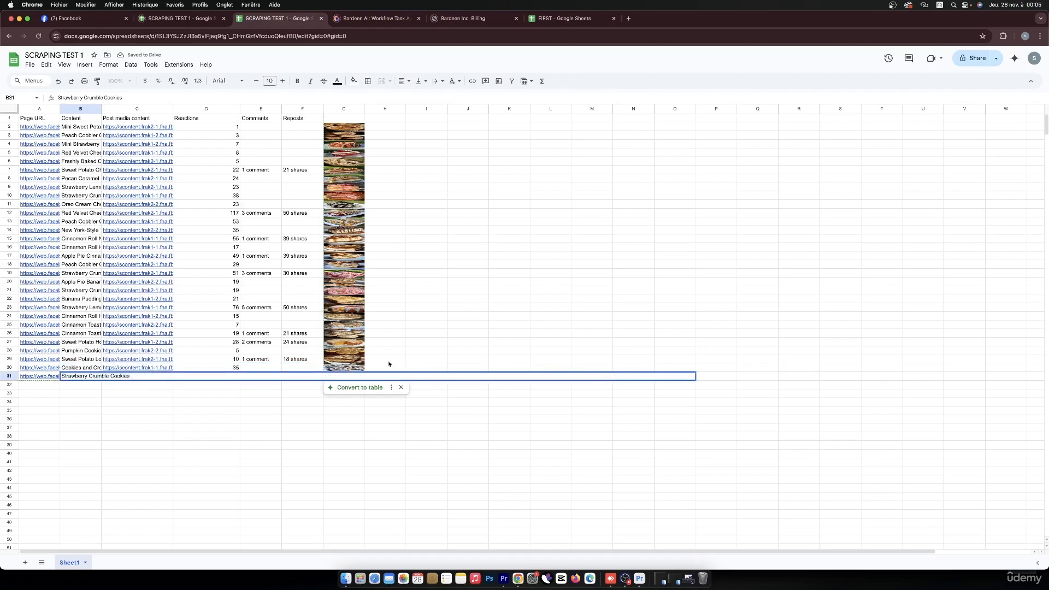
click(199, 415)
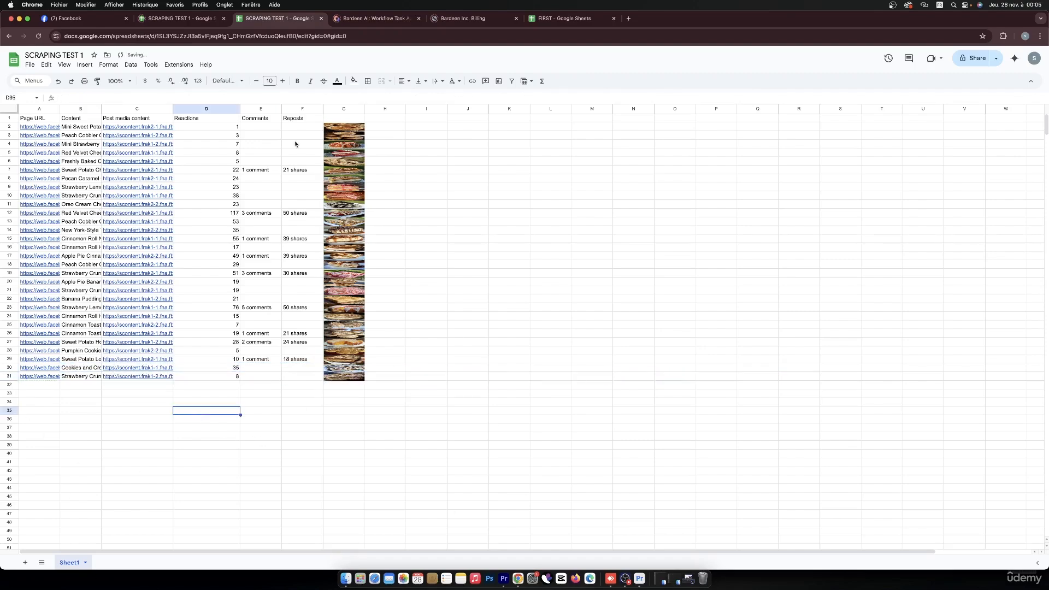
Step: Download the SCRAPING TEST 1 spreadsheet as a Microsoft Excel (.xlsx) file
click(29, 65)
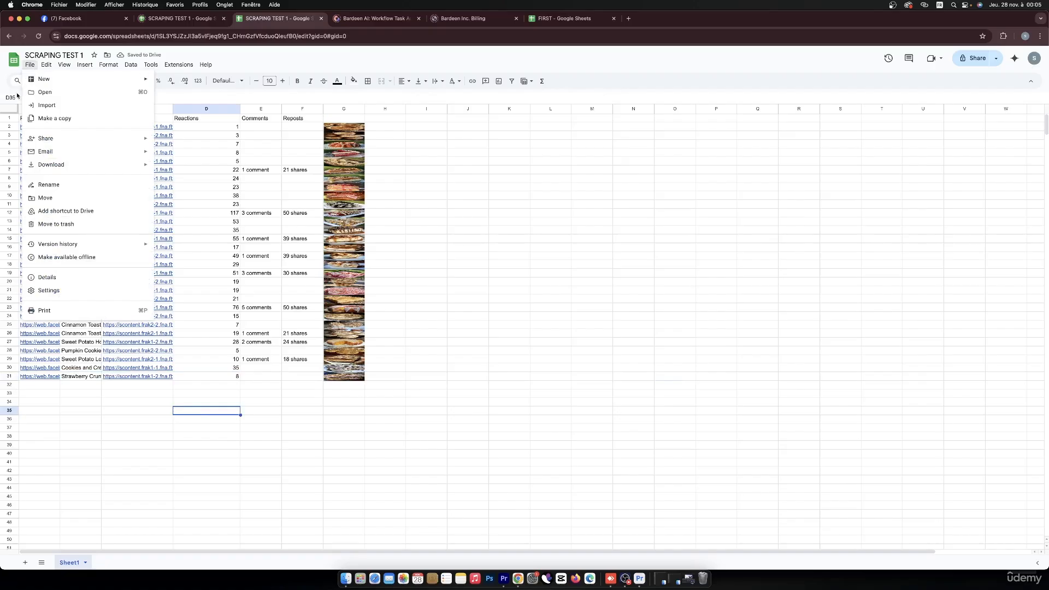
mouse_move(60, 166)
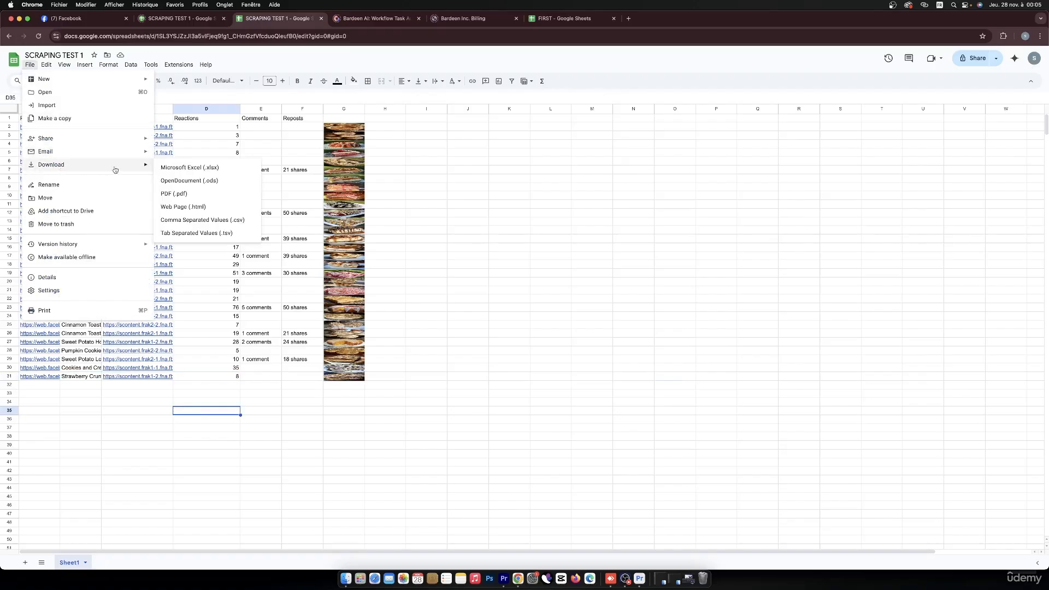
click(207, 170)
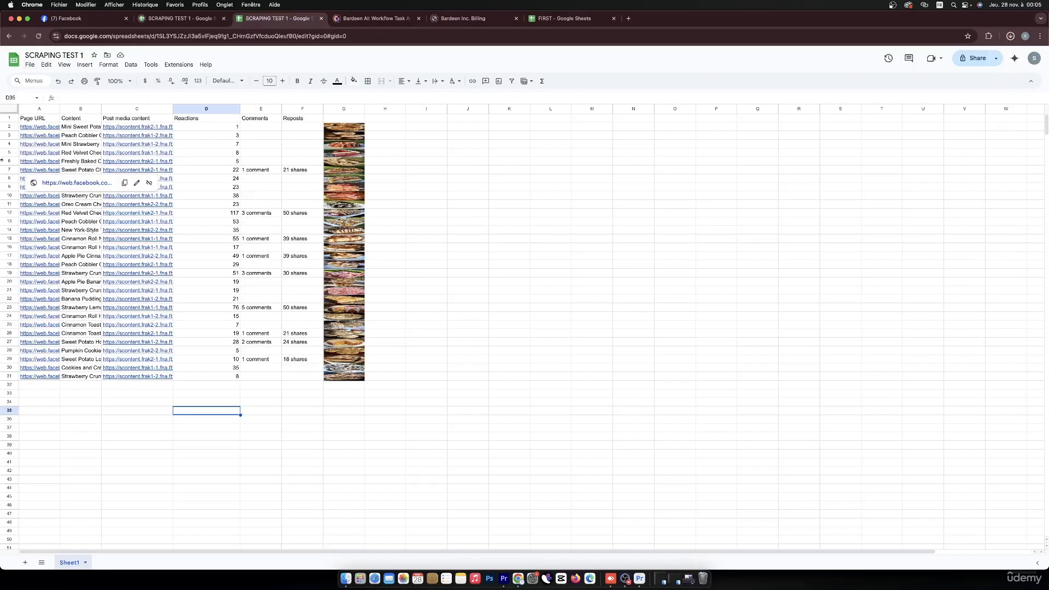
Step: Switch to the work Chrome profile and bring up the Canva design with the "Lunch Recipes Idea" title
click(1025, 36)
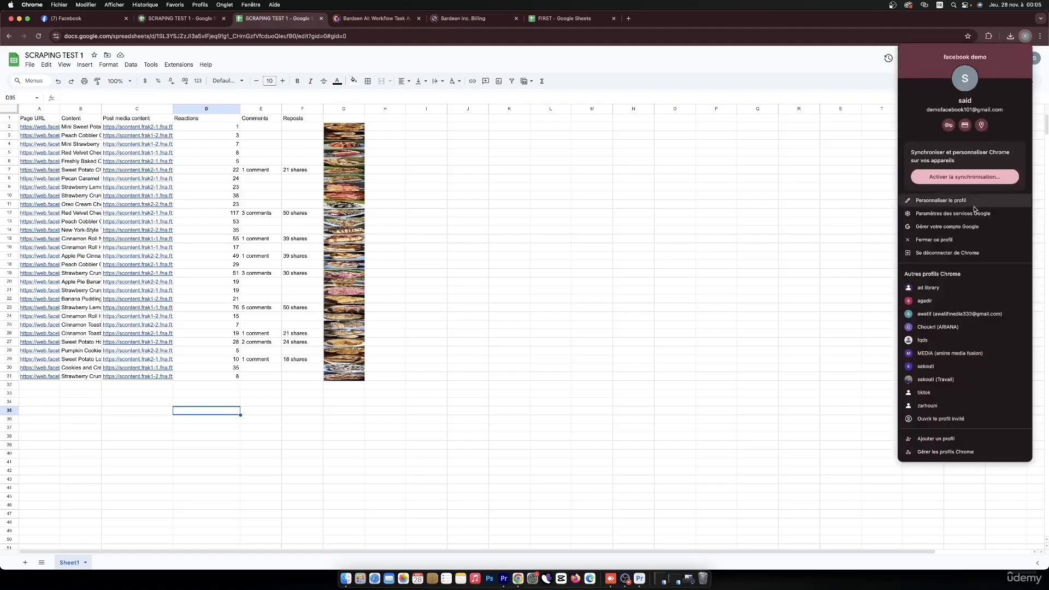
click(952, 380)
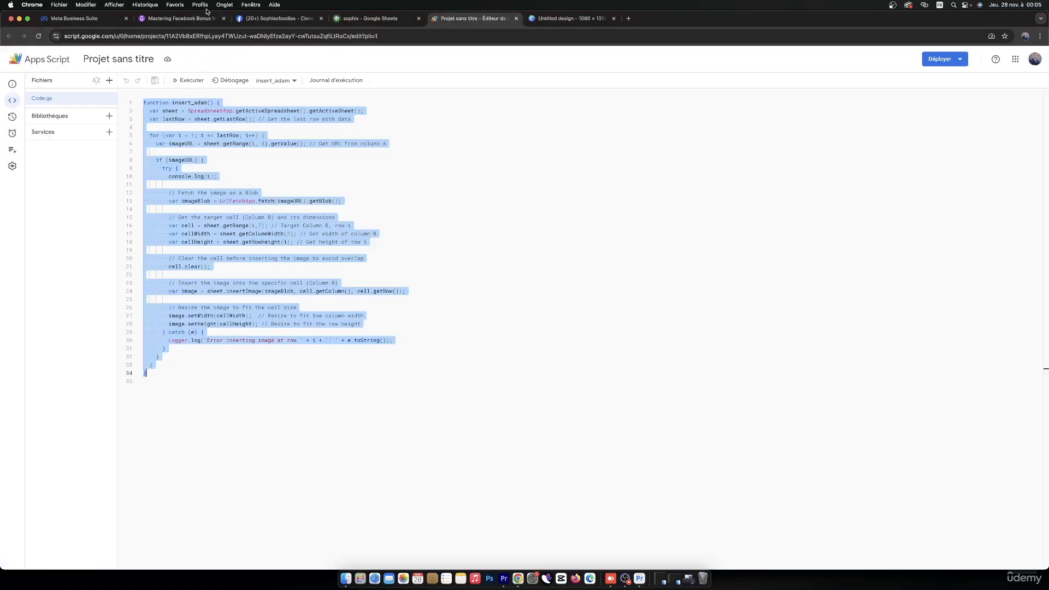
click(572, 18)
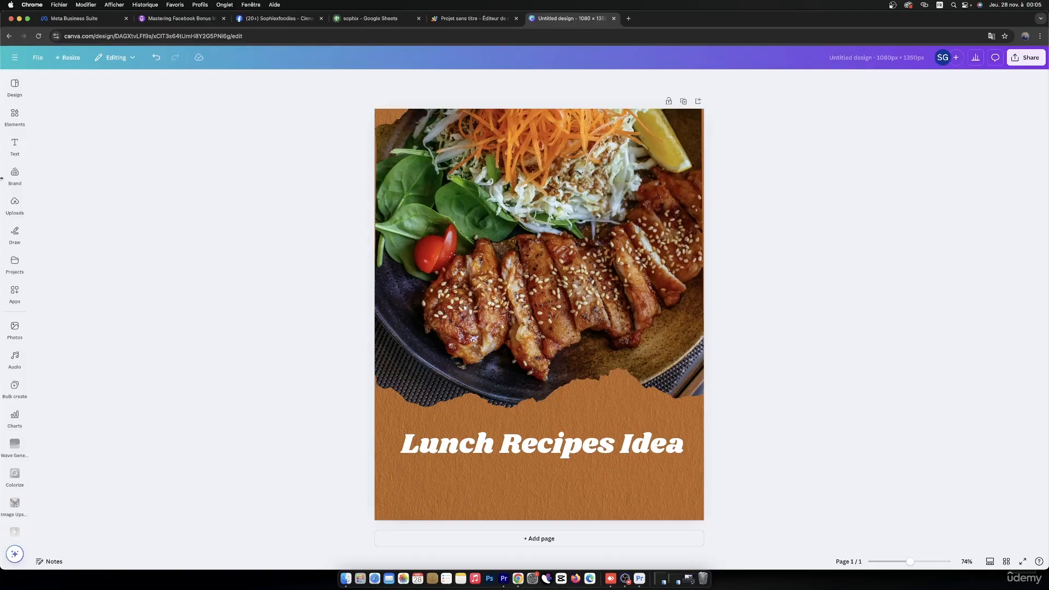
Step: Apply the Outline effect to the "Lunch Recipes Idea" title and set its outline colour to black
click(500, 454)
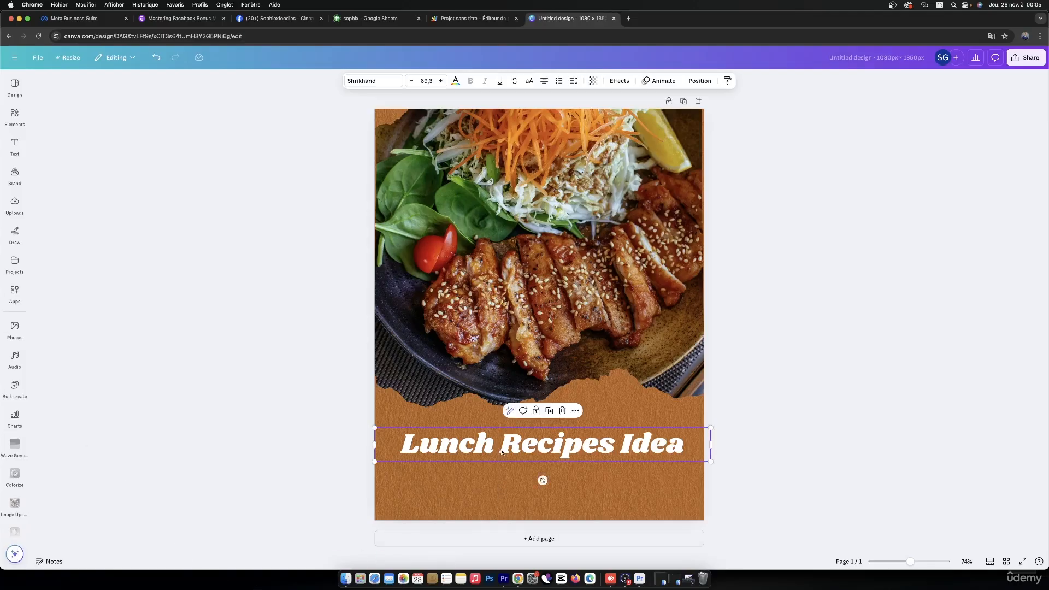
click(617, 82)
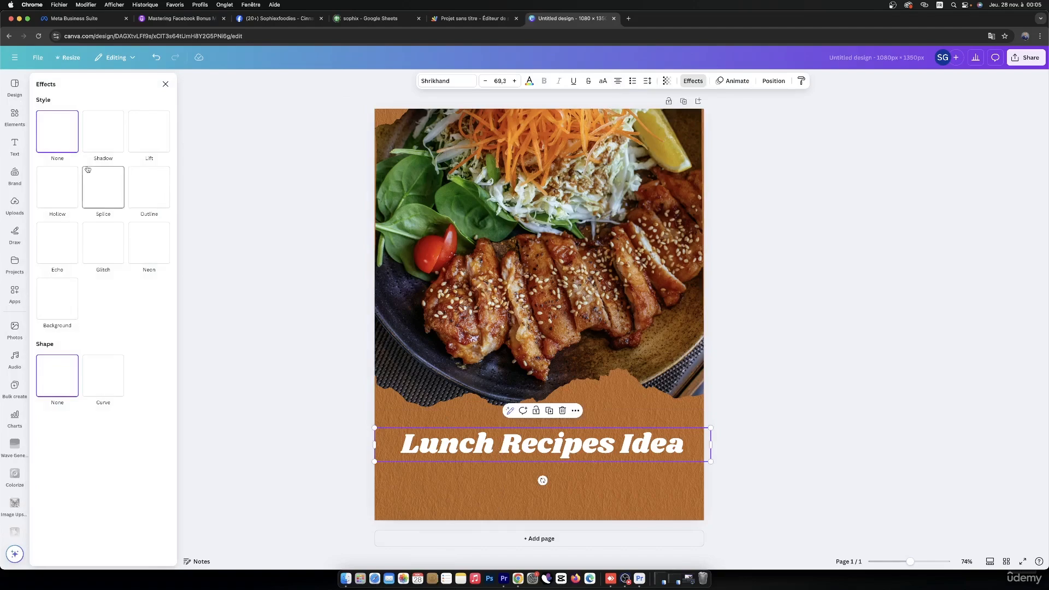
click(141, 187)
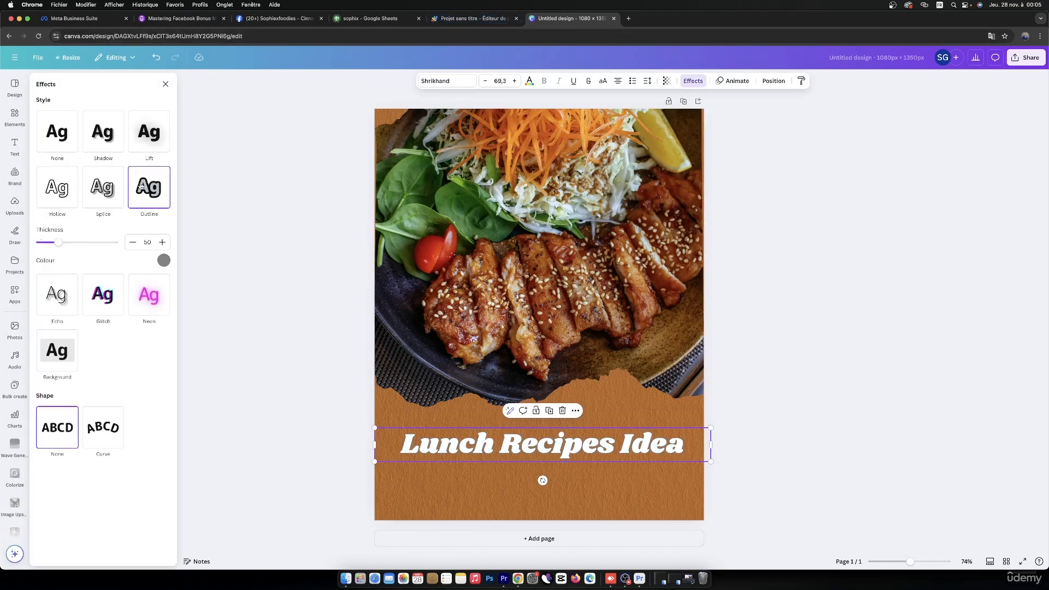
click(163, 260)
click(70, 336)
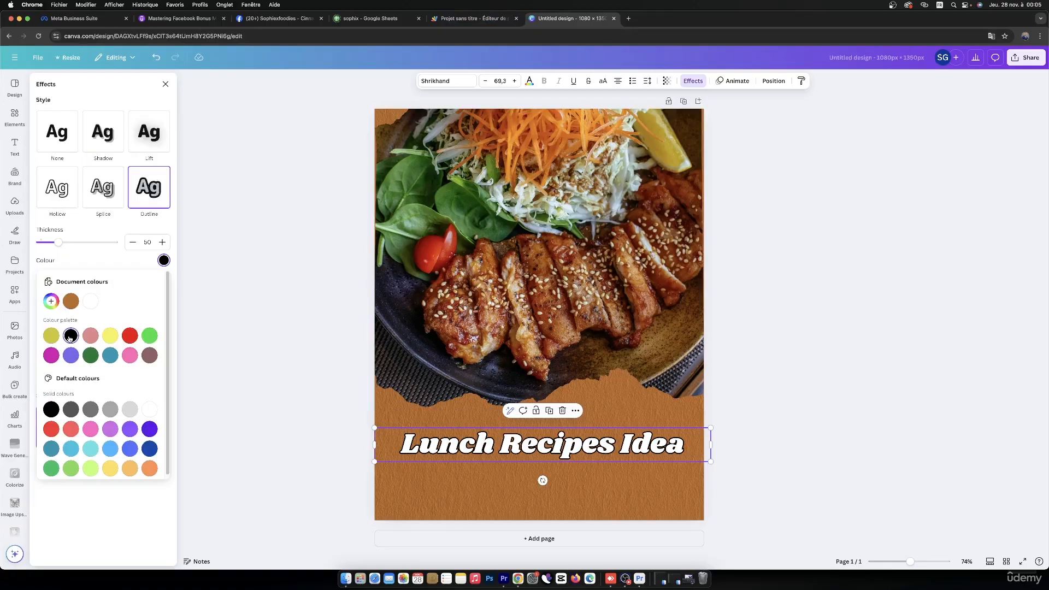
click(247, 348)
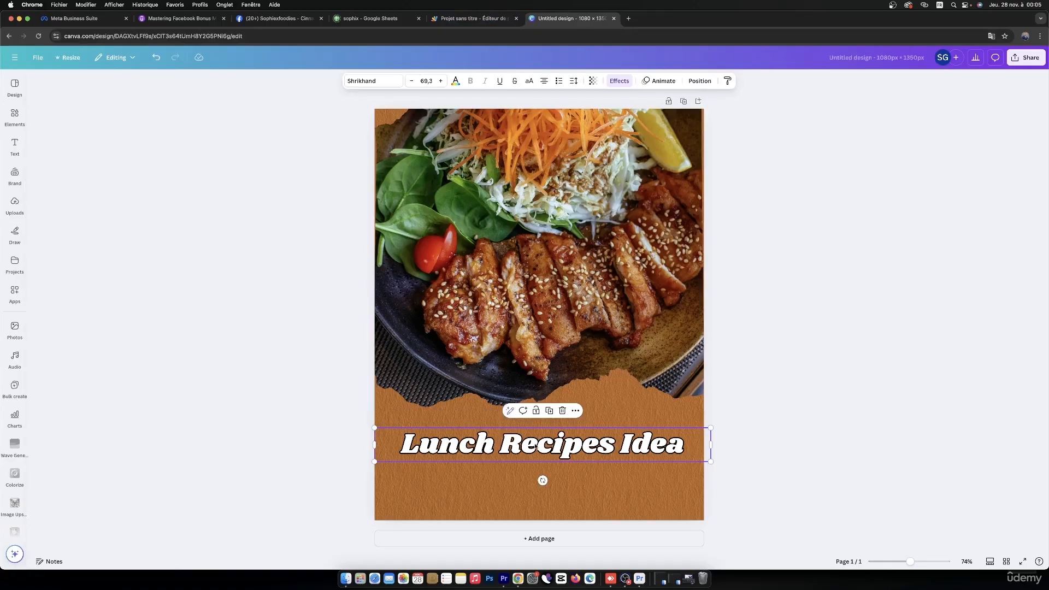
Step: Enlarge the "Lunch Recipes Idea" title to about font size 70.6 and centre it horizontally on the page
double_click(536, 447)
click(749, 443)
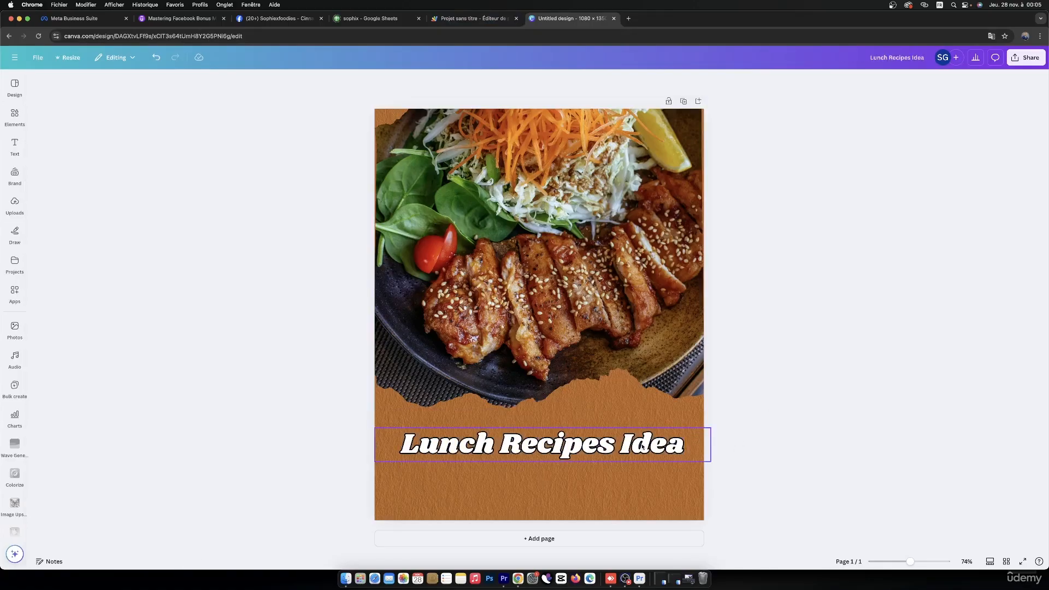
click(707, 441)
drag(710, 428, 716, 427)
drag(642, 444, 633, 444)
click(775, 300)
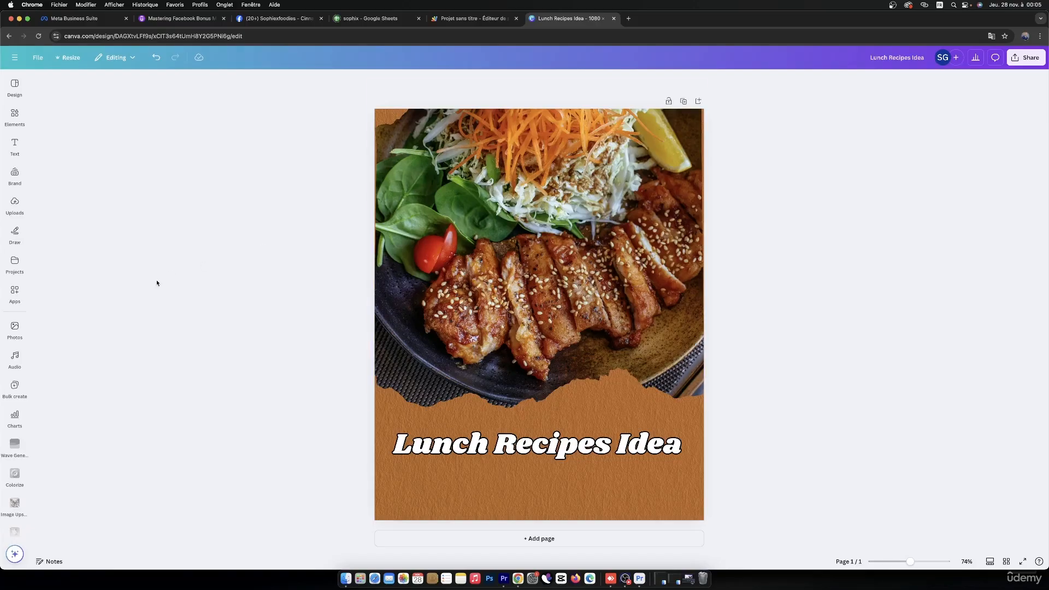
Step: Upload SCRAPING TEST 1.xlsx from the downloads folder as the Bulk create data source
click(13, 390)
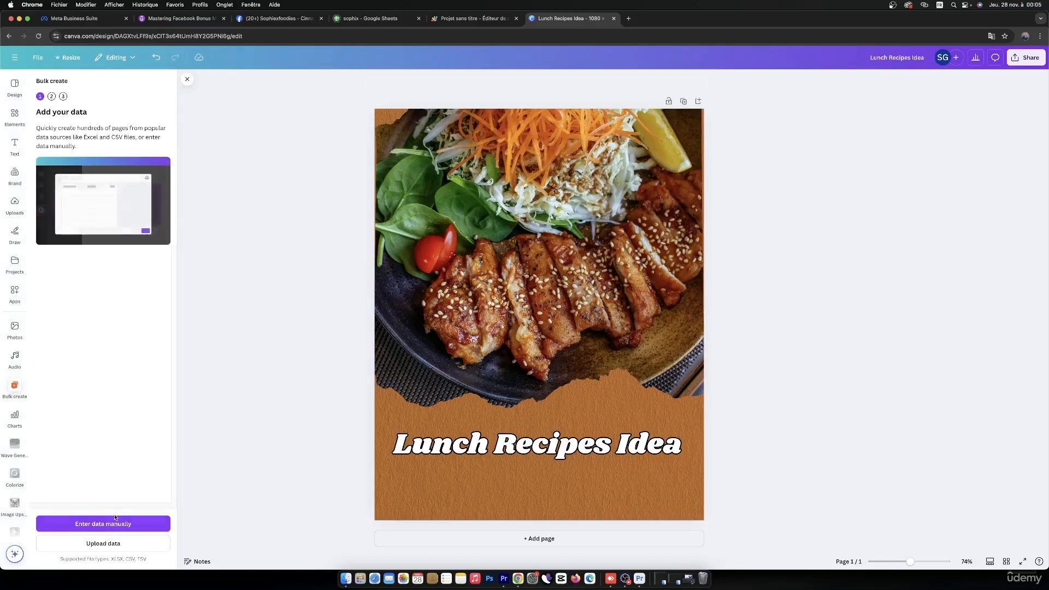
click(114, 544)
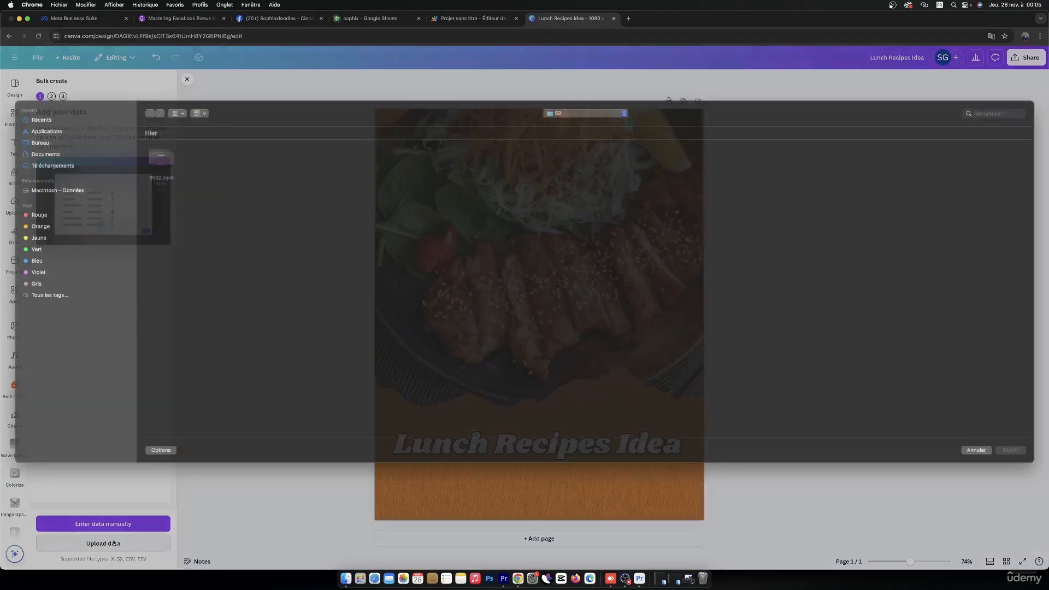
click(55, 176)
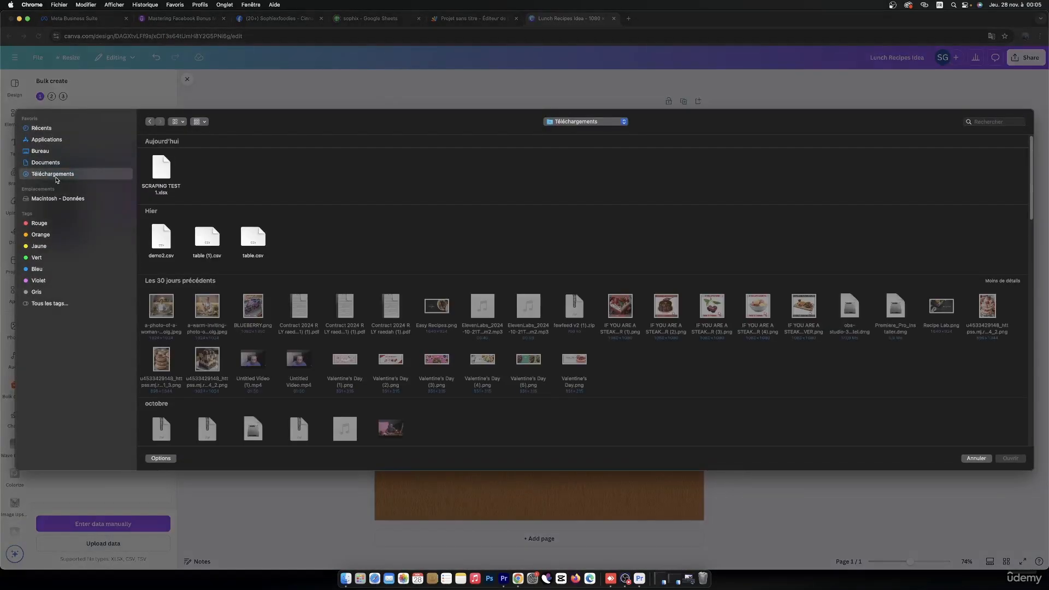
click(160, 175)
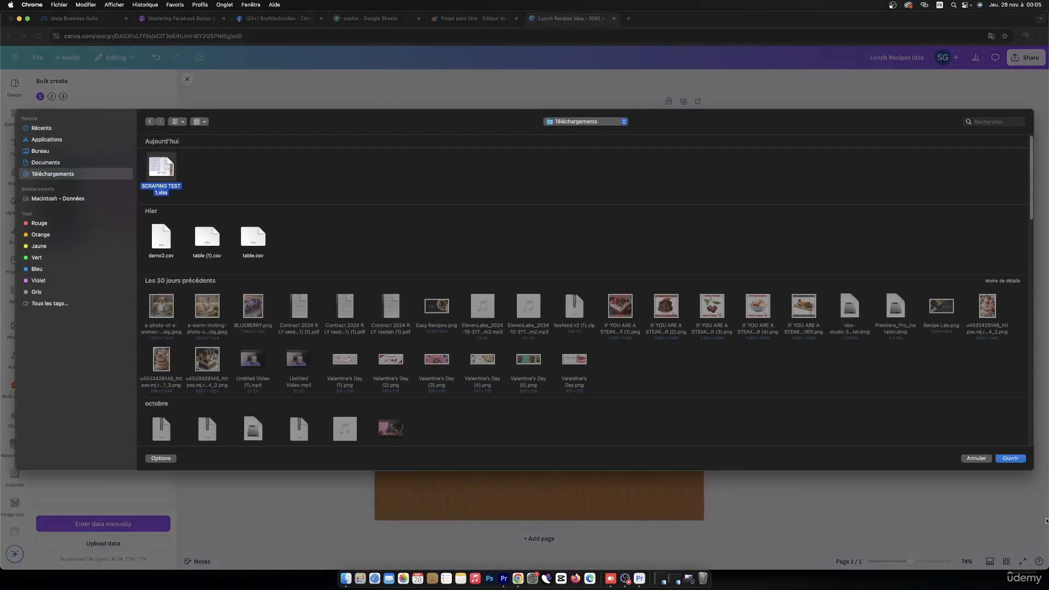
click(1021, 459)
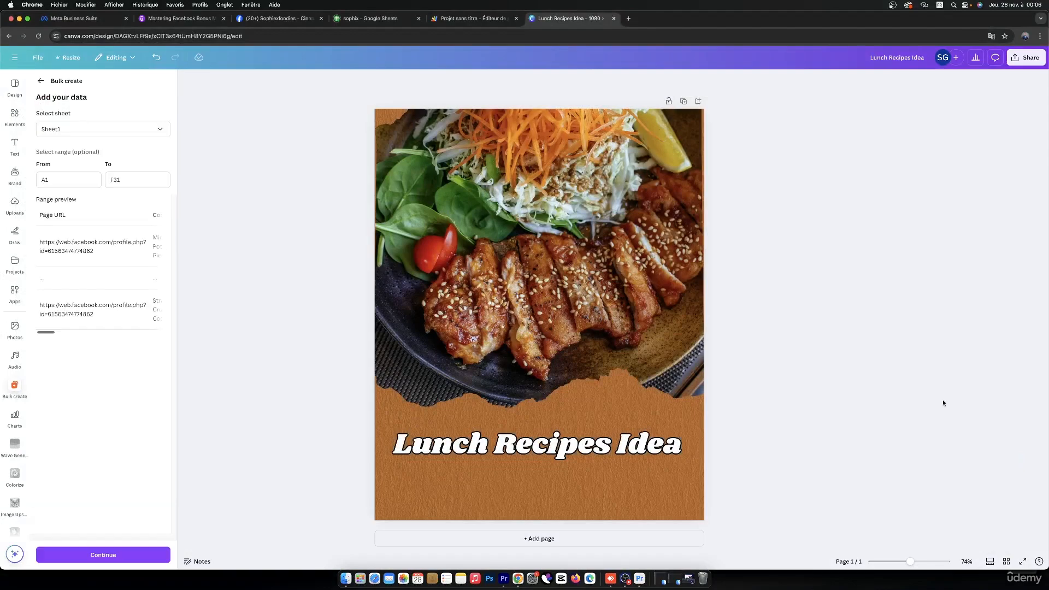
Step: Extend the end of the Sheet1 data range to column G and continue to connecting data
click(111, 179)
text(G)
click(134, 556)
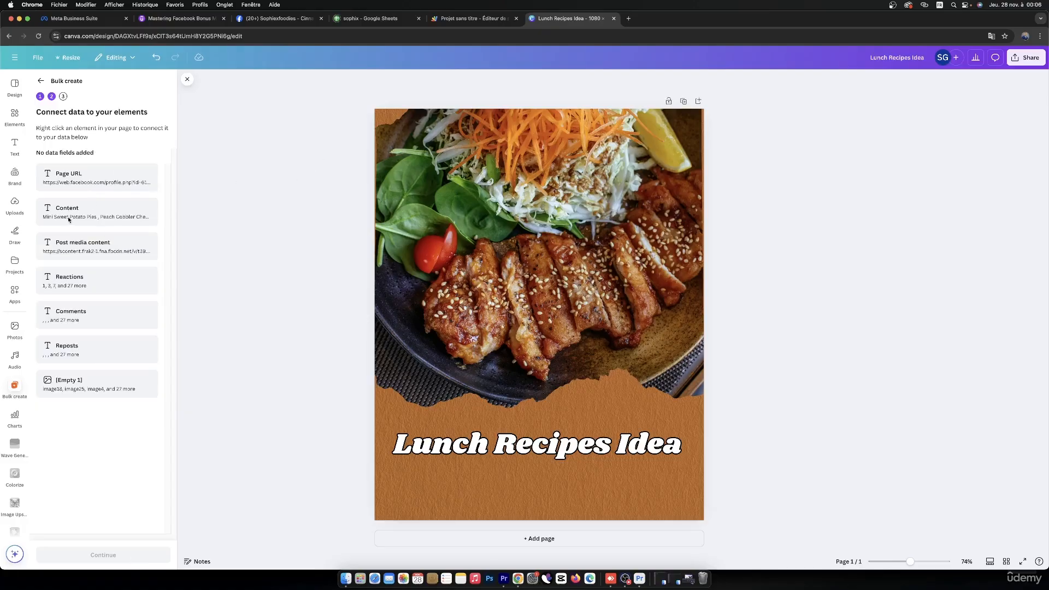
Step: Connect the food photo to the [Empty 1] image field and the title text to the Content field
click(464, 281)
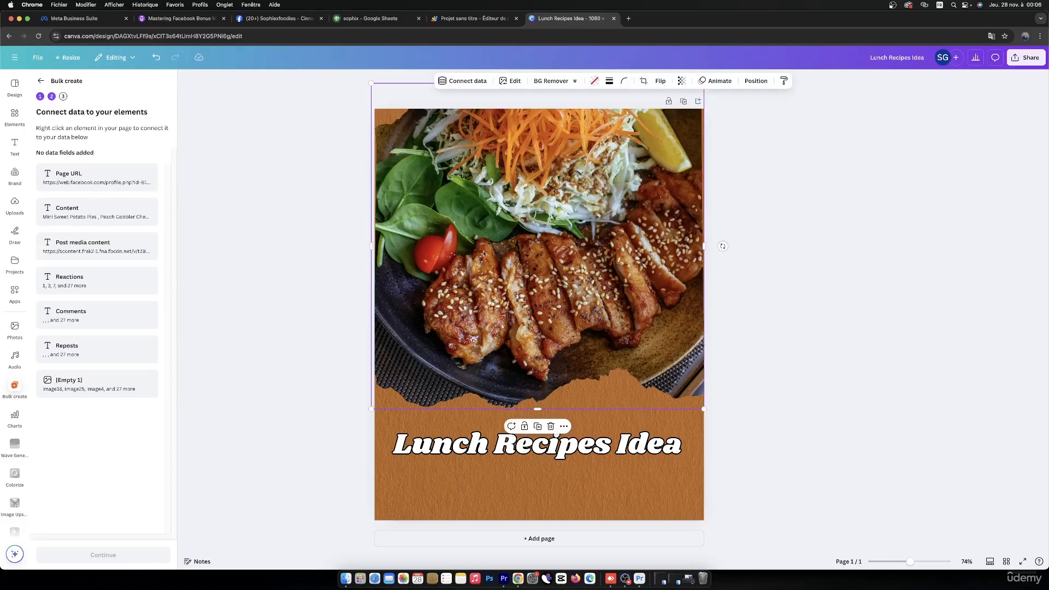
click(464, 81)
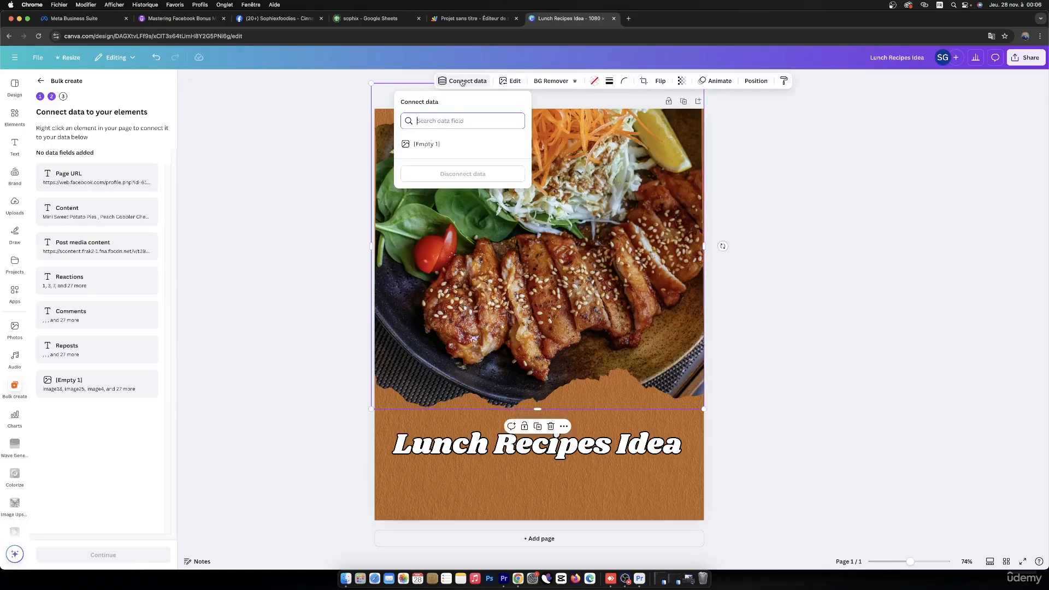
click(431, 145)
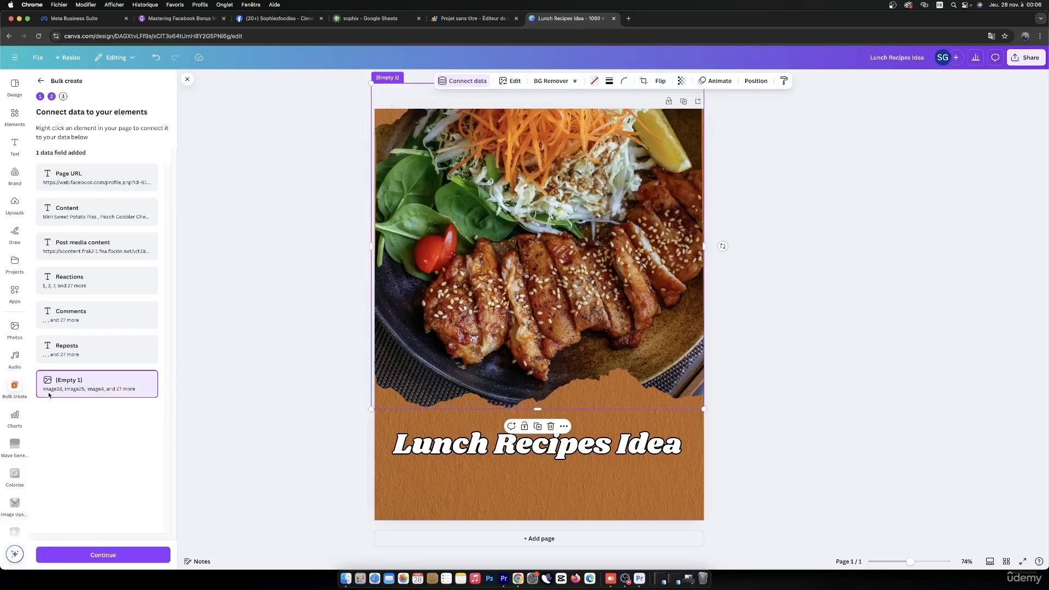
click(551, 437)
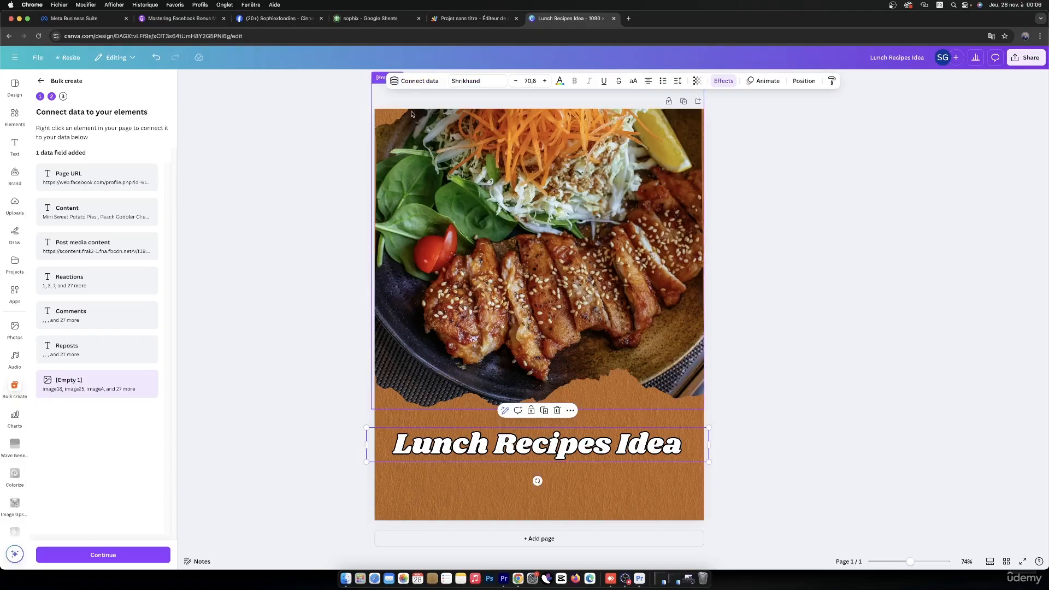
click(416, 81)
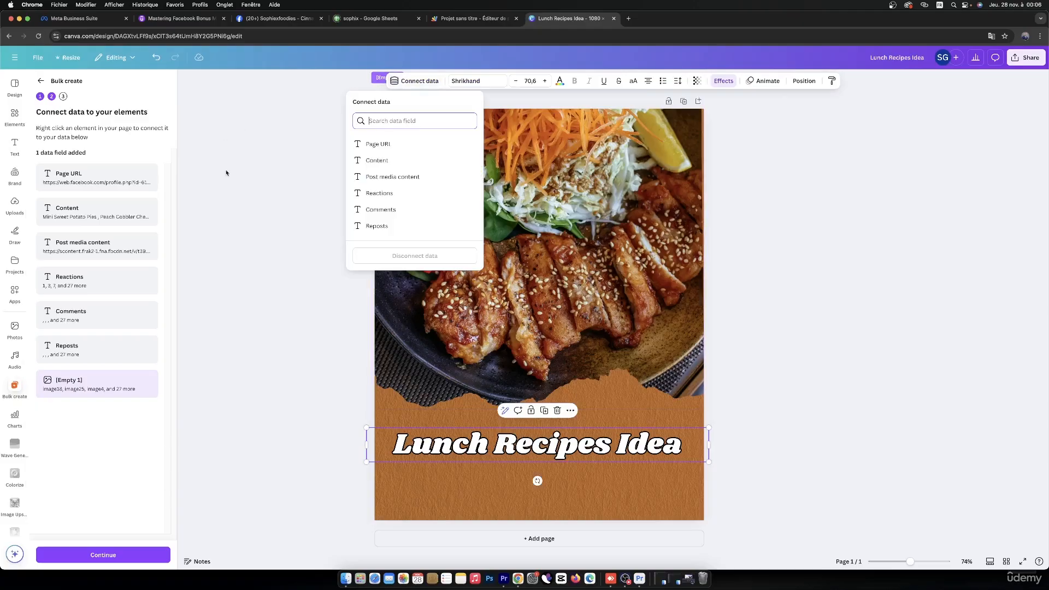
click(380, 162)
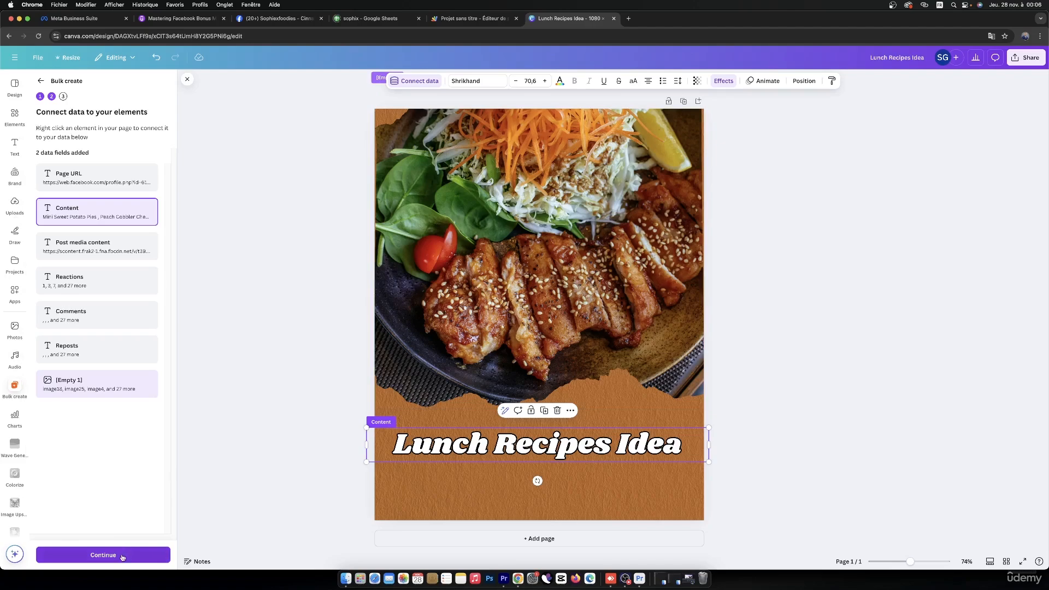
Step: Generate 30 designs from all the listed recipe rows
click(103, 555)
scroll(92, 363, down, 5)
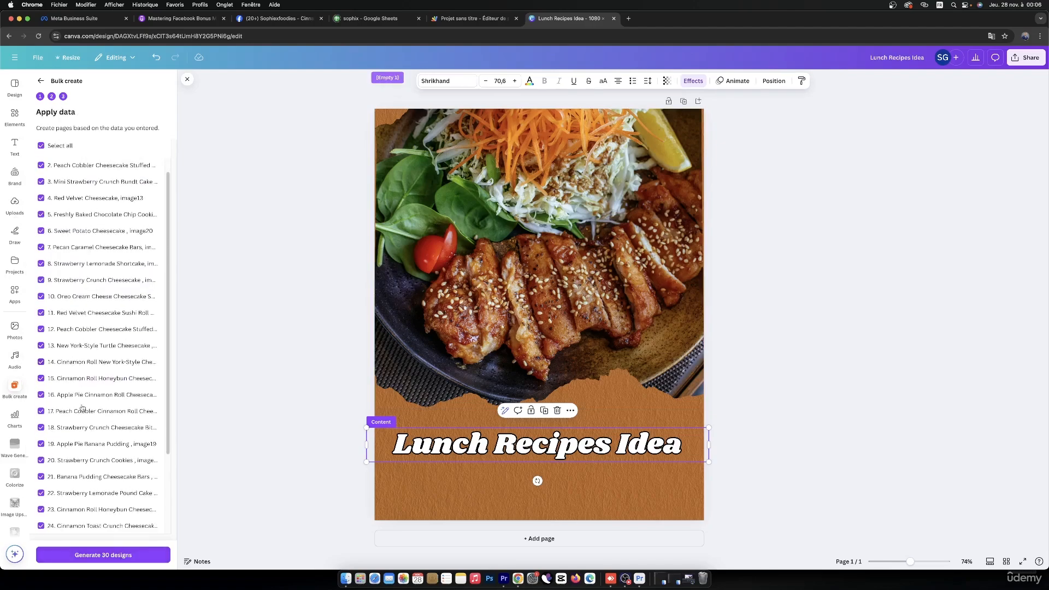
click(114, 556)
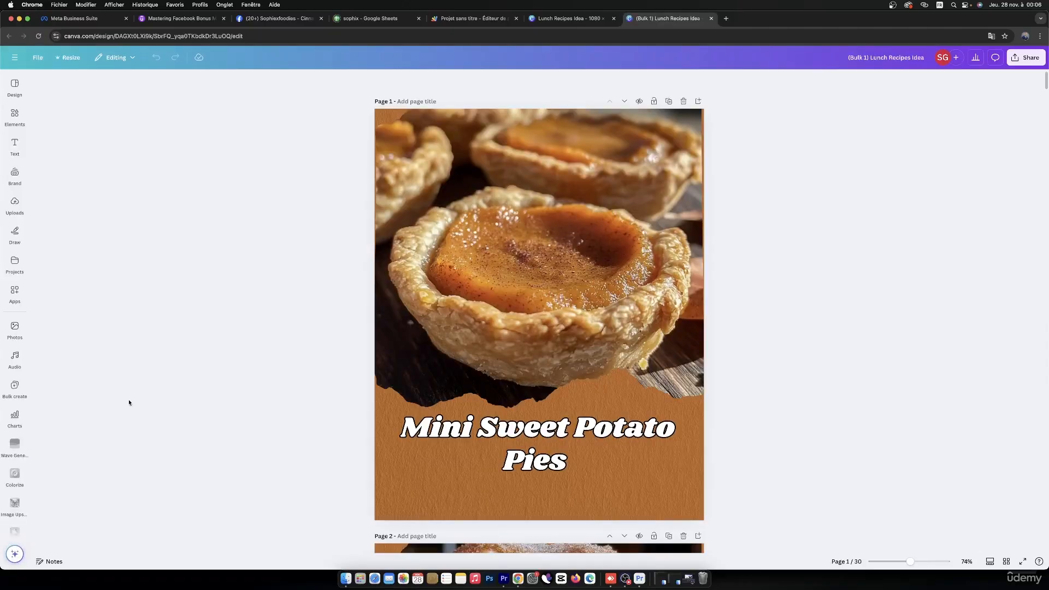
Step: Shrink the "Peach Cobbler Cheesecake Stuffed Deep Fried Churros" title on page 2 and centre it within the brown area
scroll(507, 394, down, 10)
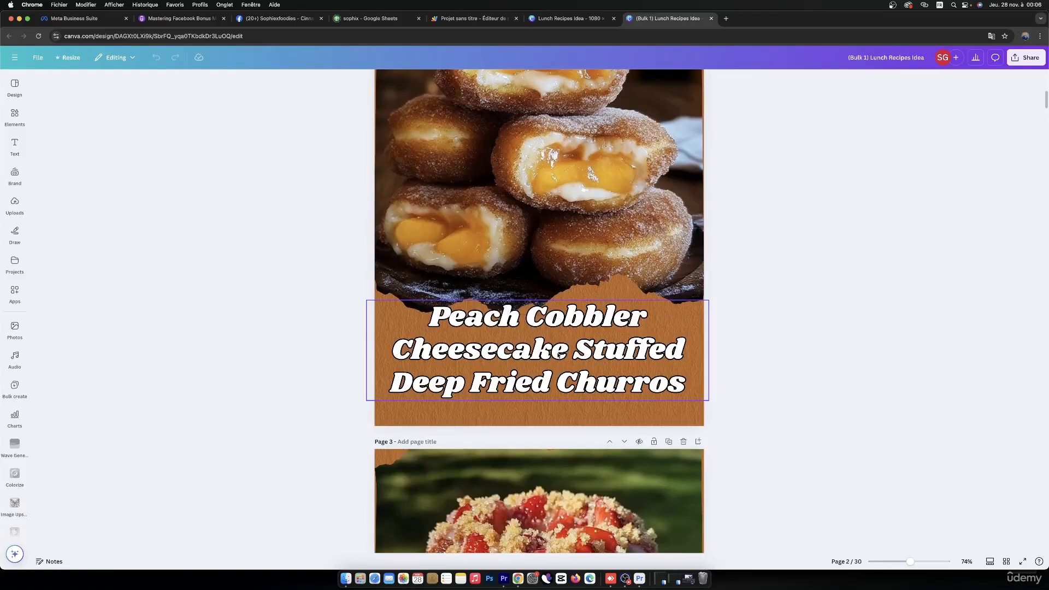
click(541, 322)
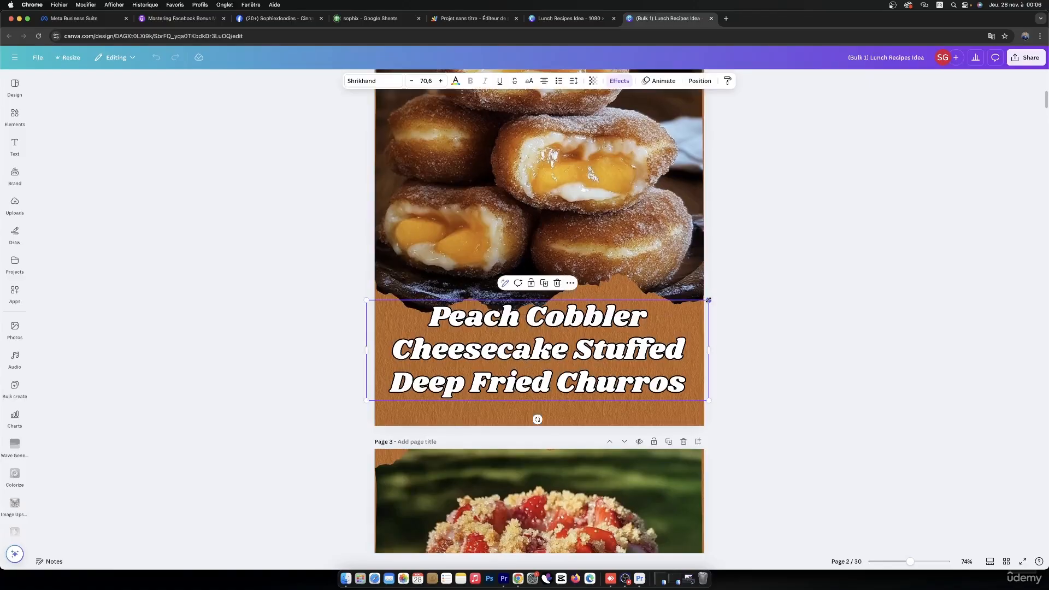
drag(708, 300, 690, 306)
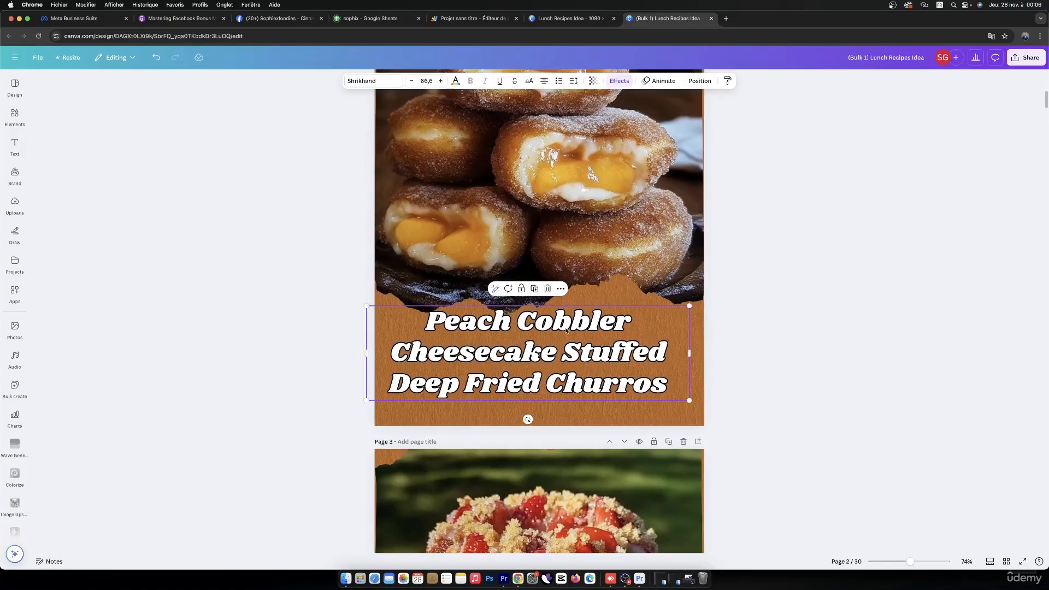
drag(567, 331, 574, 340)
click(734, 284)
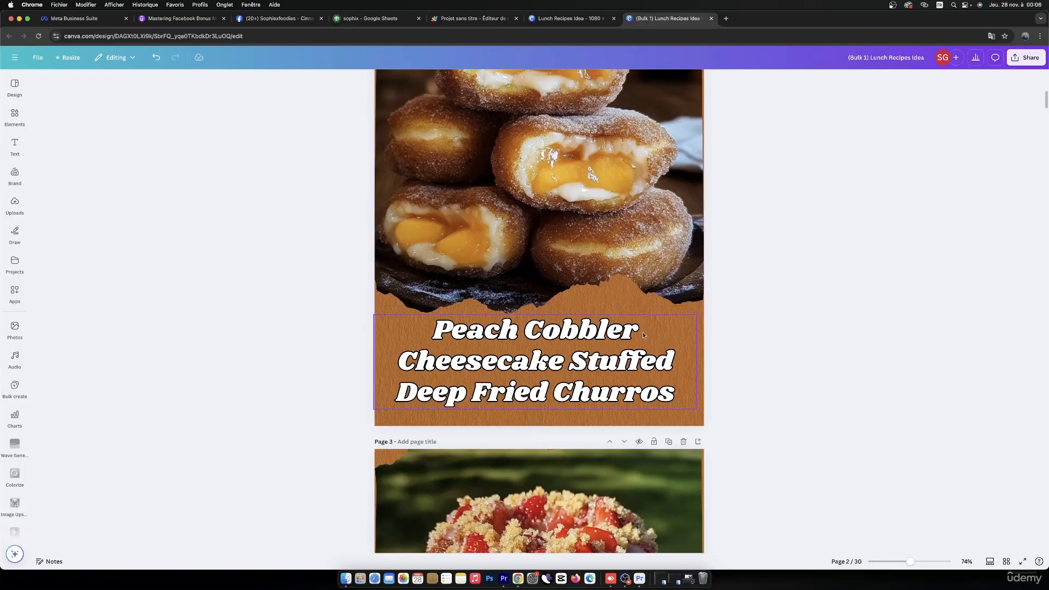
Step: Scale the "Red Velvet Cheesecake" title on page 4 down to about font size 66.4 and centre it within the page edges
scroll(644, 335, down, 10)
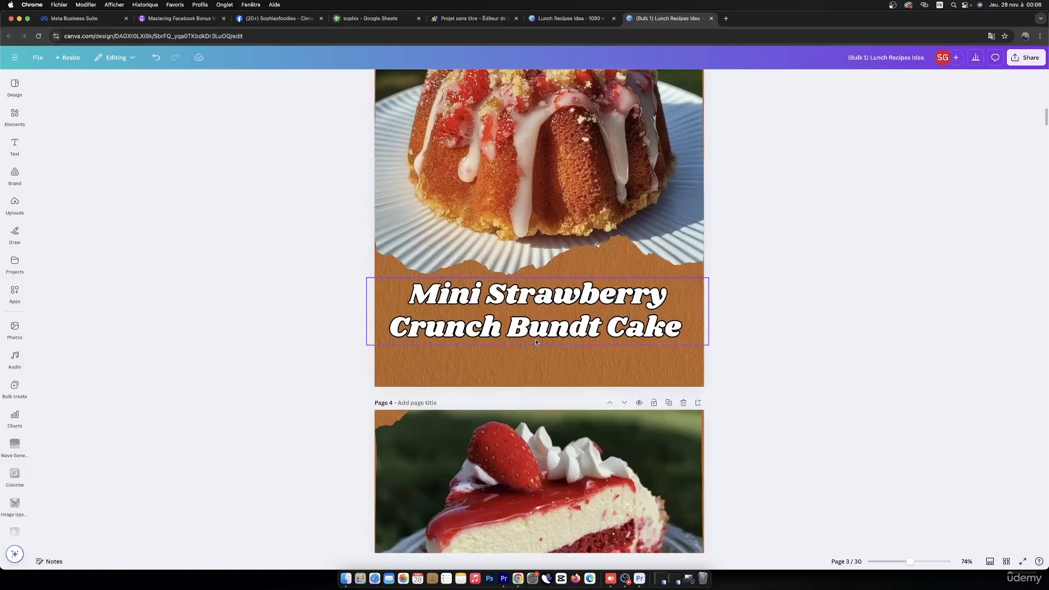
scroll(537, 343, down, 6)
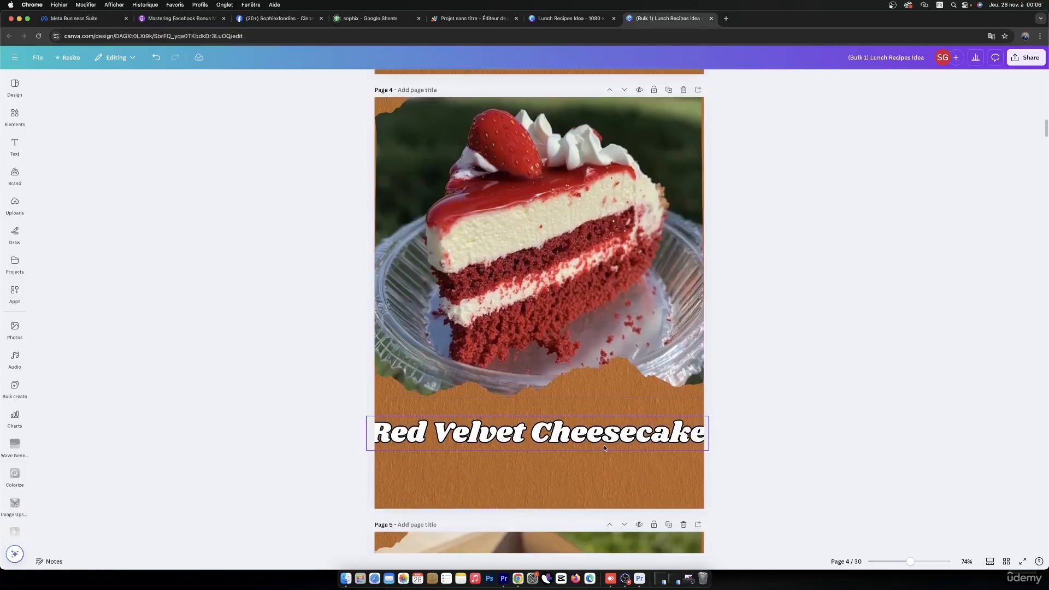
click(604, 448)
drag(705, 417, 689, 420)
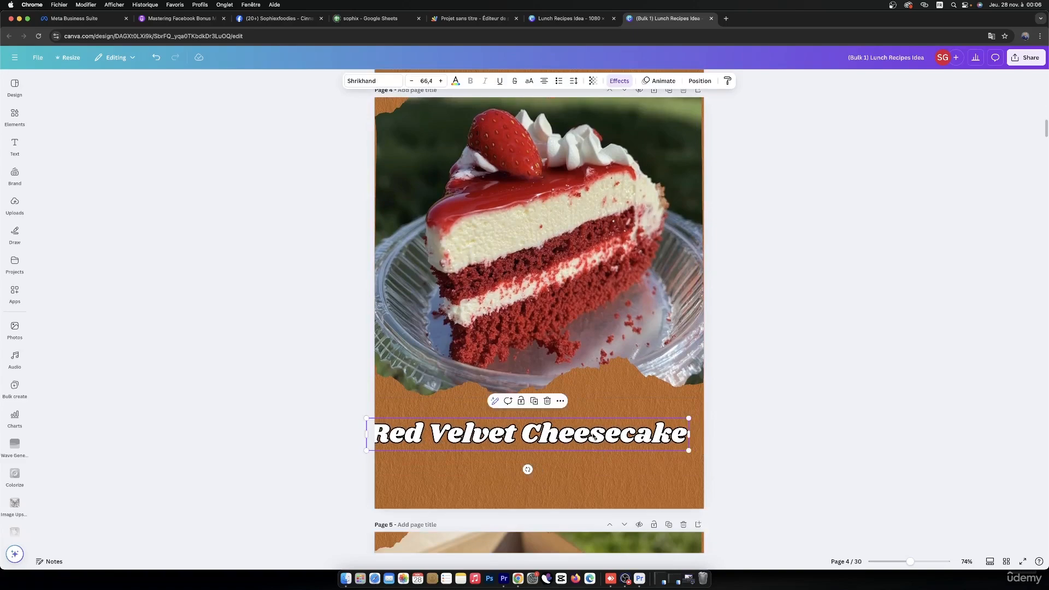
mouse_move(594, 436)
mouse_down()
mouse_move(616, 435)
mouse_move(607, 437)
mouse_up()
click(736, 338)
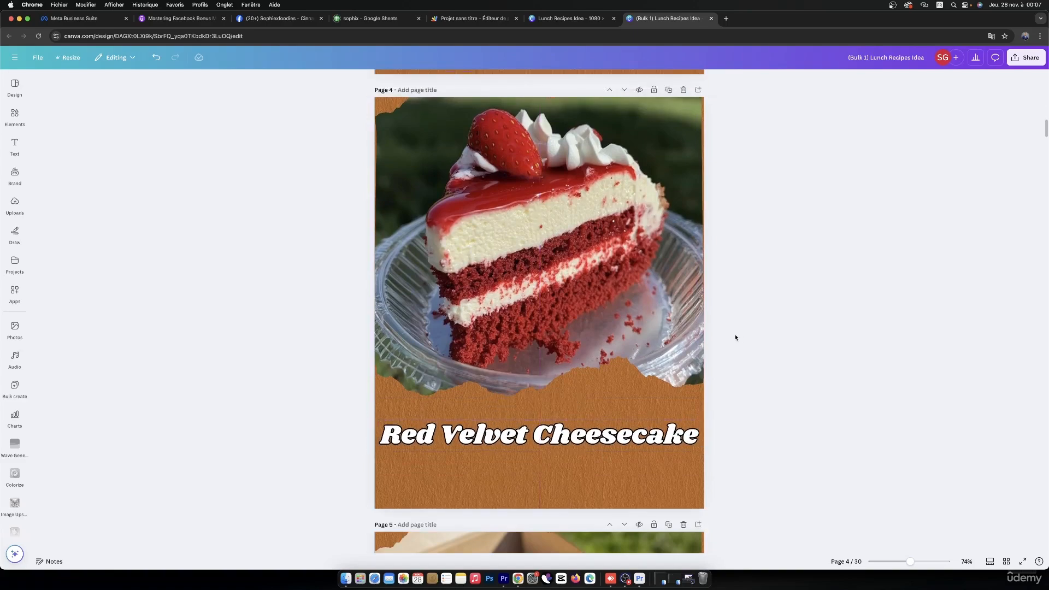
Step: Shrink the "Freshly Baked Chocolate Chip Cookies" title on page 5 and move it fully onto the brown area
scroll(735, 338, down, 6)
click(704, 340)
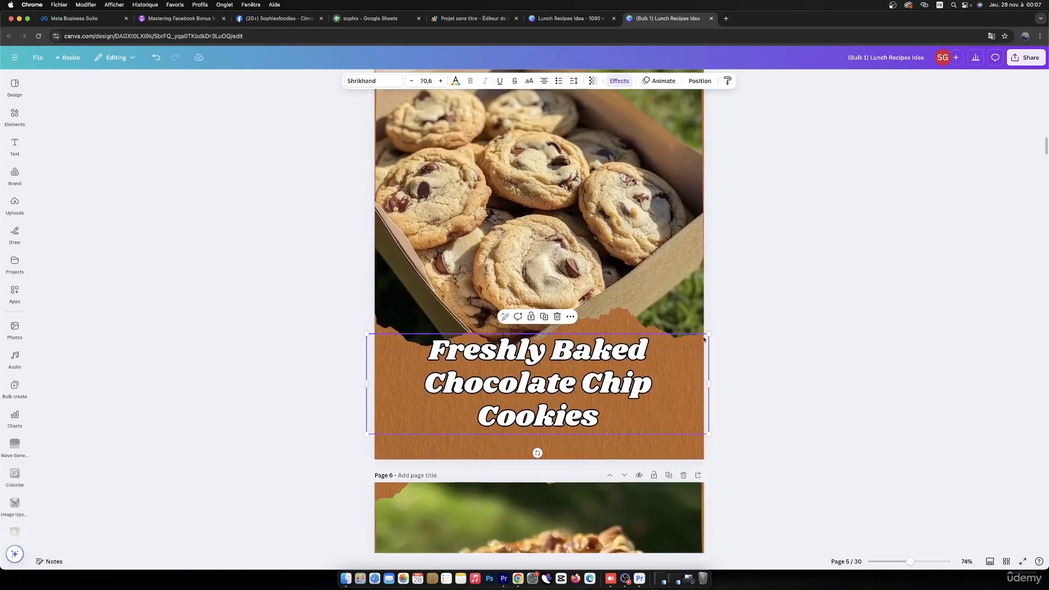
drag(708, 334, 688, 352)
drag(600, 369, 605, 383)
Step: Scale the "Strawberry Lemonade Shortcake" title on page 8 down to about font size 66.2 and centre it within the page edges
scroll(795, 329, down, 5)
click(656, 405)
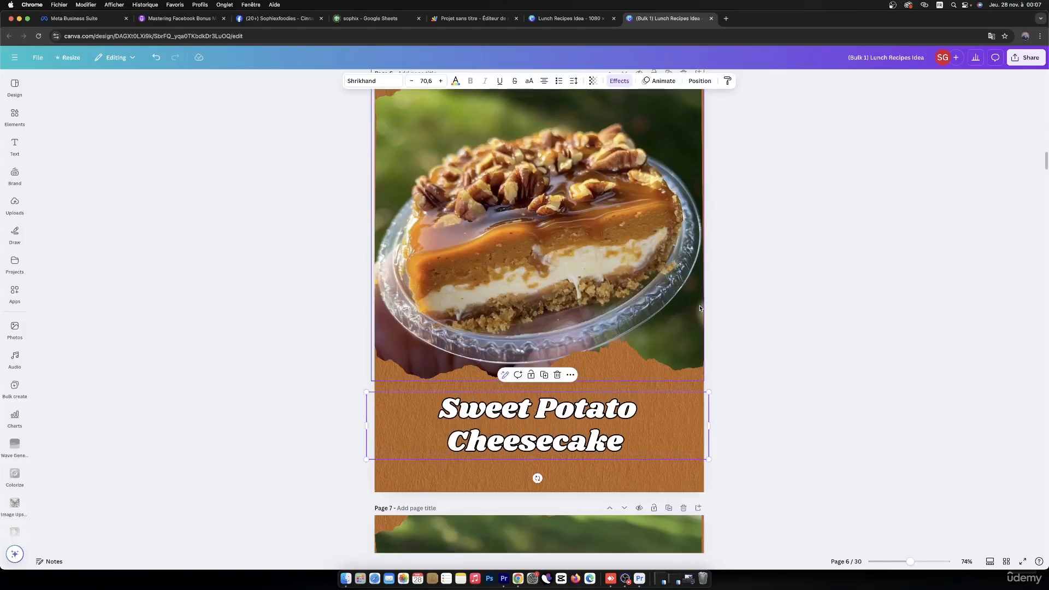
scroll(545, 358, down, 5)
scroll(676, 385, down, 10)
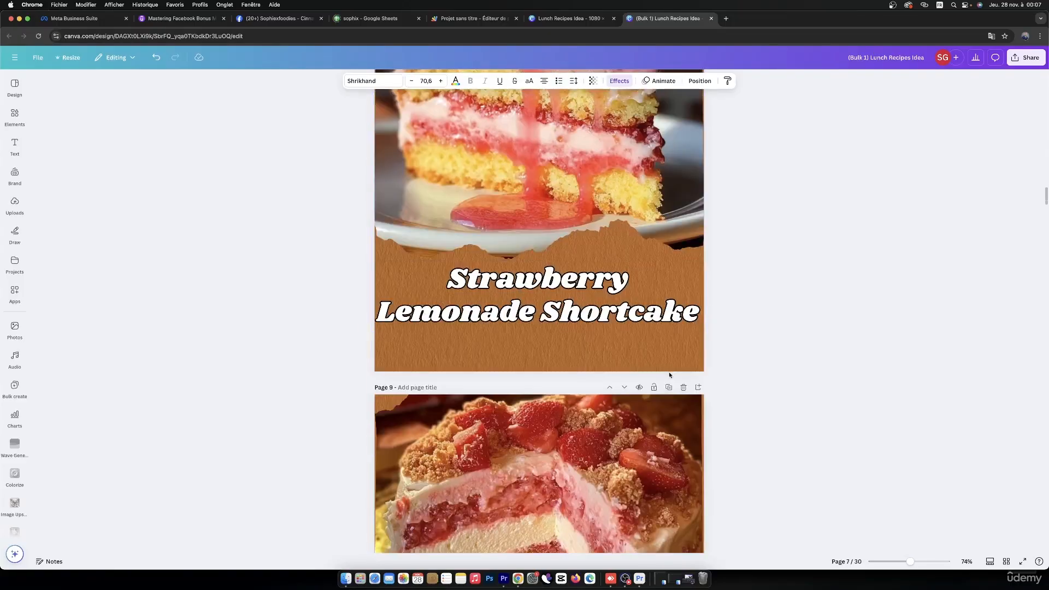
click(679, 274)
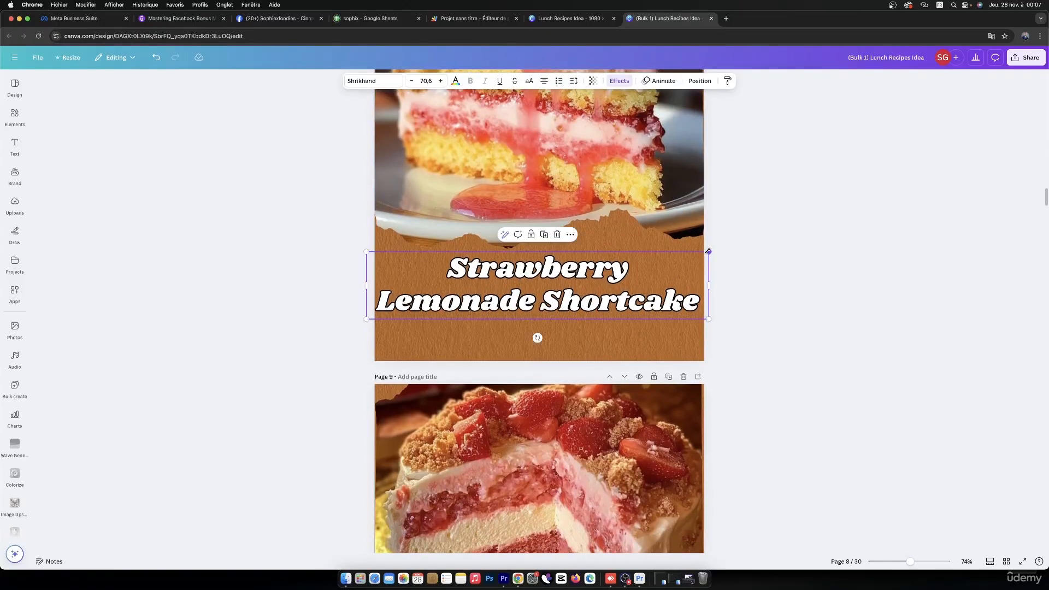
drag(708, 252, 687, 255)
drag(576, 277, 586, 275)
Step: Scale the "Strawberry Crunch Cheesecake" title on page 9 down to about font size 68.1 and centre it on the brown area
scroll(616, 383, down, 6)
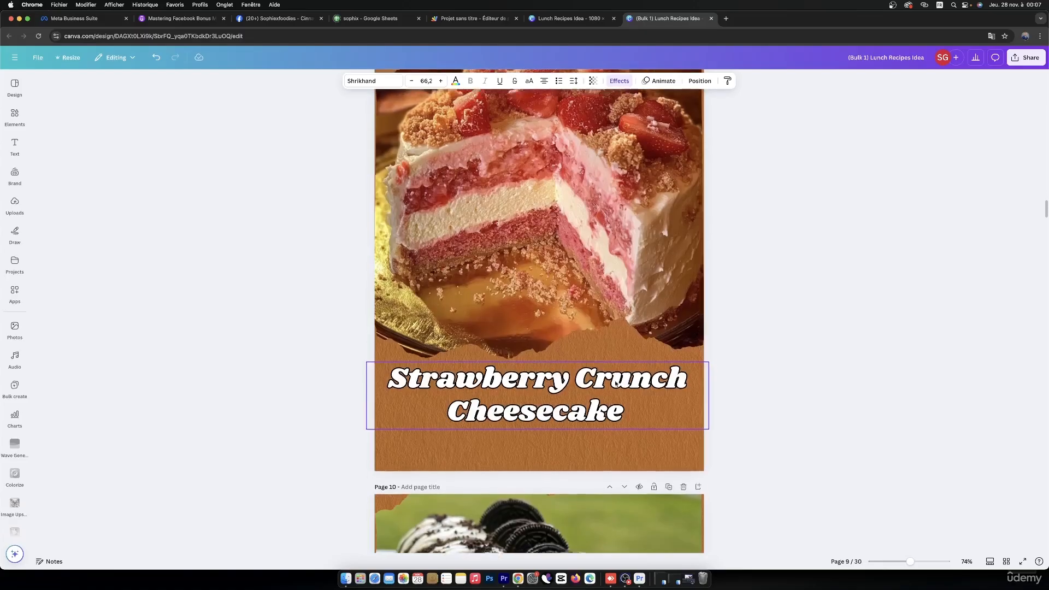
click(612, 386)
drag(708, 353, 695, 356)
drag(605, 374, 611, 373)
Step: Scale the "Oreo Cream Cheese Cheesecake Sushi Roll Dessert" title on page 10 down to about font size 64.5 and centre it on the brown area
scroll(566, 355, down, 4)
scroll(567, 355, down, 5)
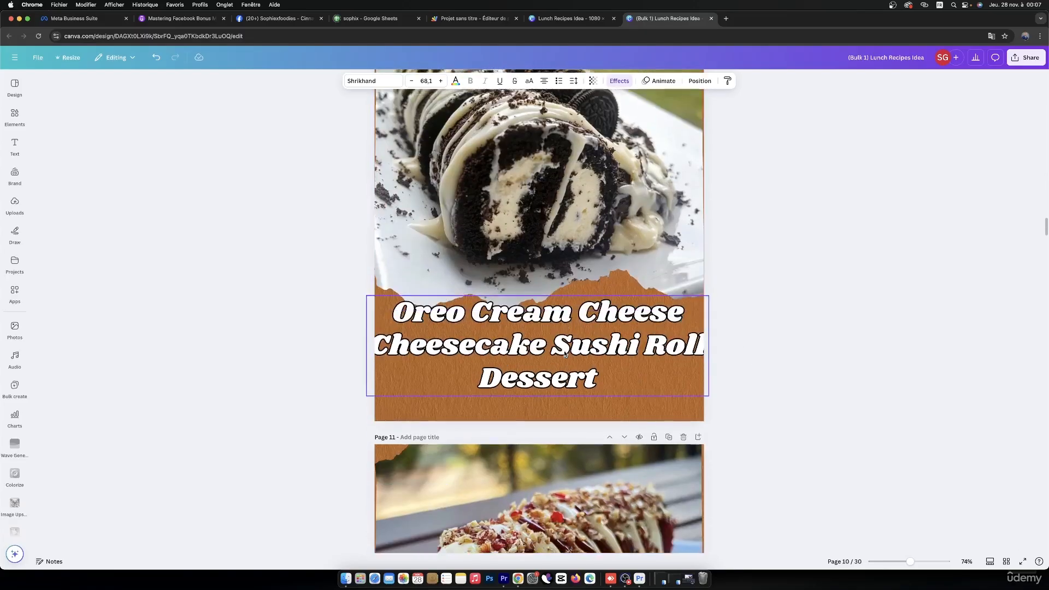
click(681, 229)
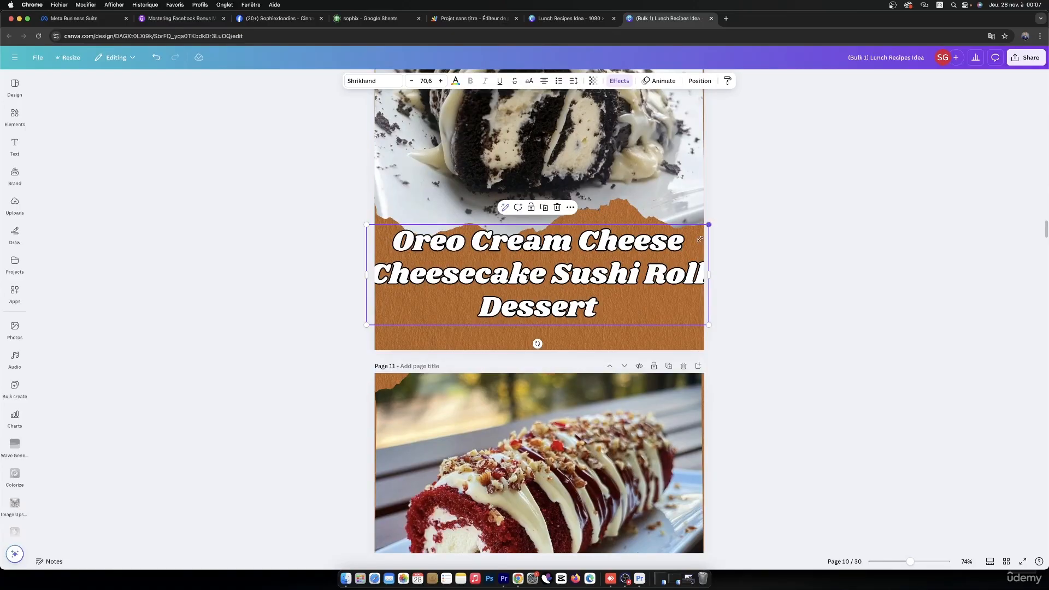
drag(709, 225, 681, 239)
drag(566, 272, 580, 278)
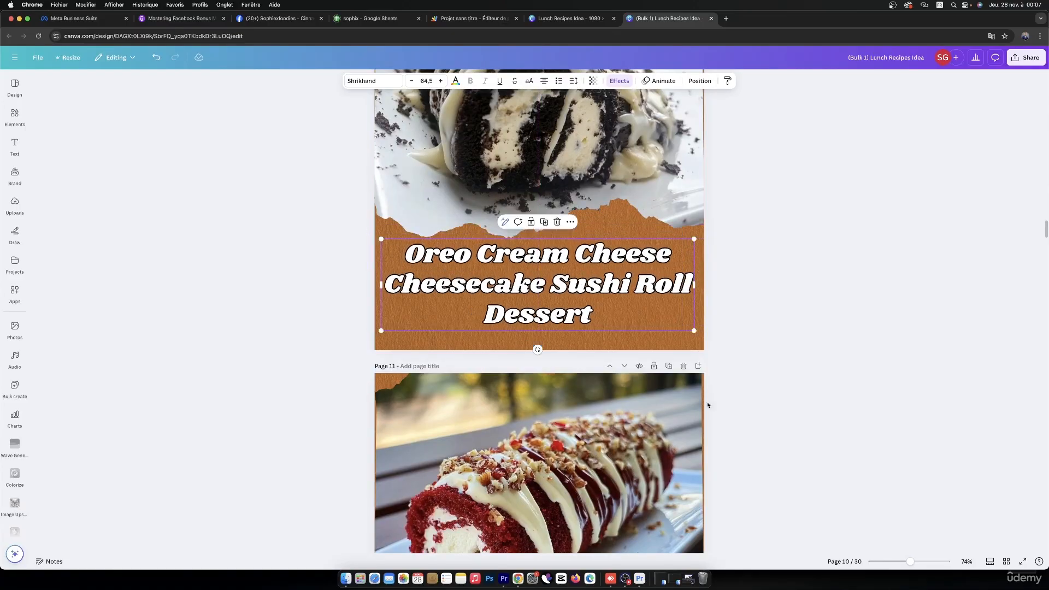
Step: Scale the "Red Velvet Cheesecake Sushi Roll Dessert" title on page 11 down to about font size 65 and centre it within the page edges
scroll(727, 383, down, 5)
click(637, 396)
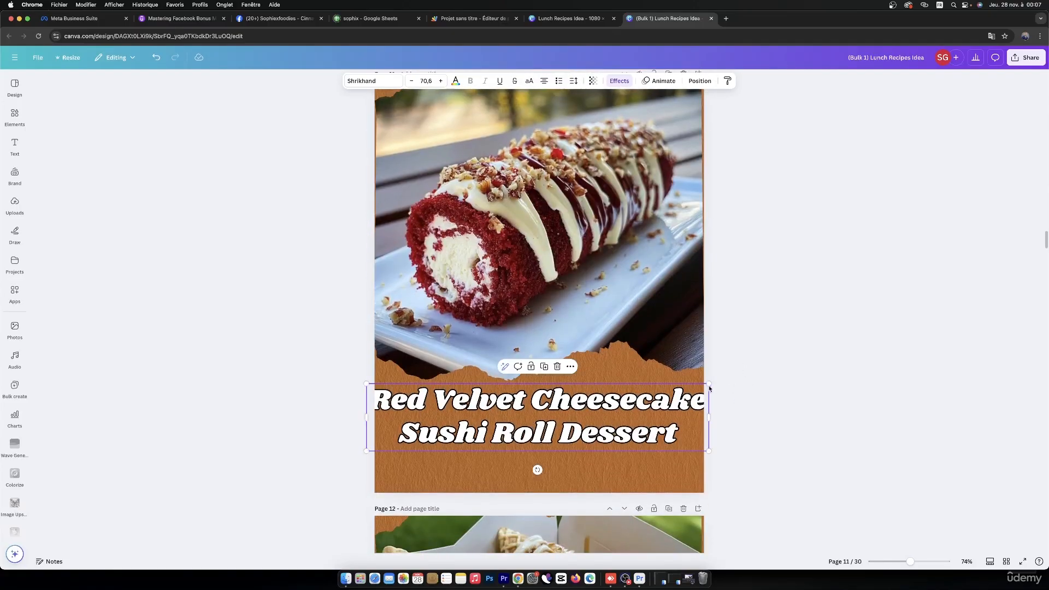
drag(708, 384, 682, 389)
drag(595, 405, 610, 406)
Step: Move the "Peach Cobbler Cheesecake Stuffed Cones" title on page 12 down so it sits fully on the brown area
scroll(721, 330, down, 6)
scroll(721, 330, down, 3)
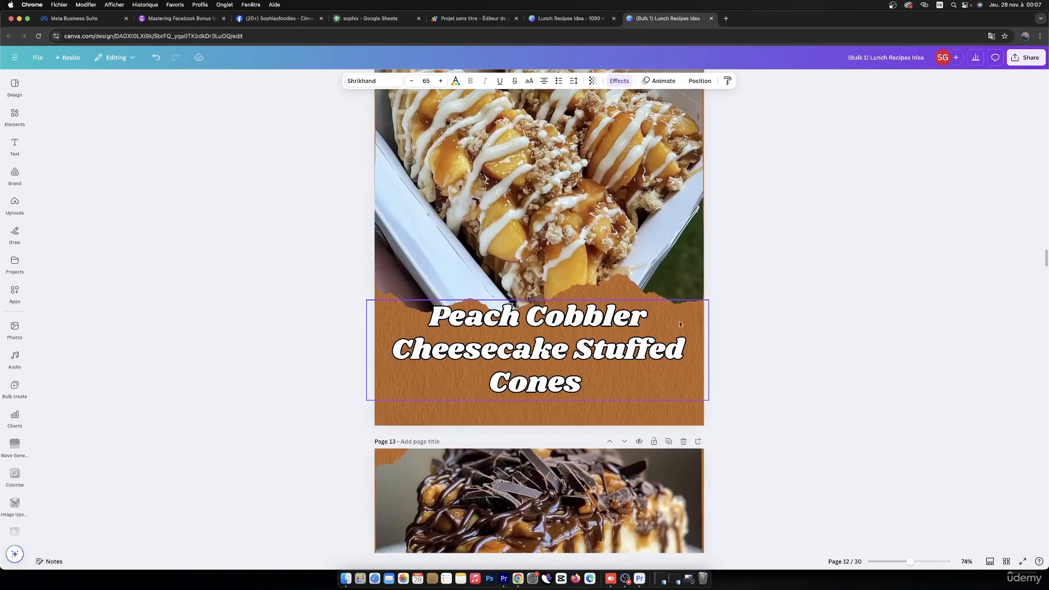
drag(594, 328, 594, 346)
click(742, 293)
Step: Move the "Cinnamon Roll New York-Style" cheesecake title on page 14 down onto the brown area
scroll(656, 311, down, 2)
scroll(656, 312, down, 10)
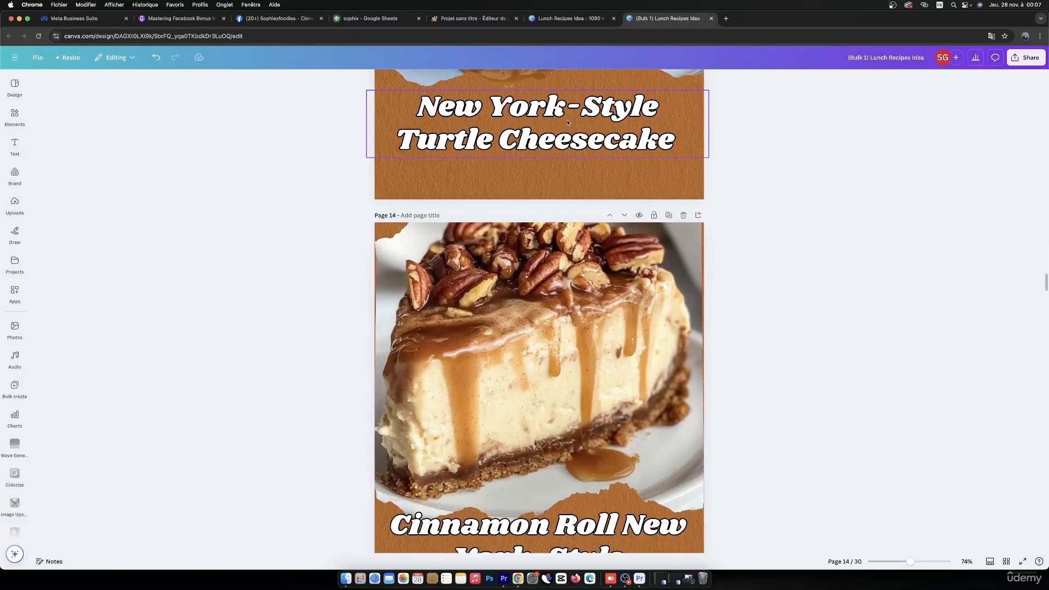
scroll(591, 340, down, 2)
scroll(591, 340, down, 3)
drag(582, 278, 582, 294)
Step: Scale the "Cinnamon Roll Honeybun Cheesecake" title on page 15 down to about font size 67 and move it inside the page edges
scroll(574, 294, down, 6)
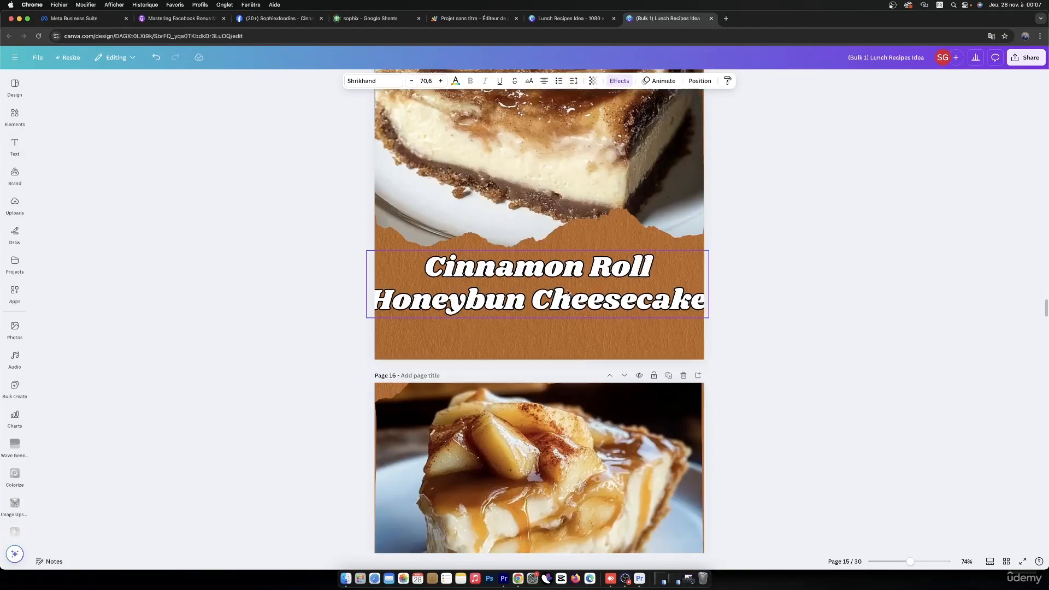
click(705, 258)
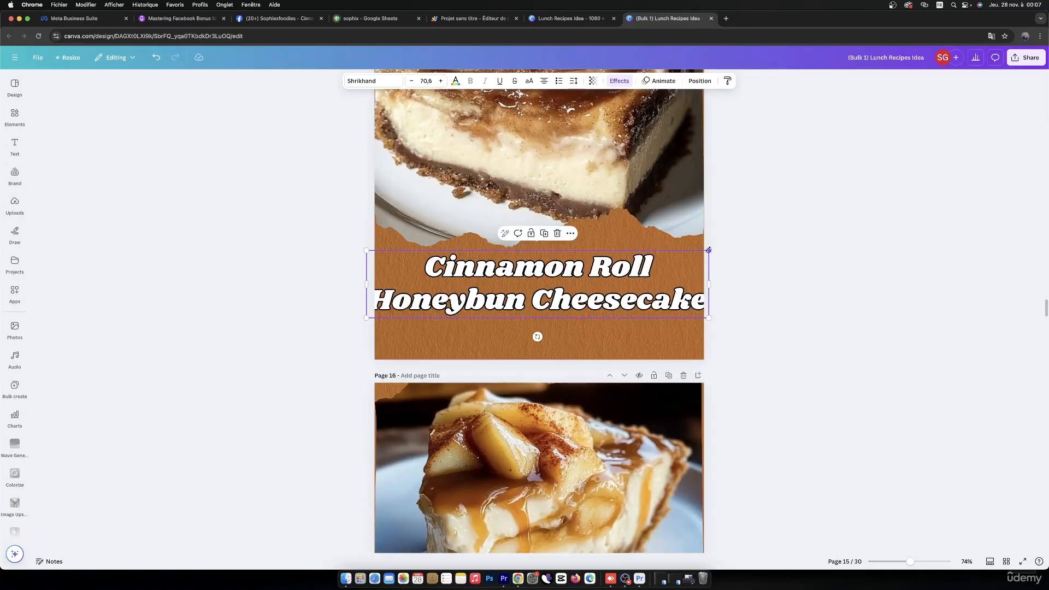
drag(708, 249, 693, 258)
drag(580, 279, 589, 273)
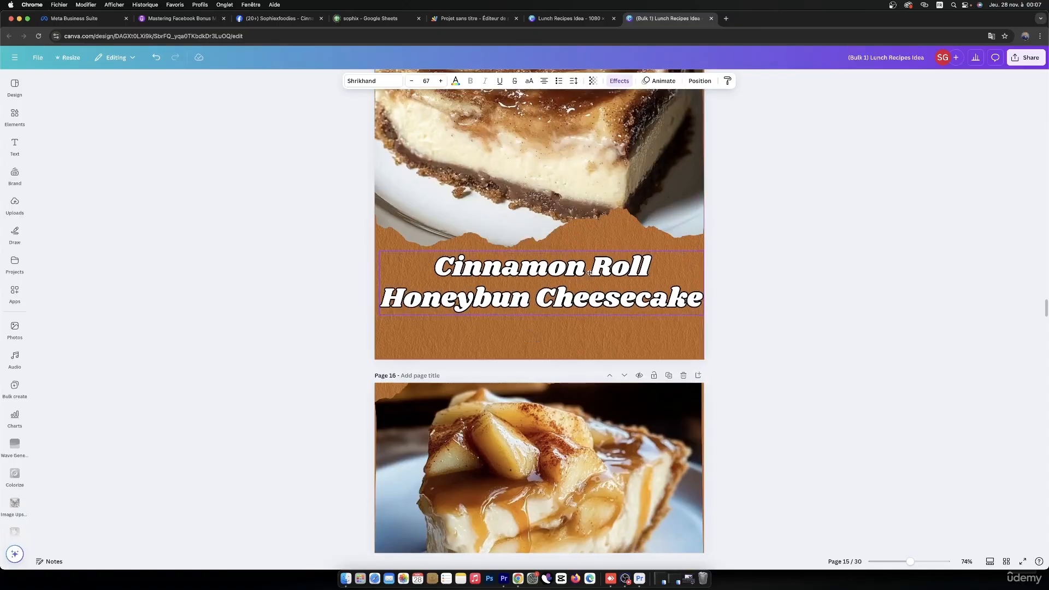
Step: Check how the recipe titles on pages 16 to 22 fit on the brown area
scroll(590, 273, down, 8)
click(577, 274)
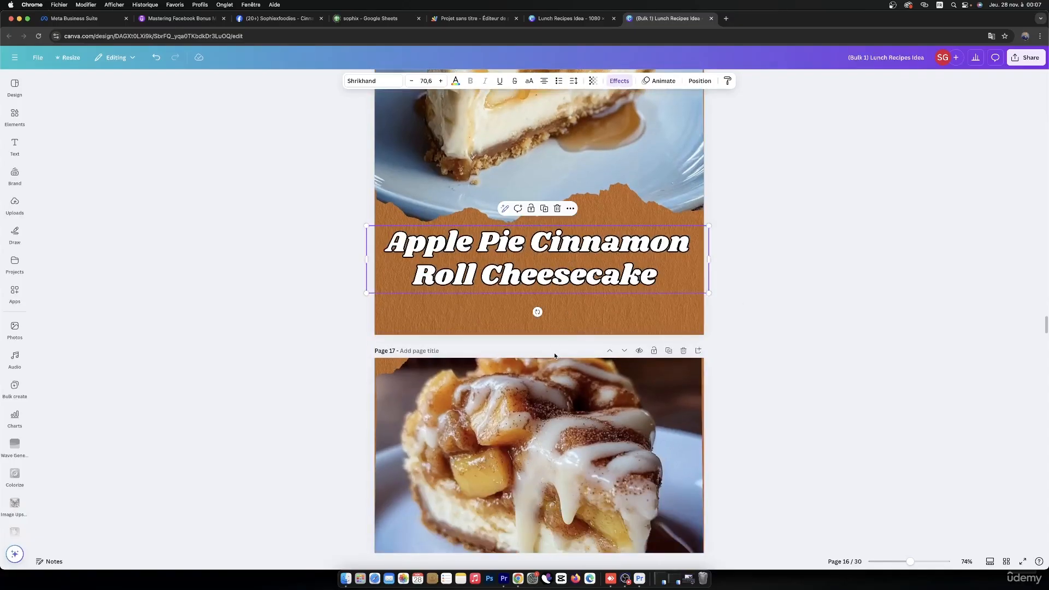
scroll(555, 355, down, 8)
click(555, 355)
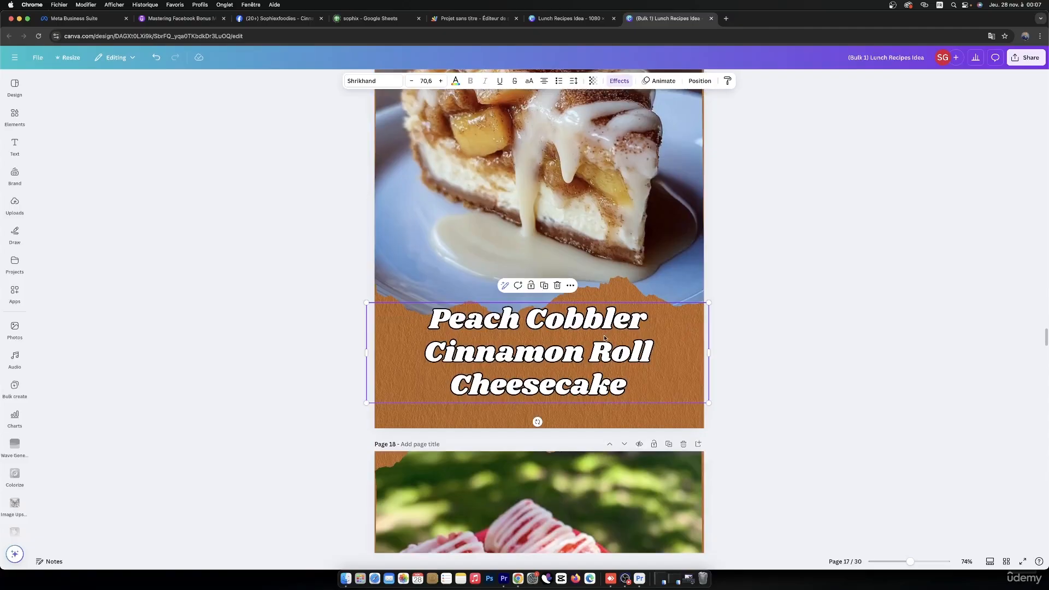
scroll(591, 342, down, 8)
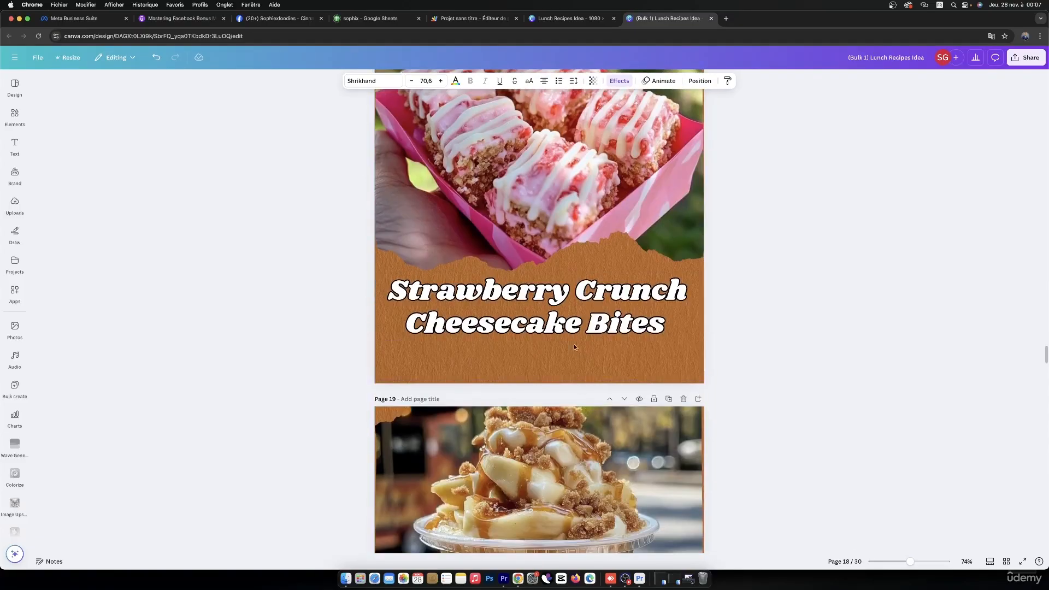
scroll(574, 347, down, 15)
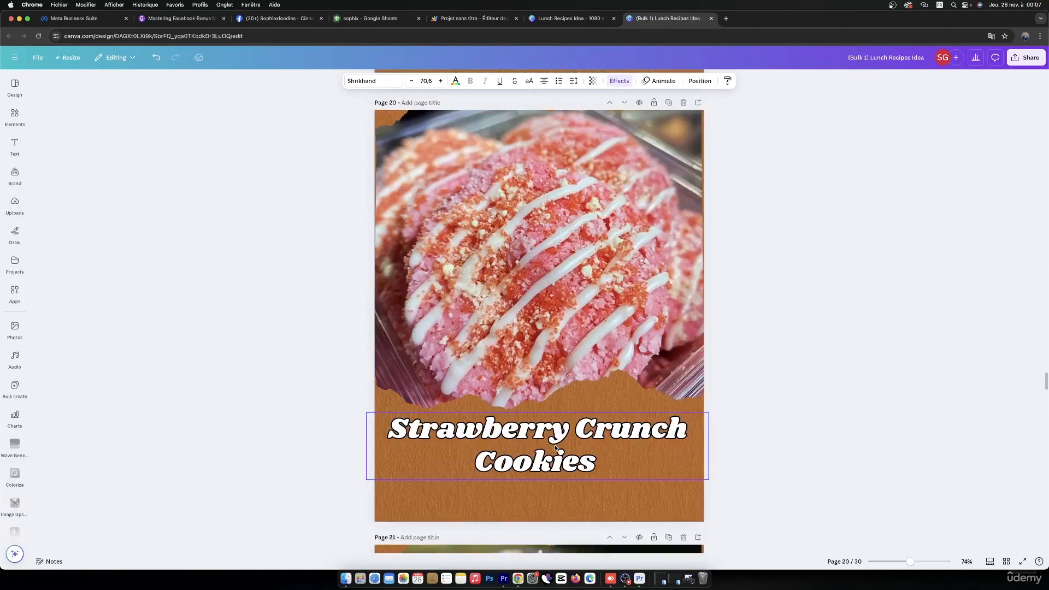
scroll(556, 447, down, 15)
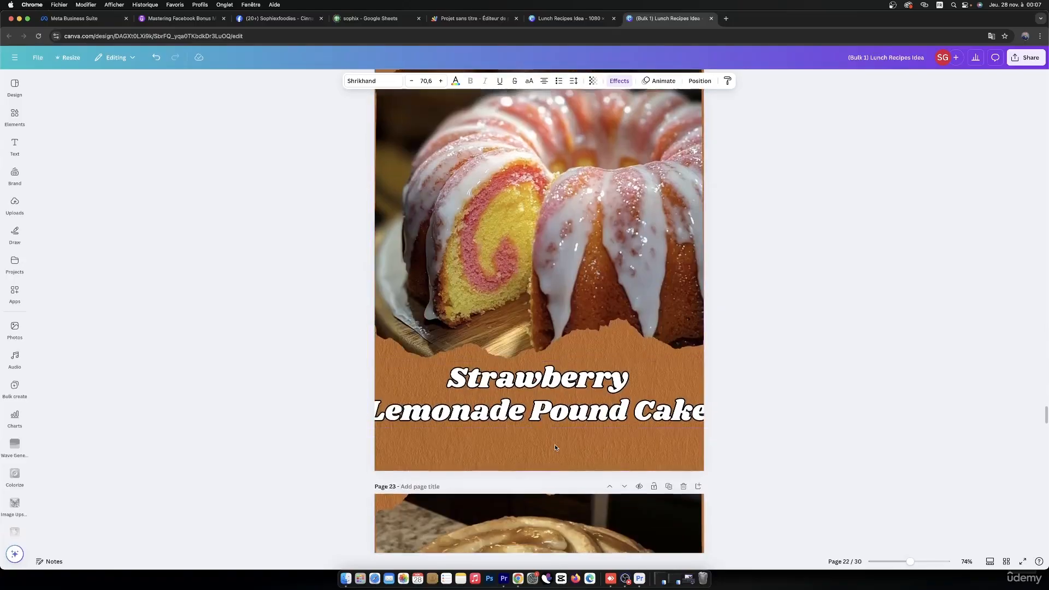
Step: Scale the "Strawberry Lemonade Pound Cake" title on page 22 down to about font size 63.4 and centre it within the page edges
scroll(555, 448, down, 5)
click(538, 229)
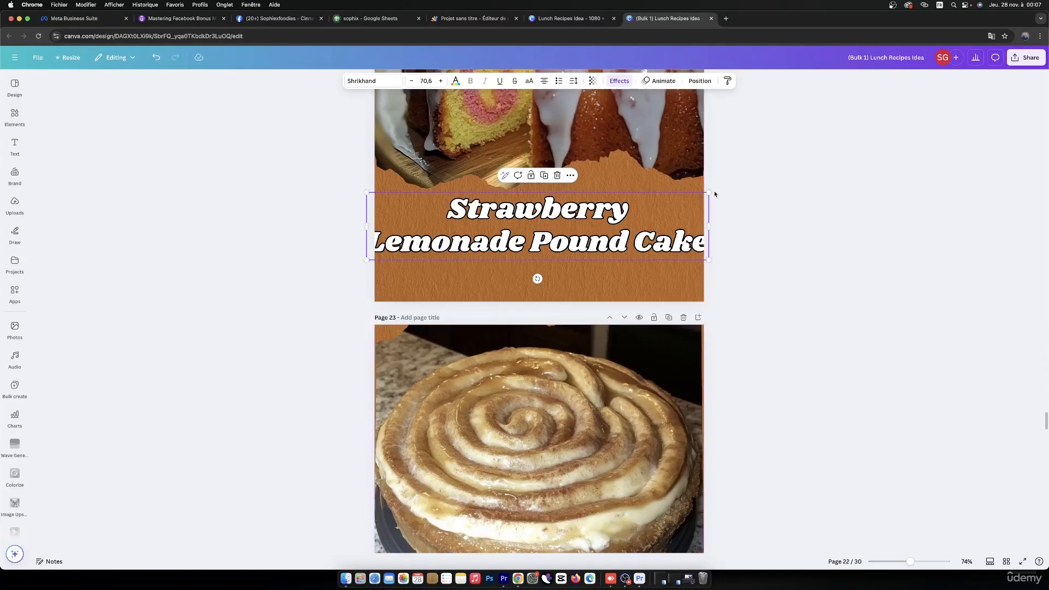
drag(704, 196, 669, 202)
drag(575, 217, 590, 217)
Step: Scale the "Cinnamon Roll Honeybun Cheesecake" title on page 23 down to about font size 61.3 and centre it on the brown area
scroll(585, 222, down, 8)
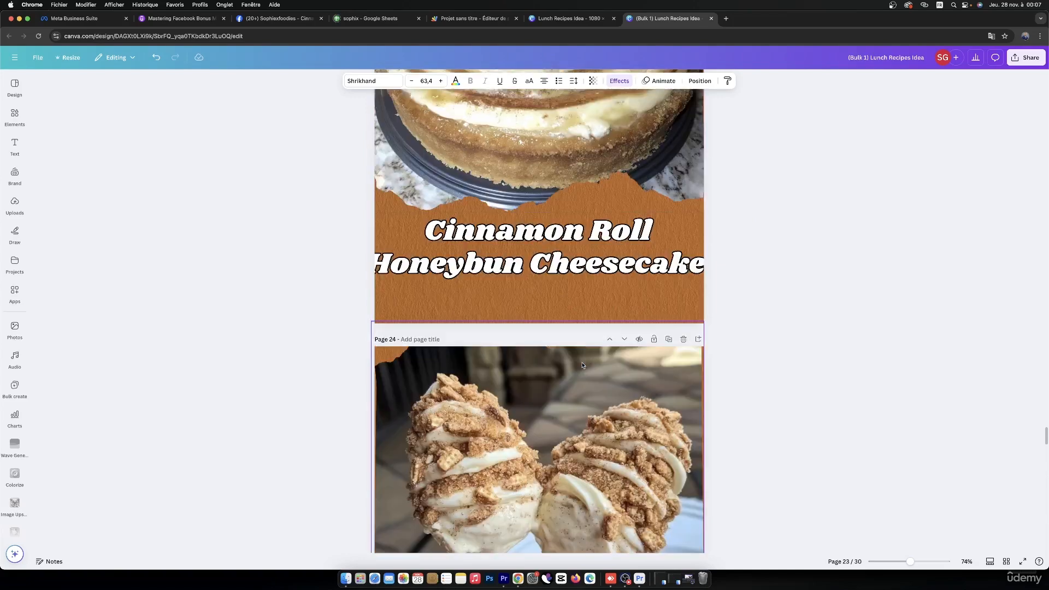
drag(710, 214, 664, 223)
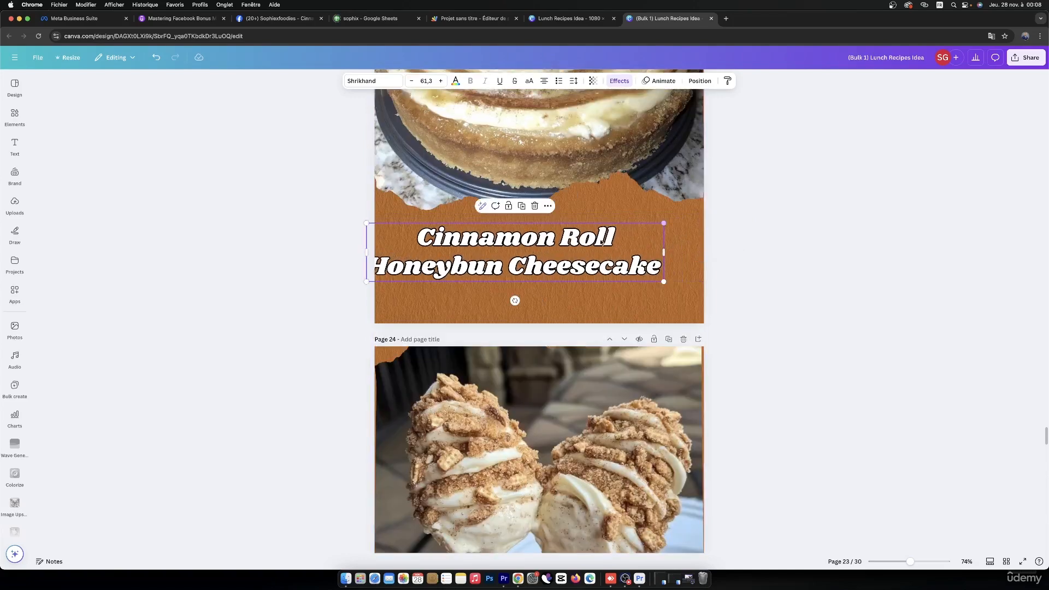
drag(587, 240, 607, 238)
Step: Move the "Cinnamon Toast Crunch Cheesecake Pops" and "Cinnamon Toast Crunch Pound Cake Cookies" titles on pages 24 and 25 down onto the brown area
scroll(645, 344, down, 5)
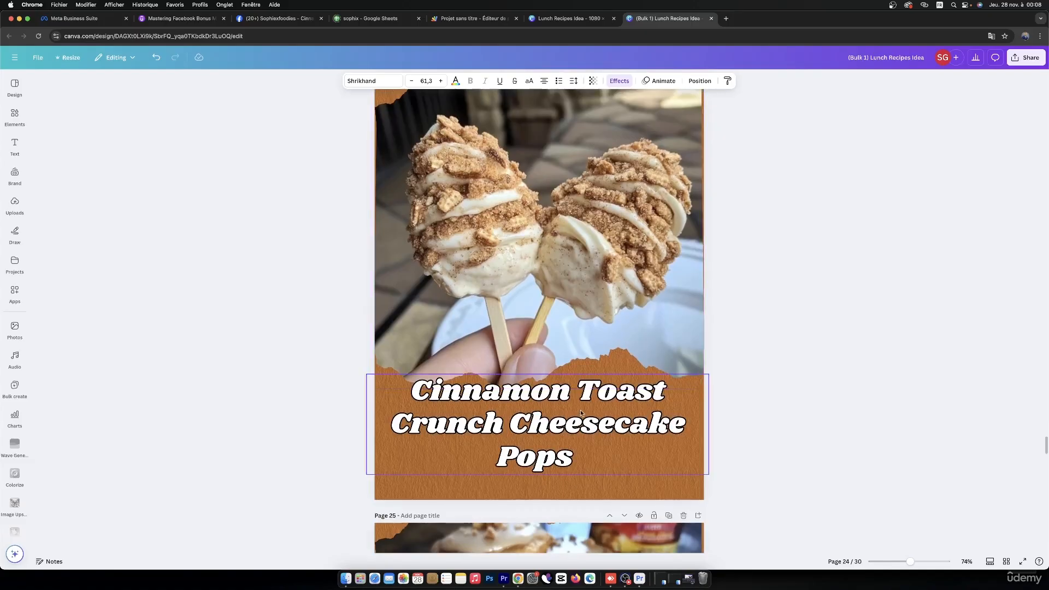
mouse_move(578, 392)
mouse_down()
mouse_move(581, 410)
mouse_move(568, 404)
mouse_up()
scroll(586, 349, down, 5)
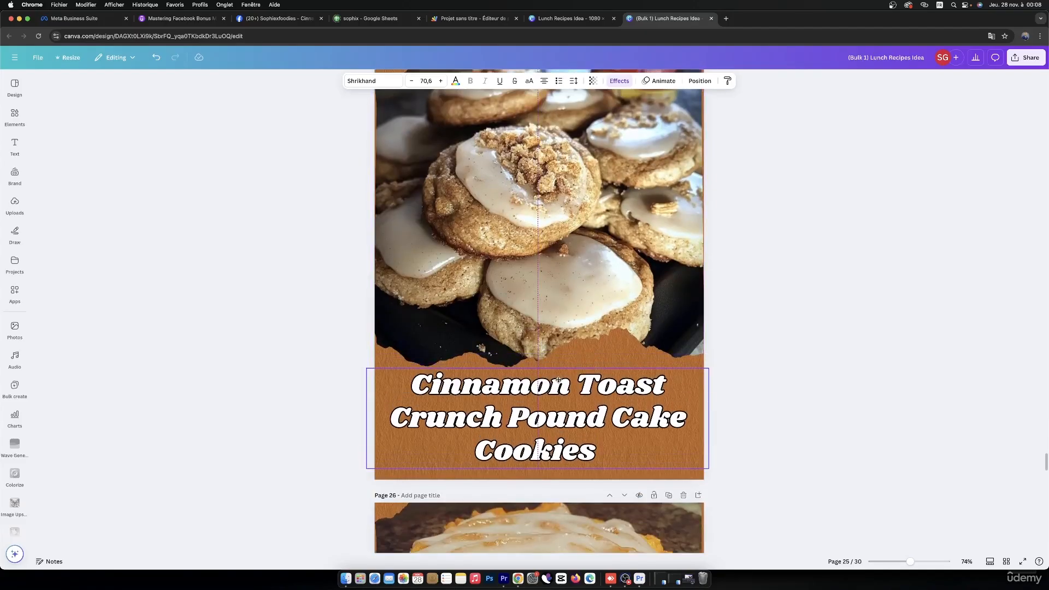
Step: Move the "Sweet Potato Loaf with Browned Butter Glaze" title on page 28 down so it sits fully on the brown area
scroll(566, 370, down, 5)
scroll(563, 383, down, 10)
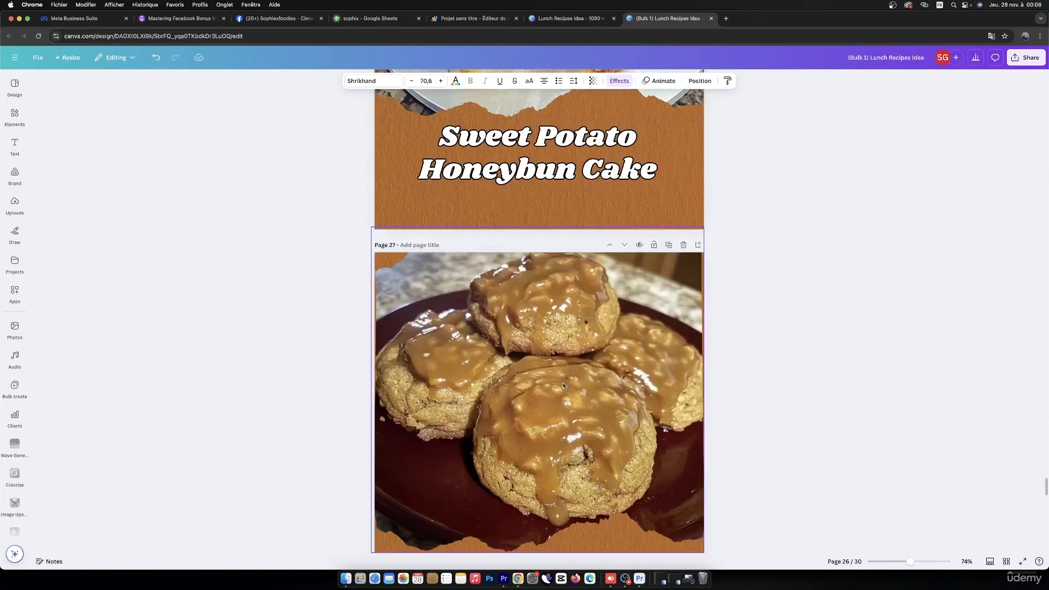
scroll(561, 379, down, 3)
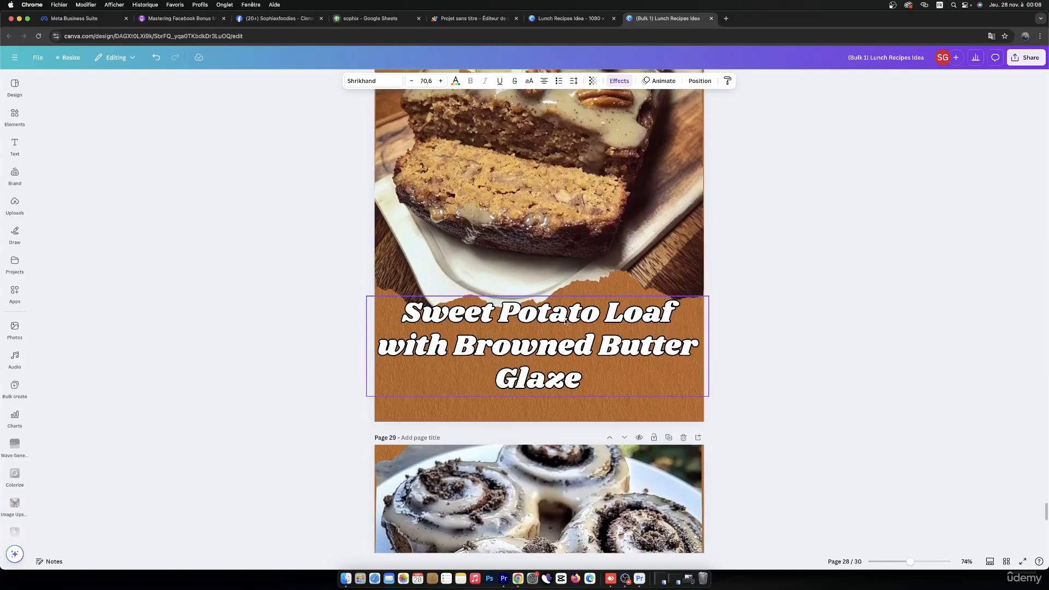
drag(565, 309, 565, 331)
Step: Check the last pages and download all 30 pages of the design as PNG files
scroll(528, 394, down, 12)
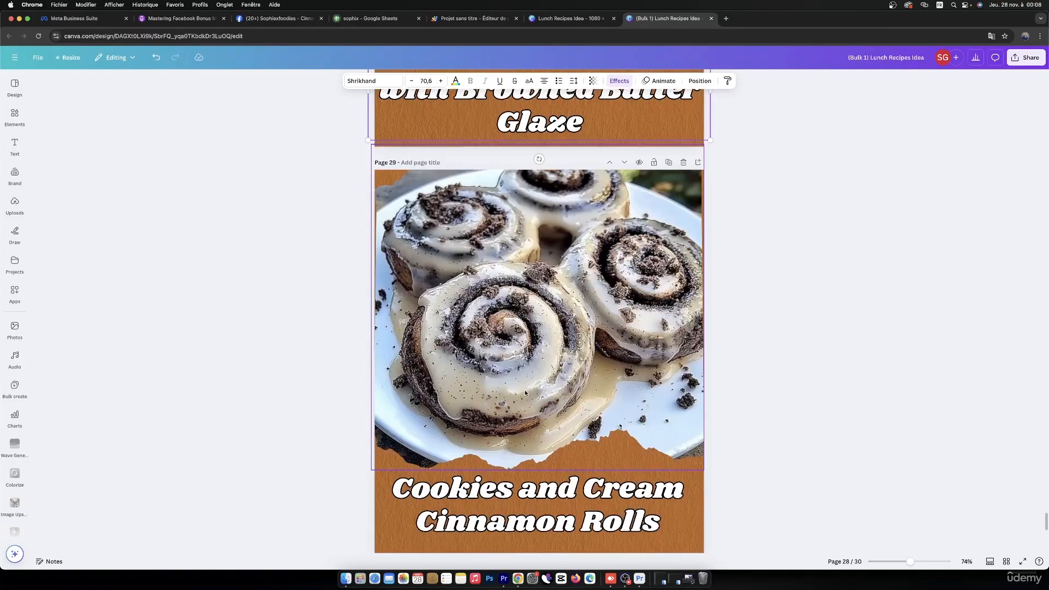
scroll(526, 385, down, 3)
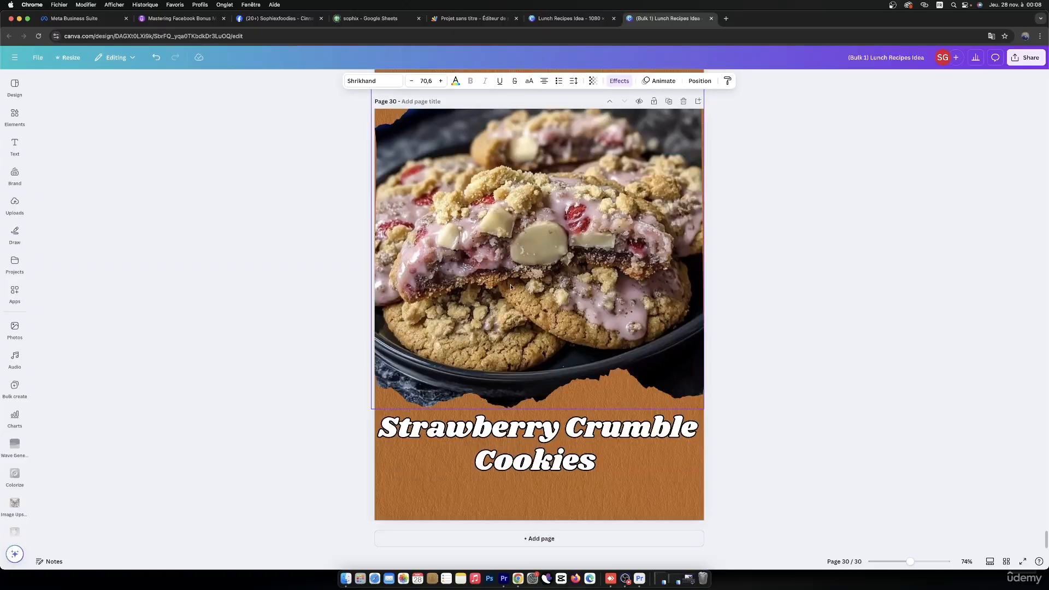
scroll(511, 287, up, 15)
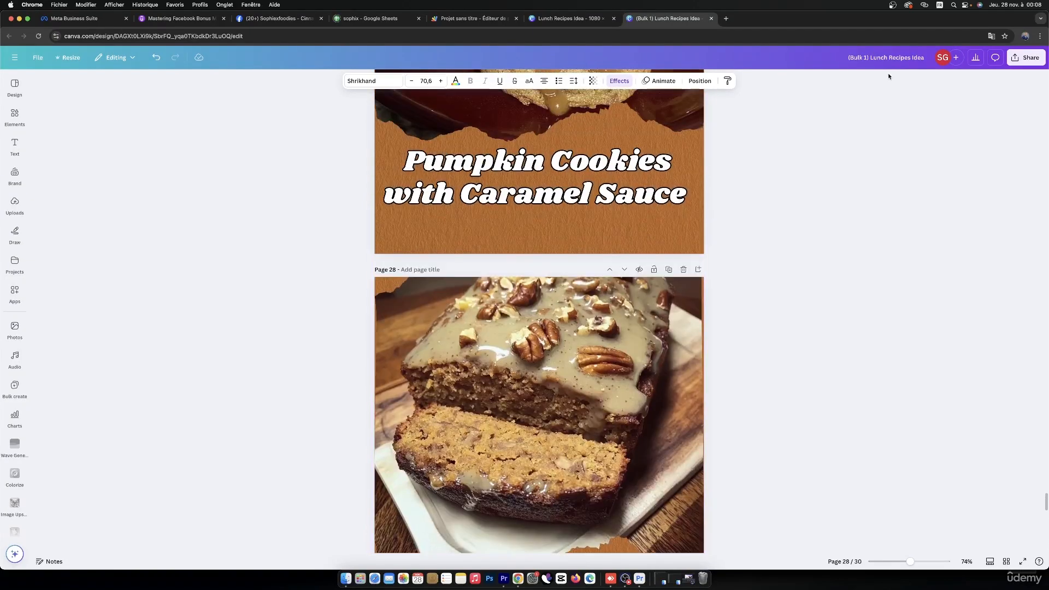
click(1027, 57)
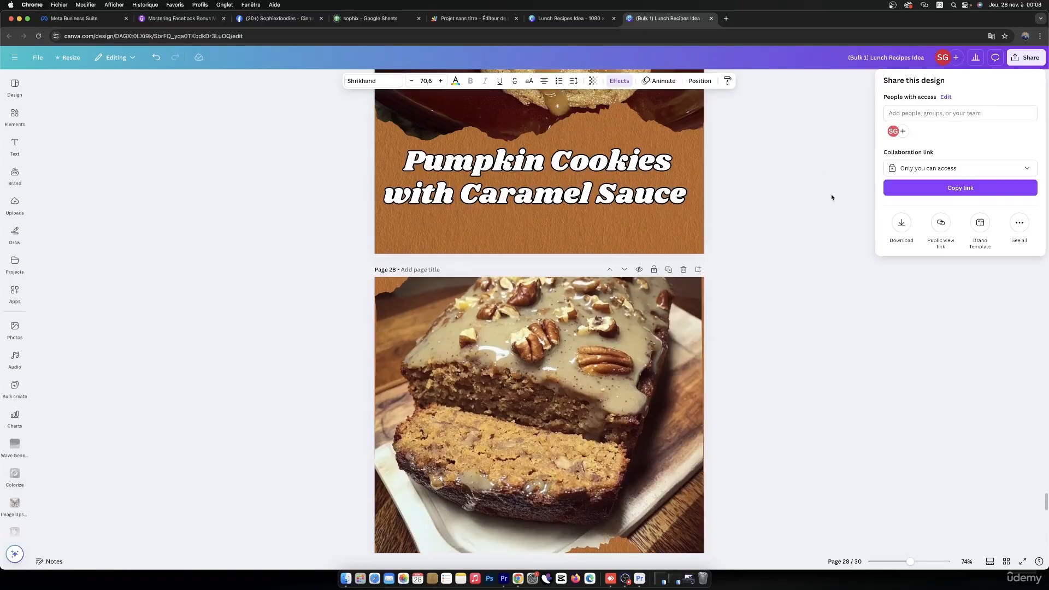
click(907, 226)
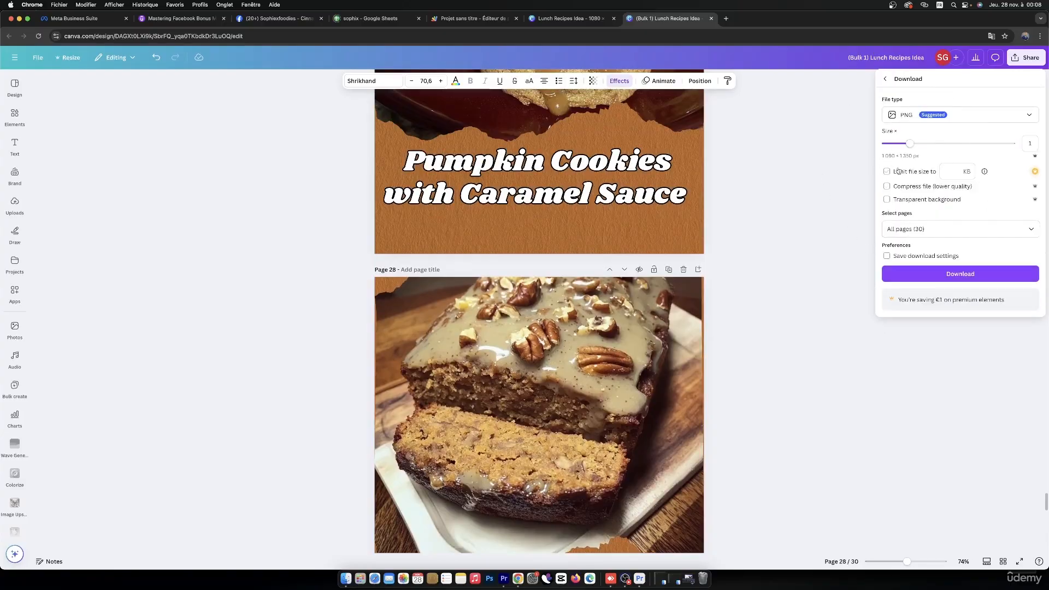
click(972, 273)
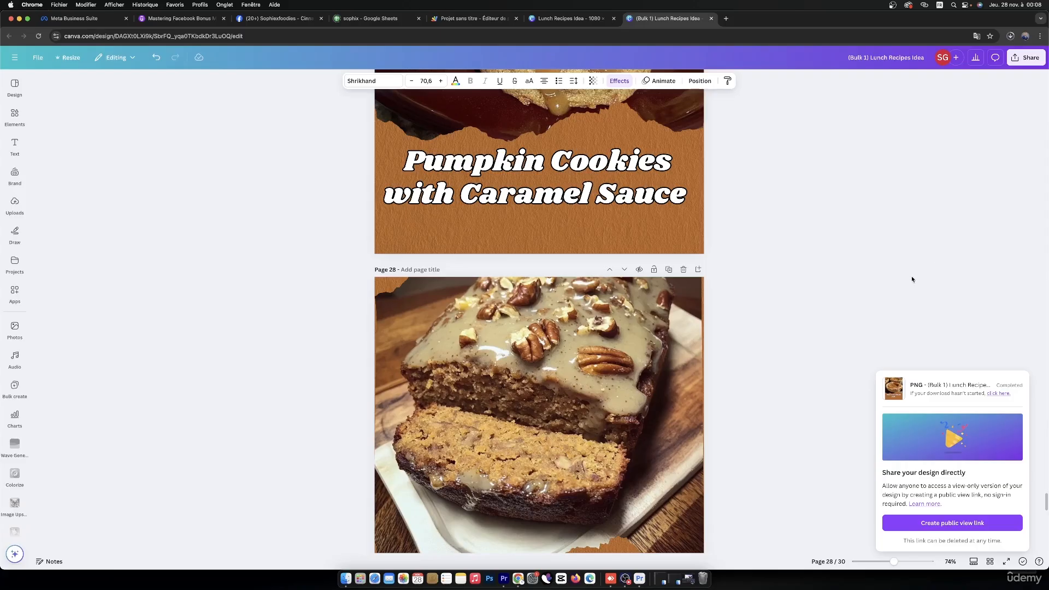
scroll(757, 306, down, 6)
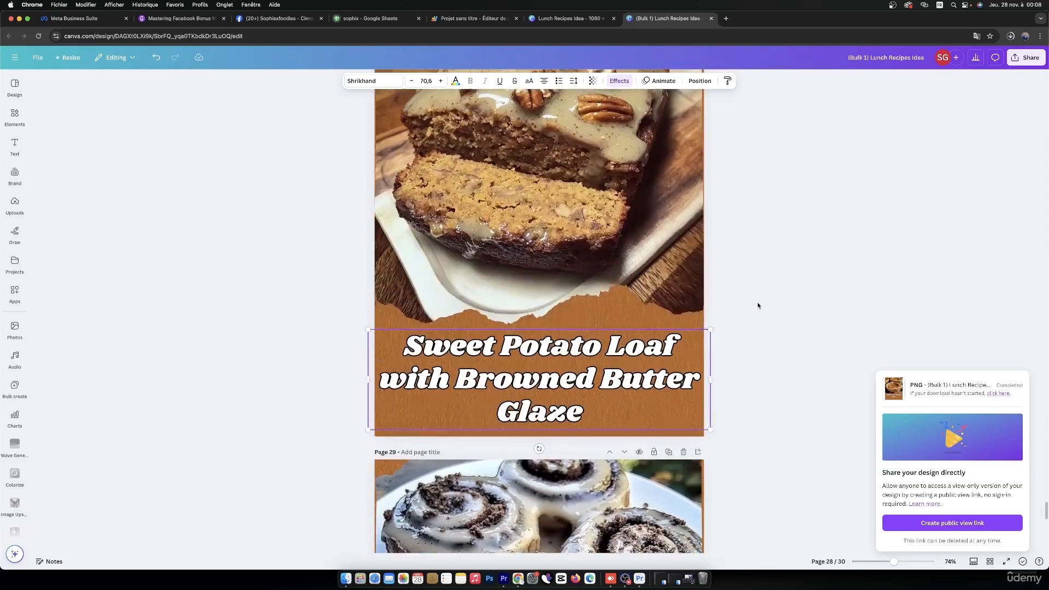
scroll(758, 304, down, 4)
scroll(757, 305, up, 6)
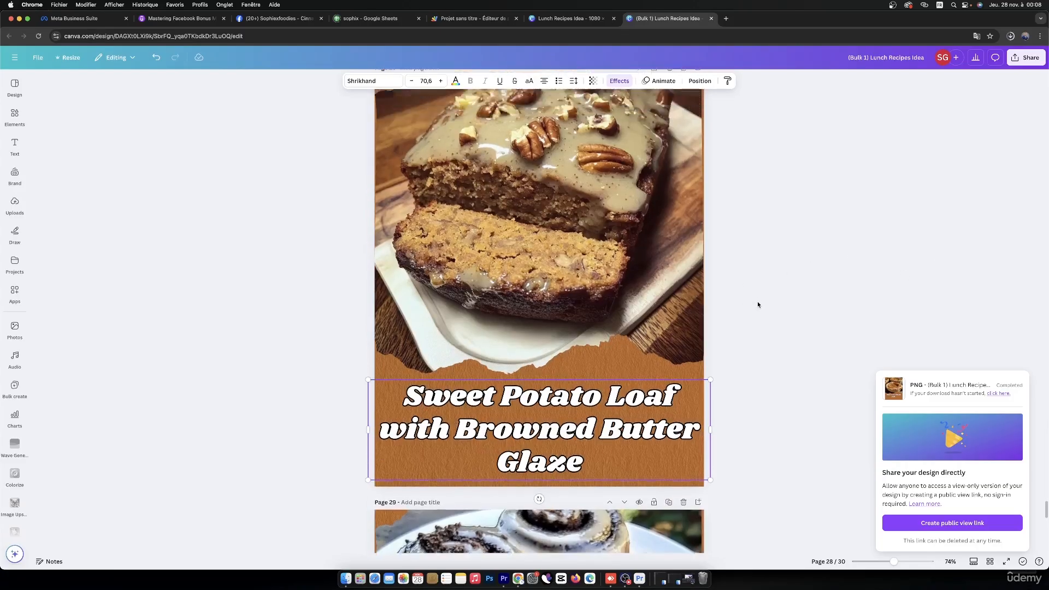
scroll(759, 304, down, 15)
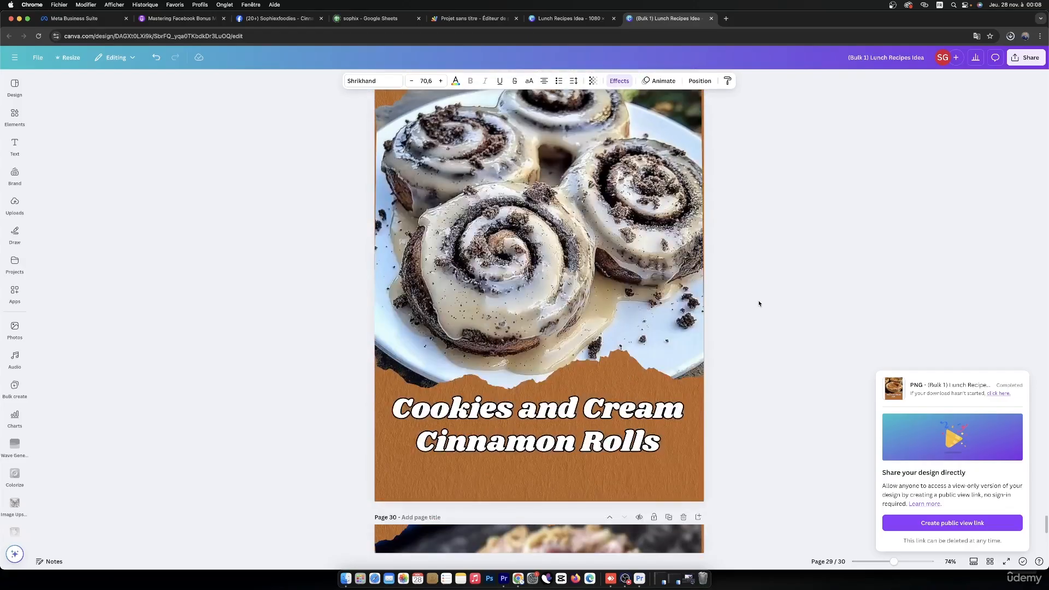
scroll(759, 304, down, 10)
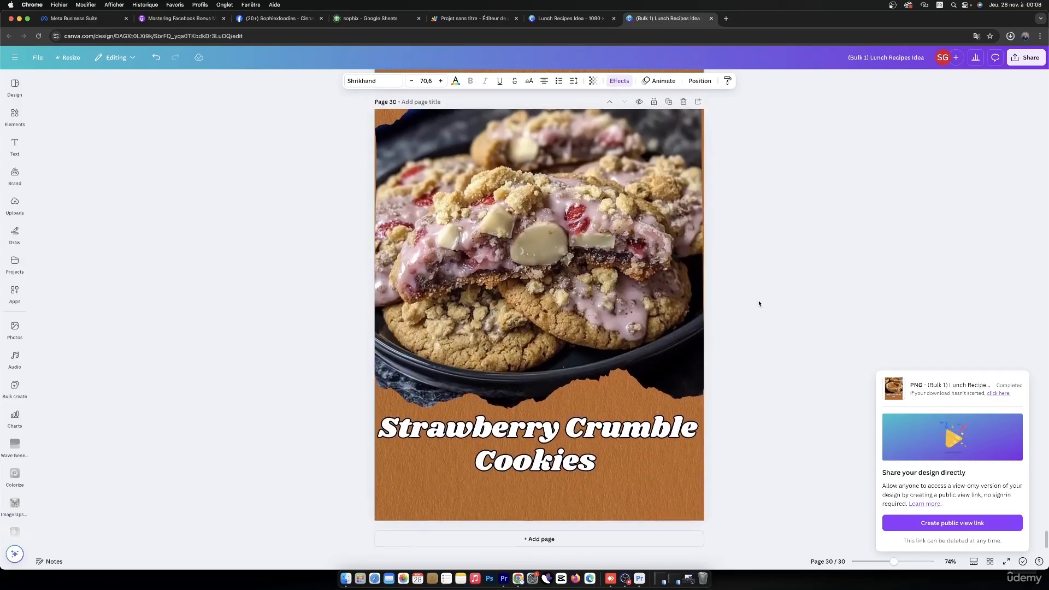
Step: Extract the downloaded "(Bulk 1) Lunch Recipes Idea.zip" and open the resulting "(Bulk 1) Lunch Recipes Idea" folder in Finder
scroll(710, 347, up, 3)
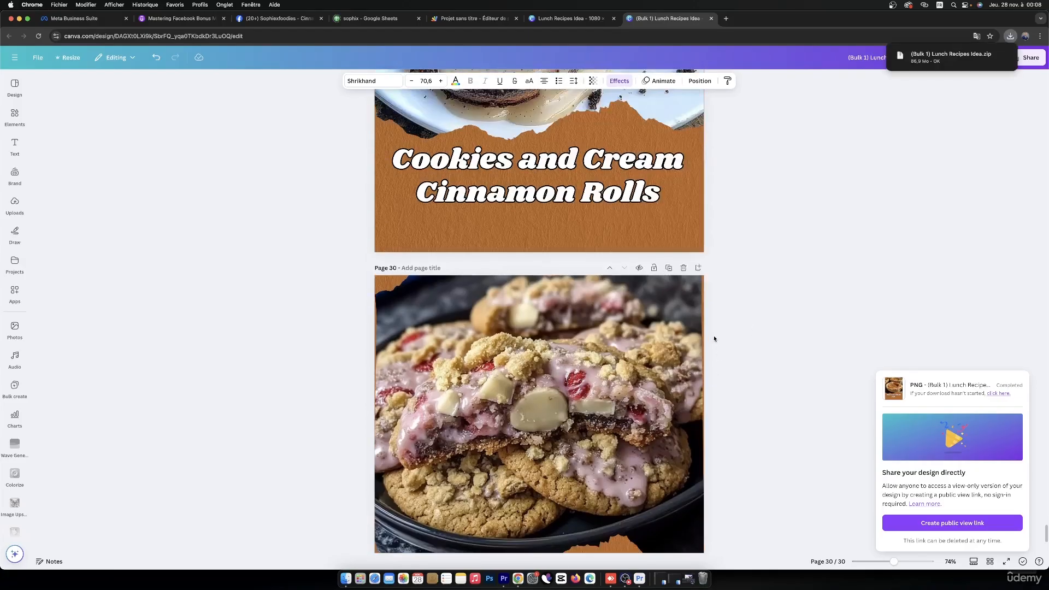
scroll(714, 339, down, 1)
click(953, 57)
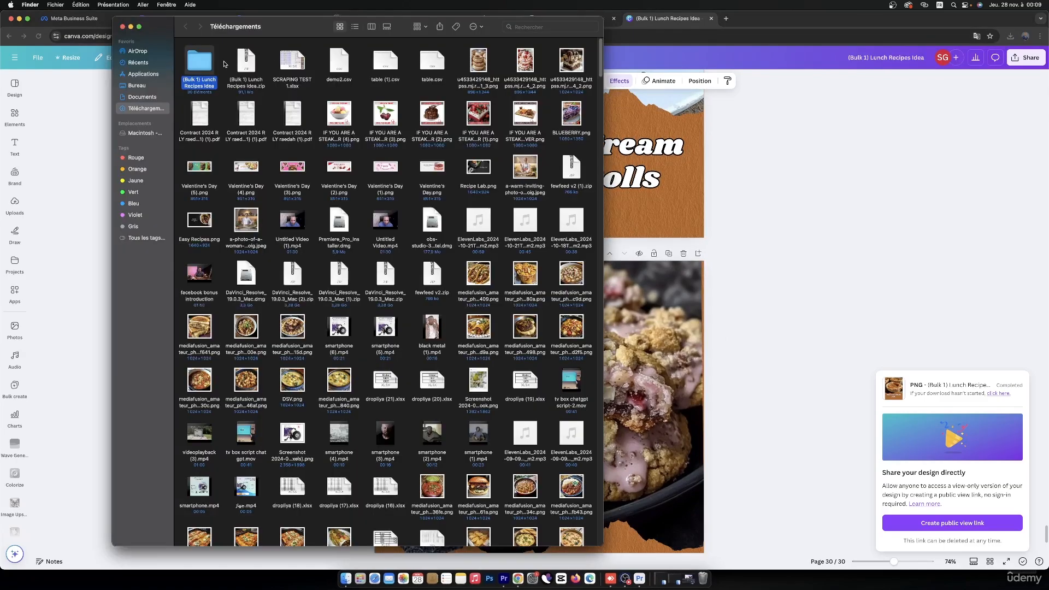
double_click(209, 66)
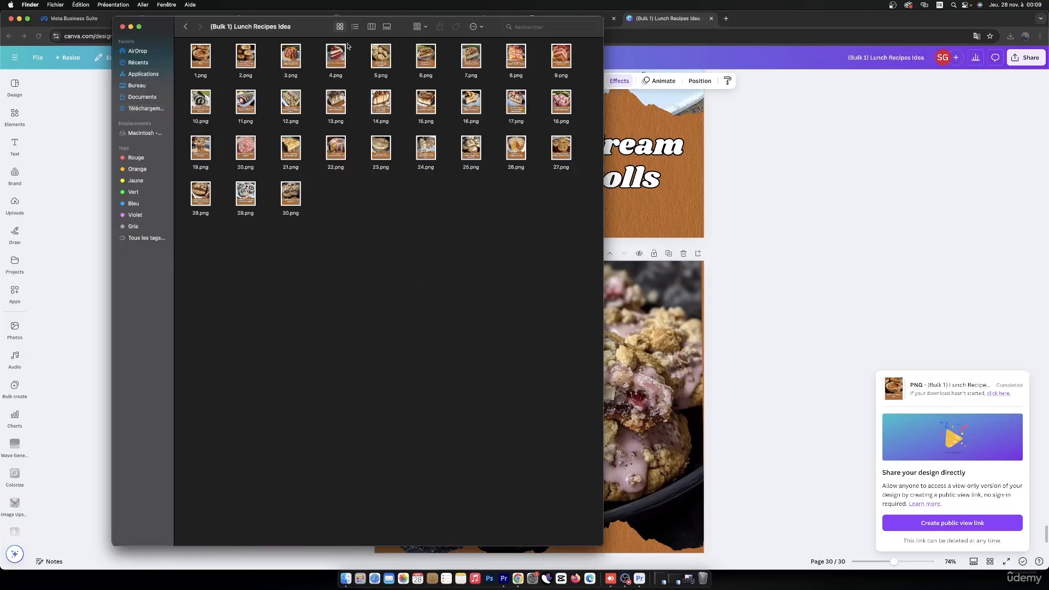
Step: Preview the exported images 1.png and 2.png to check the finished posts, and return to the image folder
double_click(207, 54)
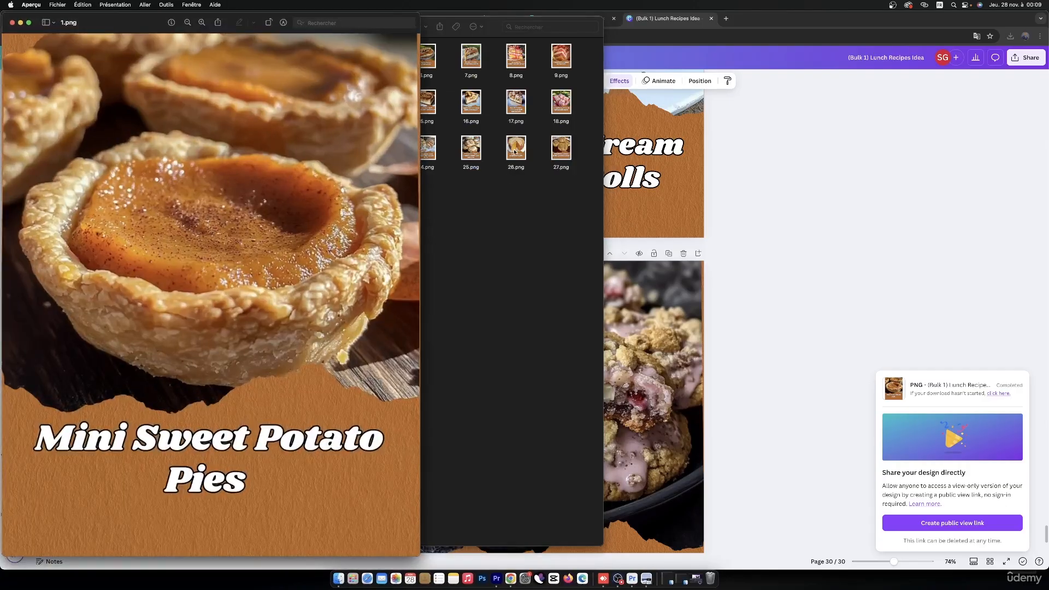
click(515, 152)
double_click(246, 56)
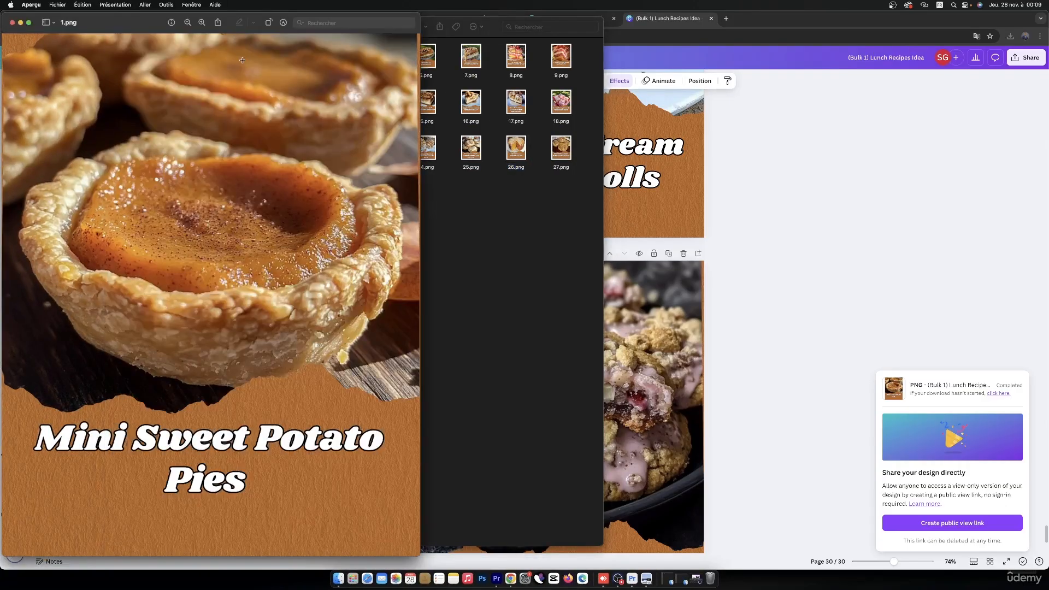
click(525, 283)
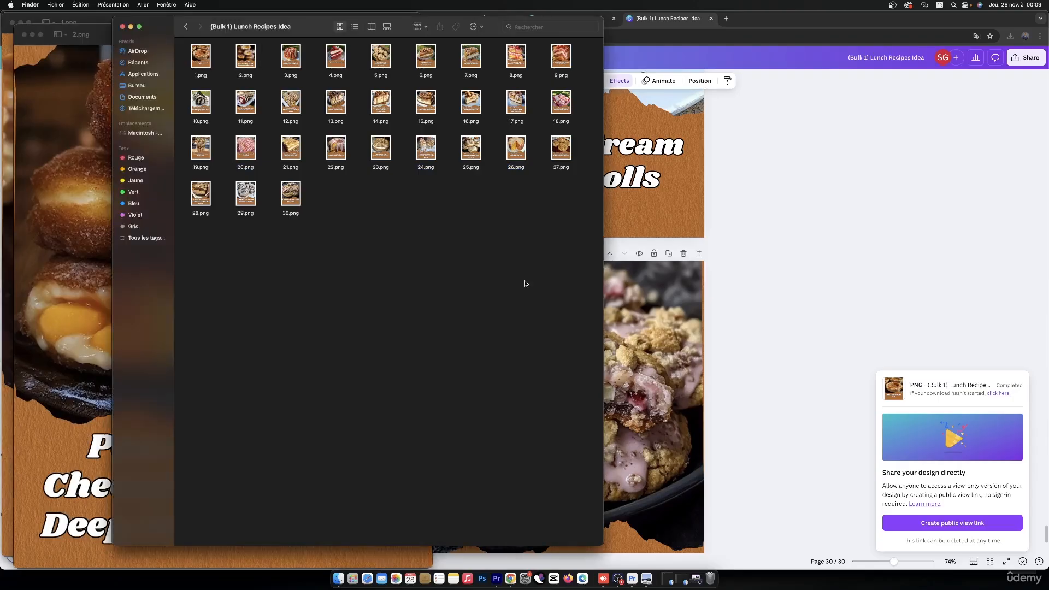